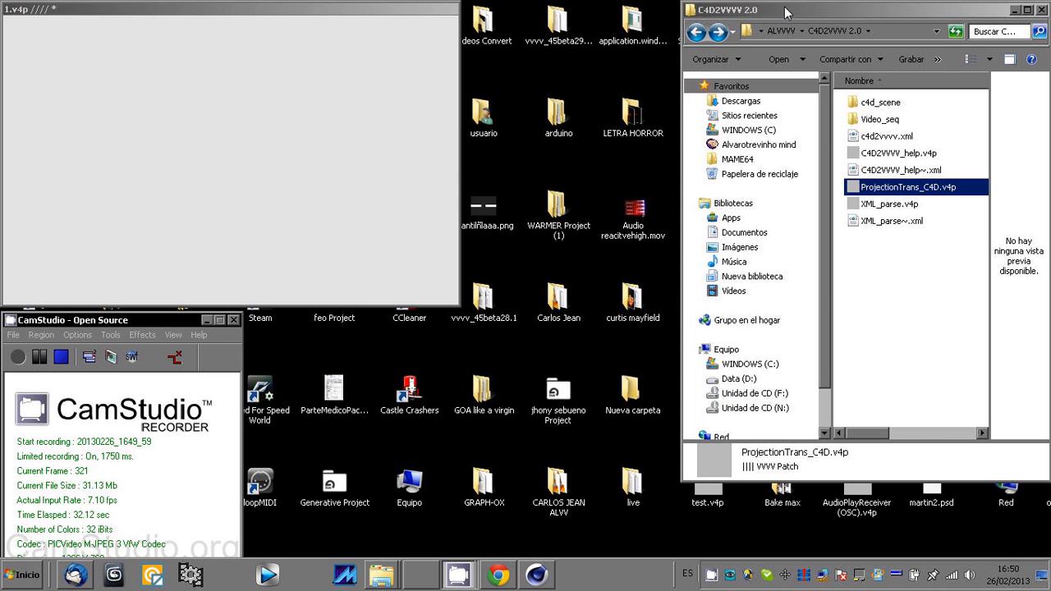
- Open C4D2VVVV2.c4d from the c4d_scene folder in Cinema 4D and accept the missing-plugin notice
{"action": "mouse_move", "coordinate": [784, 14]}
{"action": "left_mouse_down"}
{"action": "mouse_move", "coordinate": [754, 14]}
{"action": "mouse_move", "coordinate": [775, 17]}
{"action": "left_mouse_up"}
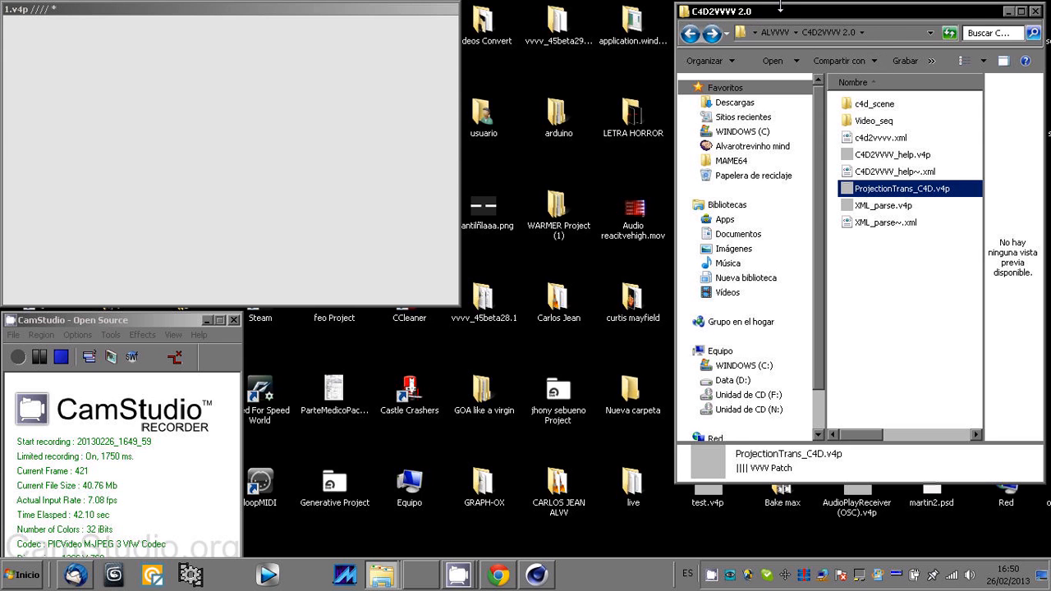
{"action": "left_click", "coordinate": [871, 266]}
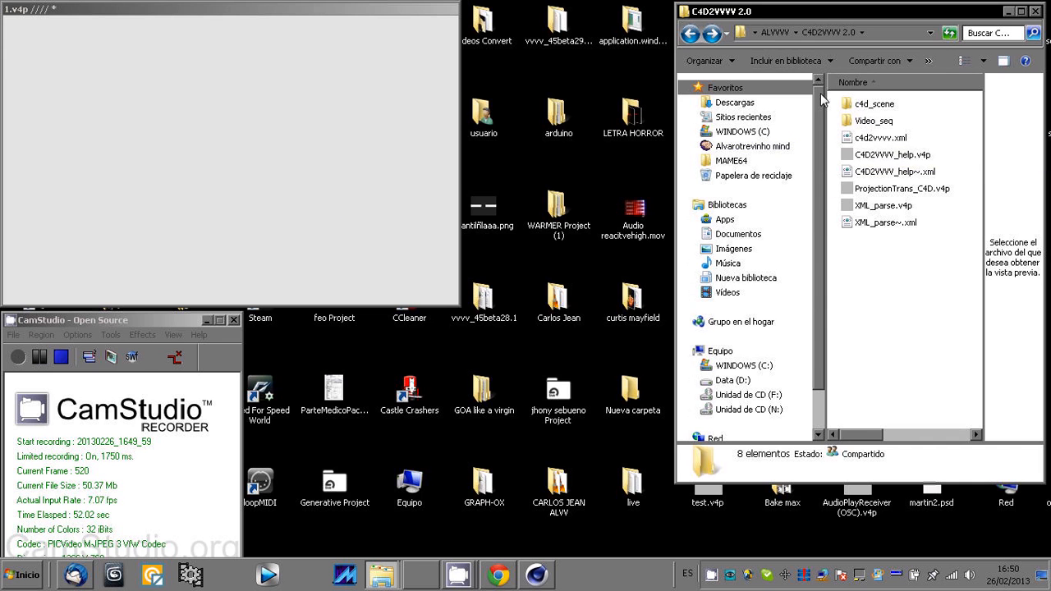
{"action": "double_click", "coordinate": [138, 325]}
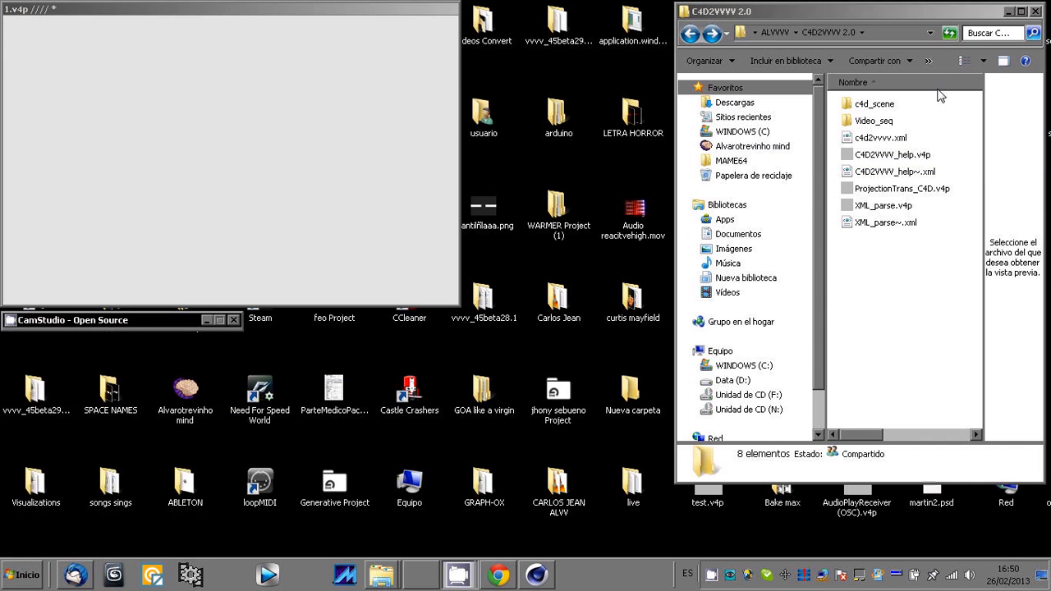
{"action": "left_click", "coordinate": [876, 104]}
{"action": "double_click", "coordinate": [875, 105]}
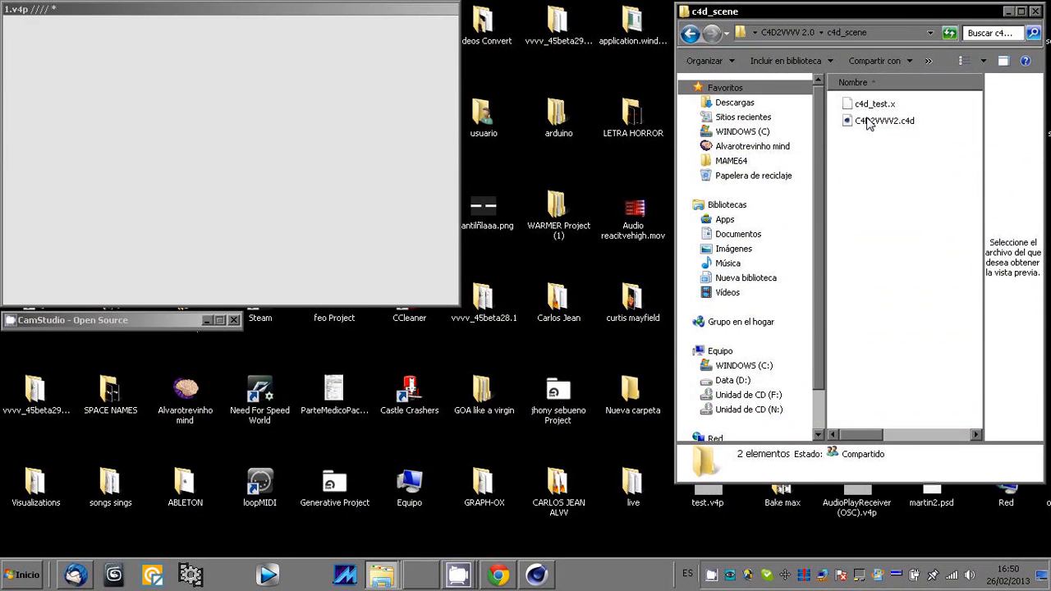
{"action": "left_click", "coordinate": [868, 123]}
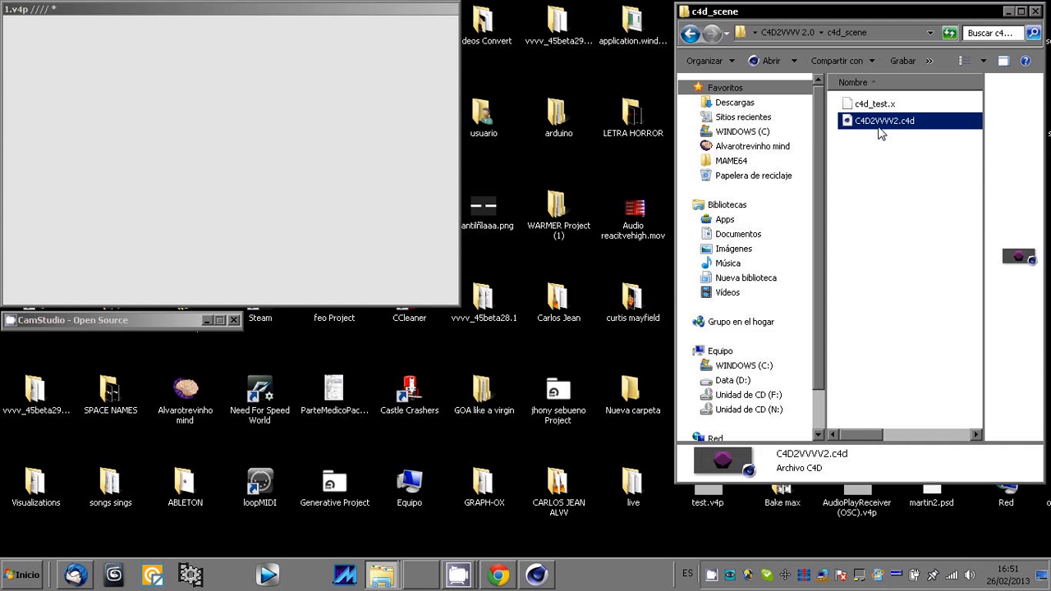
{"action": "double_click", "coordinate": [879, 128]}
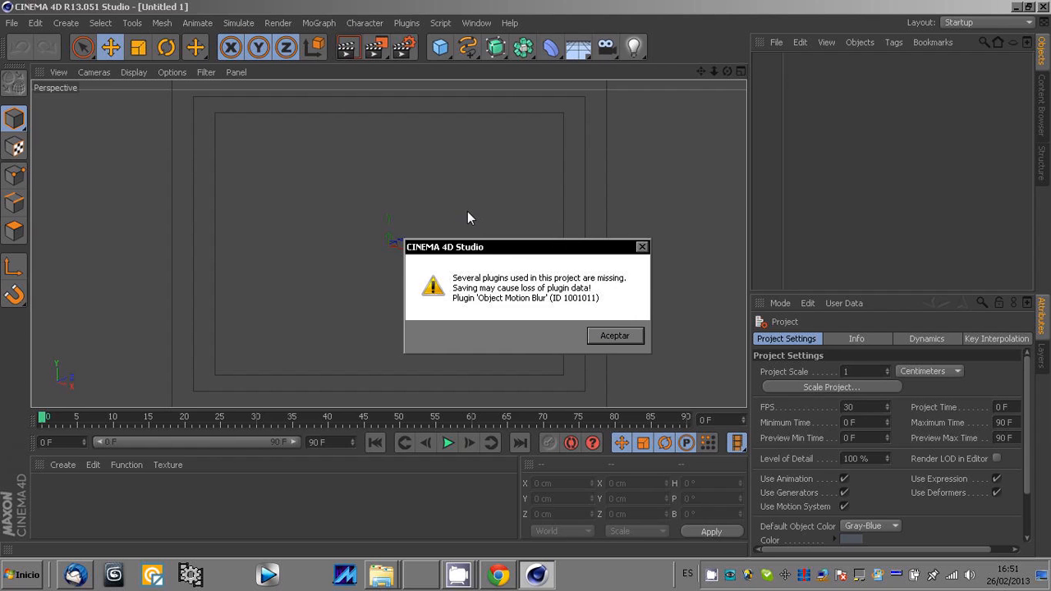
{"action": "left_click_drag", "start_coordinate": [511, 250], "coordinate": [407, 204]}
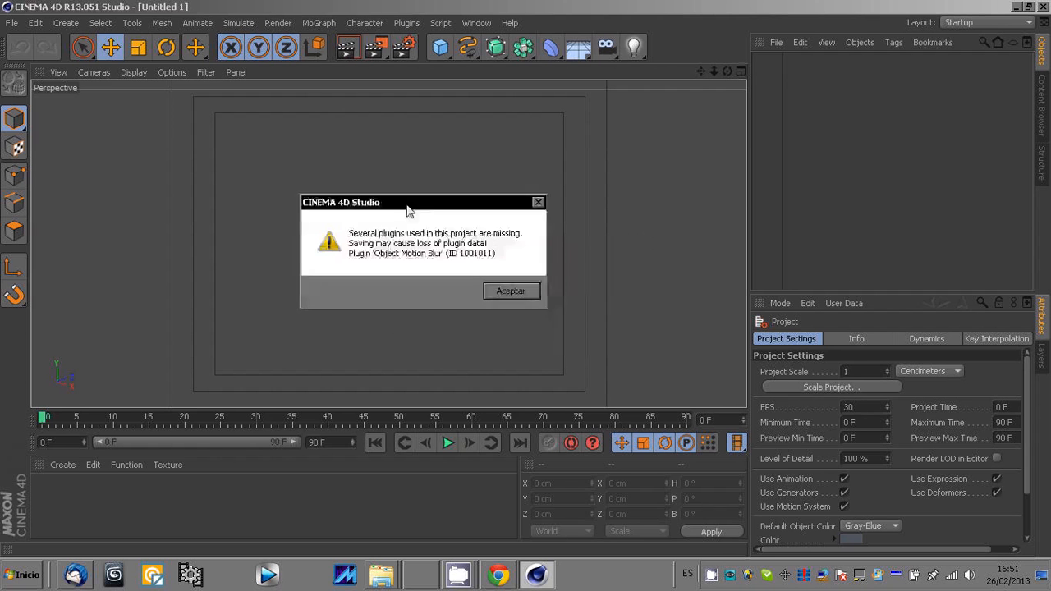
{"action": "left_click", "coordinate": [511, 291]}
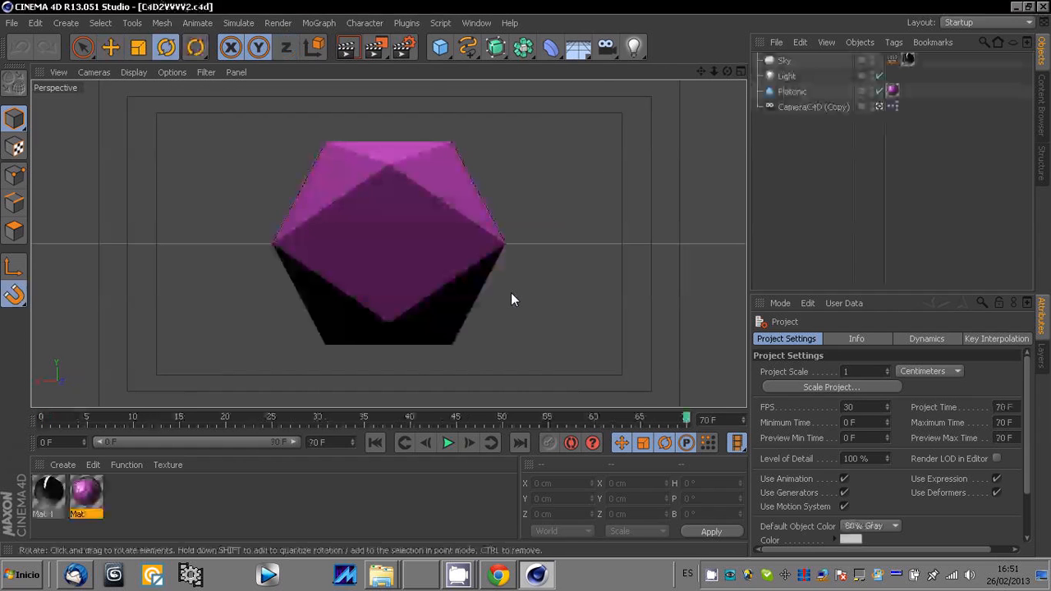
- Review the Output, Global Illumination and Stereoscopic render settings, and close the render settings
{"action": "left_click", "coordinate": [406, 48]}
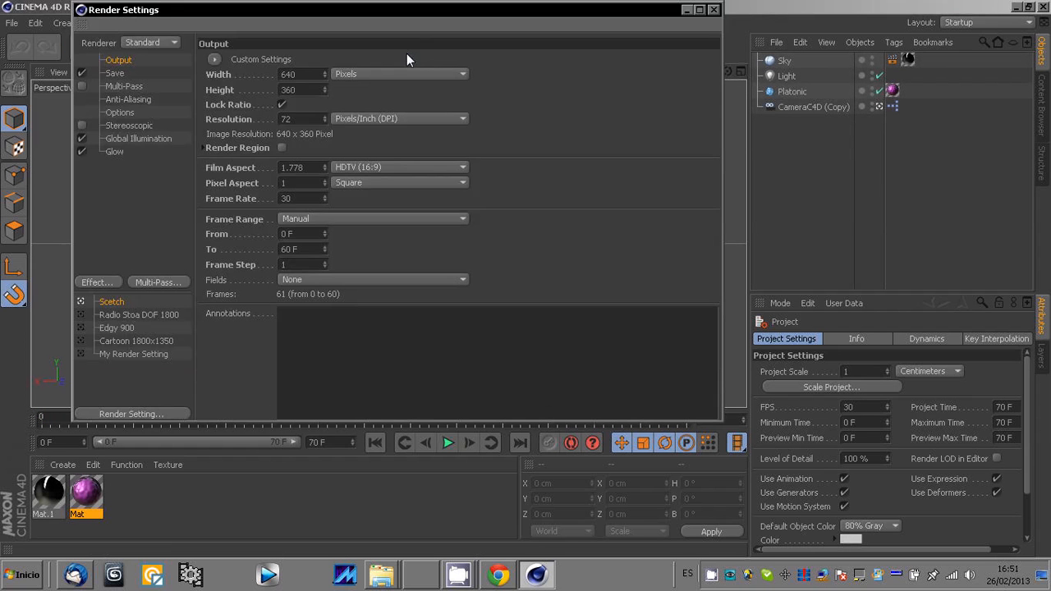
{"action": "left_click", "coordinate": [121, 137]}
{"action": "left_click", "coordinate": [117, 149]}
{"action": "left_click", "coordinate": [128, 140]}
{"action": "left_click", "coordinate": [129, 128]}
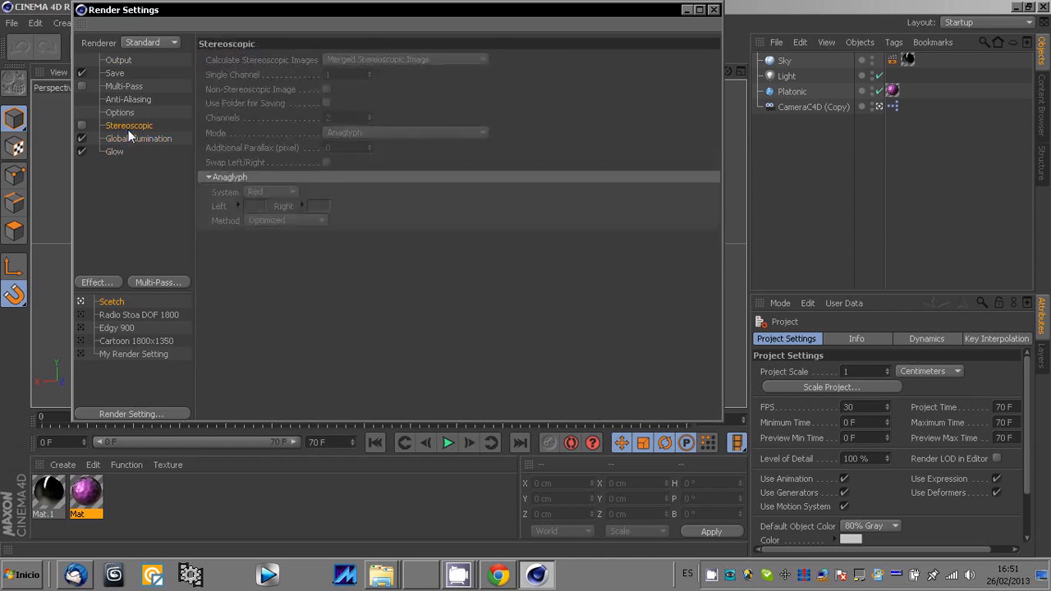
{"action": "left_click", "coordinate": [713, 10]}
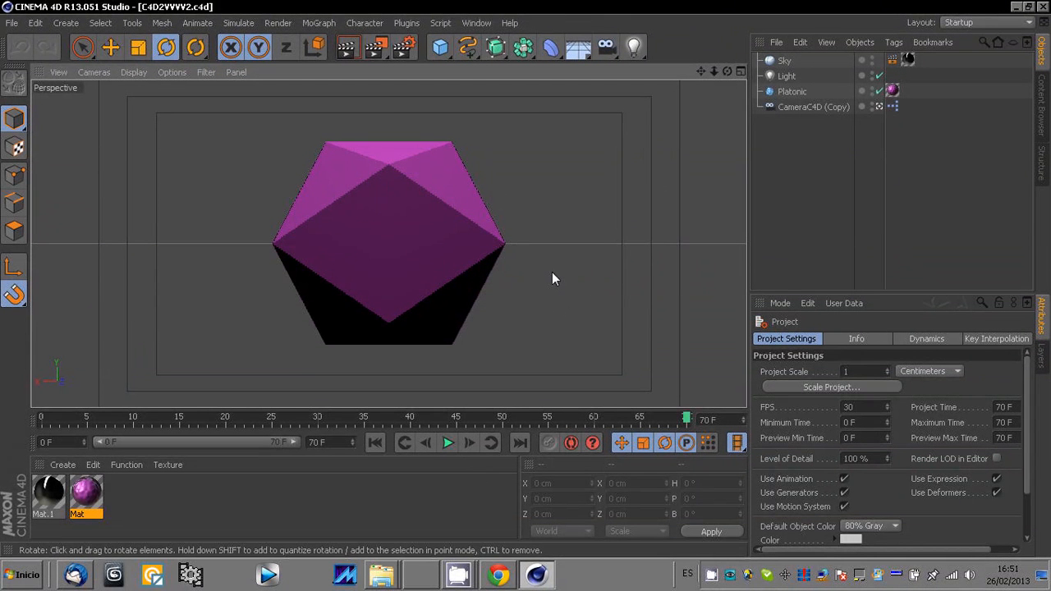
- Inspect the attributes of the Light, Platonic, CameraC4D (Copy) and Sky objects in turn
{"action": "left_click", "coordinate": [786, 76]}
{"action": "left_click", "coordinate": [790, 92]}
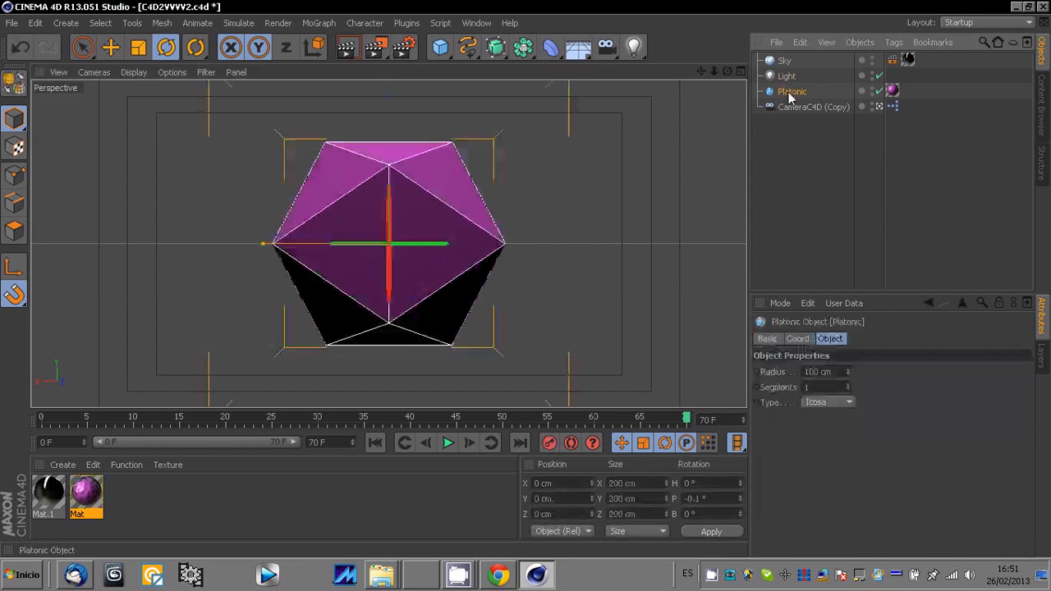
{"action": "left_click", "coordinate": [796, 107]}
{"action": "left_click", "coordinate": [785, 62]}
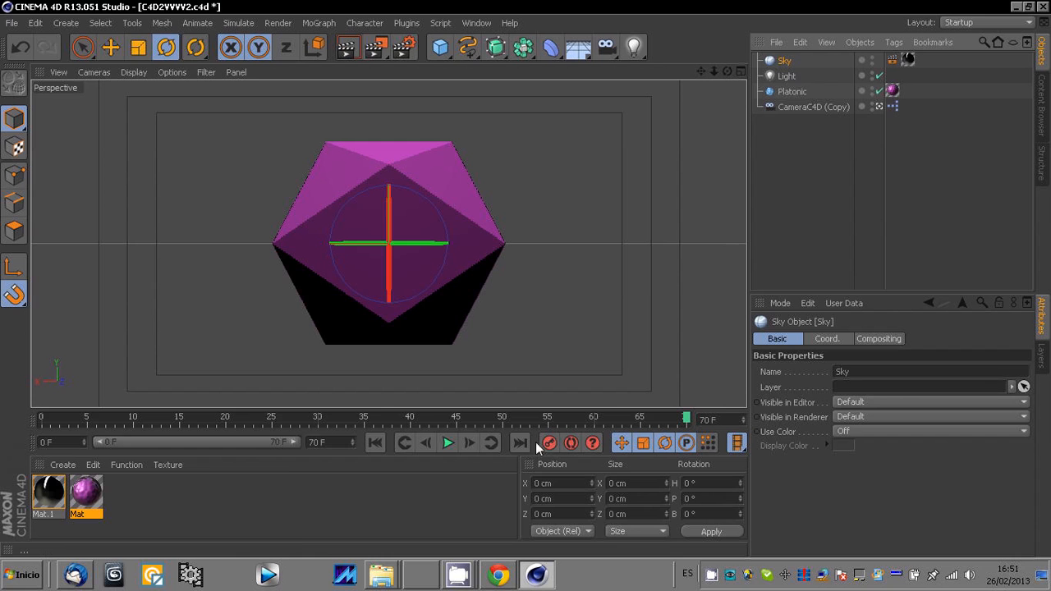
- Return the animation to frame 0 and examine the keyframed CameraC4D (Copy) object on the timeline
{"action": "left_click", "coordinate": [375, 443]}
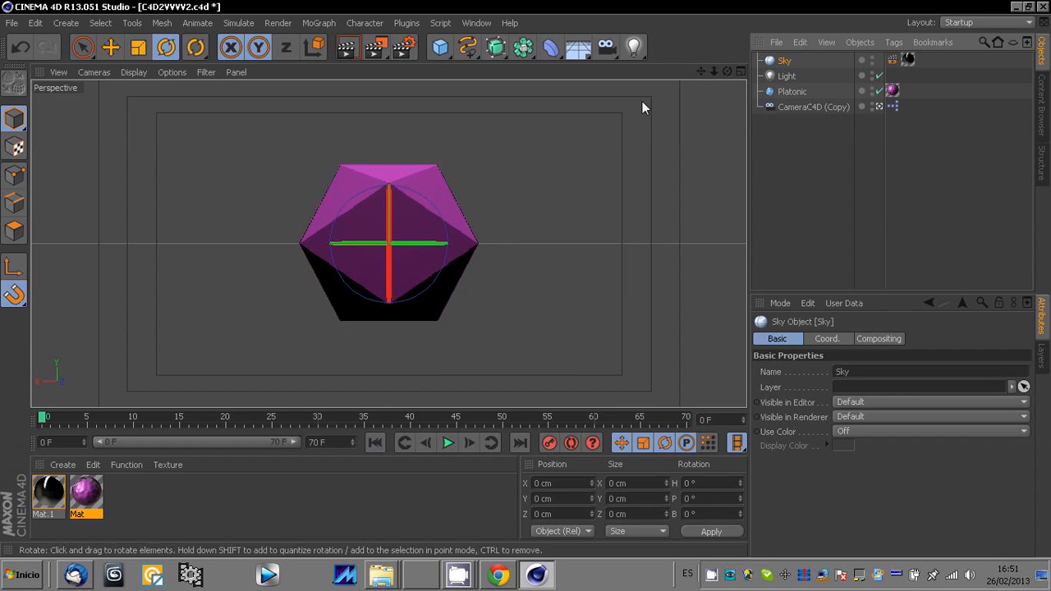
{"action": "left_click", "coordinate": [799, 105]}
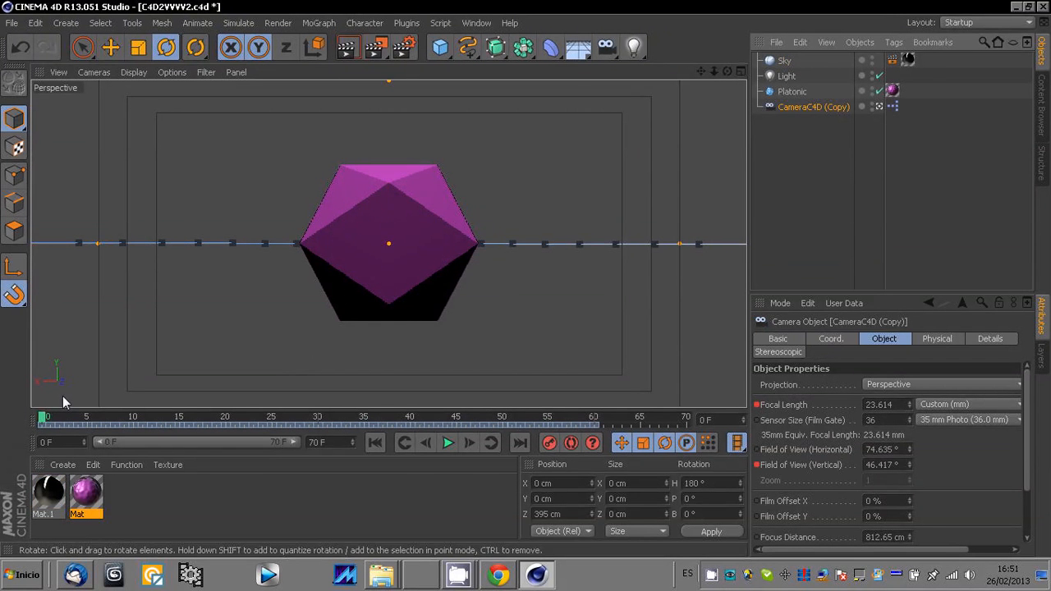
{"action": "left_click_drag", "start_coordinate": [44, 421], "coordinate": [25, 370]}
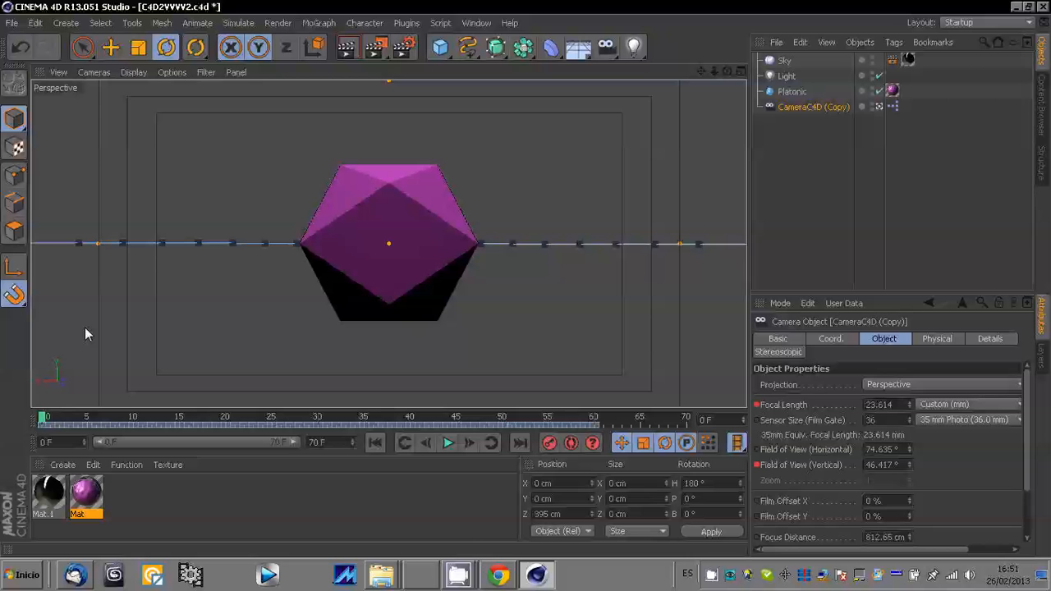
- Examine the C4D2VVVV XPresso tag on CameraC4D (Copy) and its node network, including the Frame DATA node, and close the editor
{"action": "left_click", "coordinate": [802, 108]}
{"action": "left_click", "coordinate": [894, 107]}
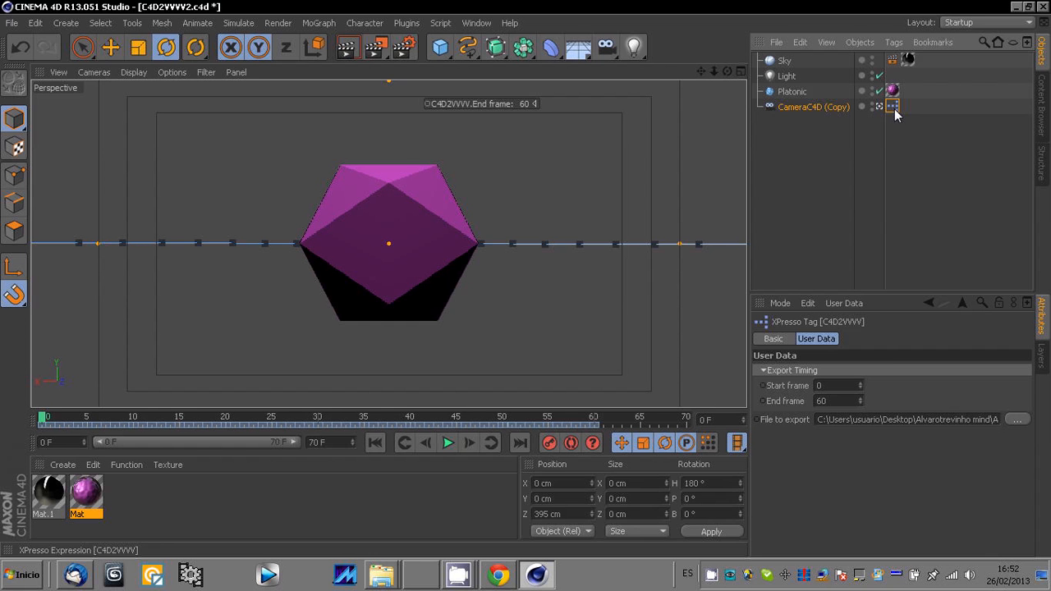
{"action": "double_click", "coordinate": [893, 107]}
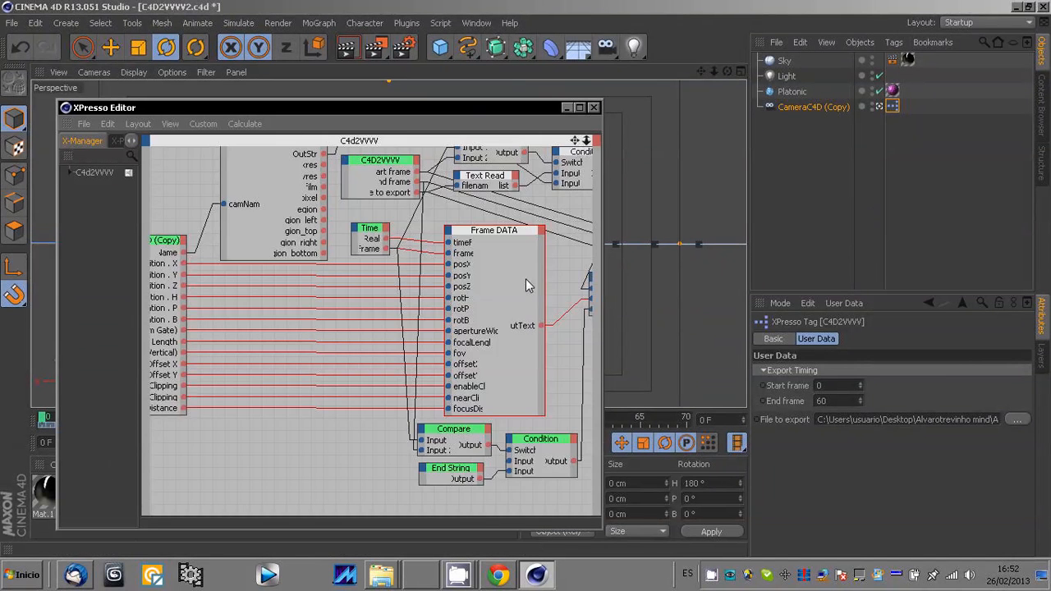
{"action": "mouse_move", "coordinate": [528, 285]}
{"action": "left_mouse_down"}
{"action": "mouse_move", "coordinate": [705, 384]}
{"action": "mouse_move", "coordinate": [735, 271]}
{"action": "mouse_move", "coordinate": [528, 285]}
{"action": "left_mouse_up"}
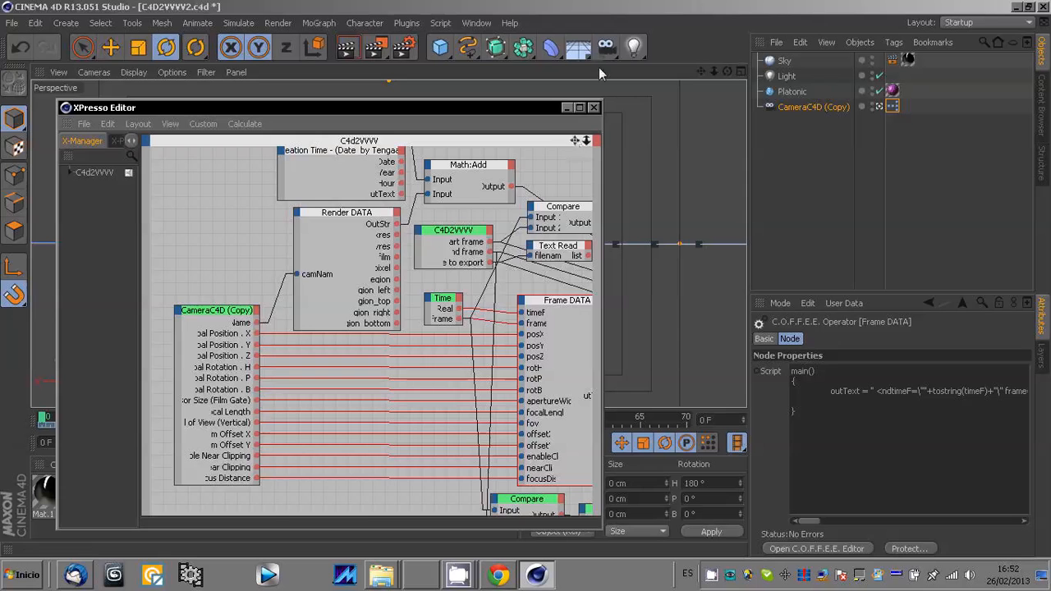
{"action": "left_click", "coordinate": [594, 108]}
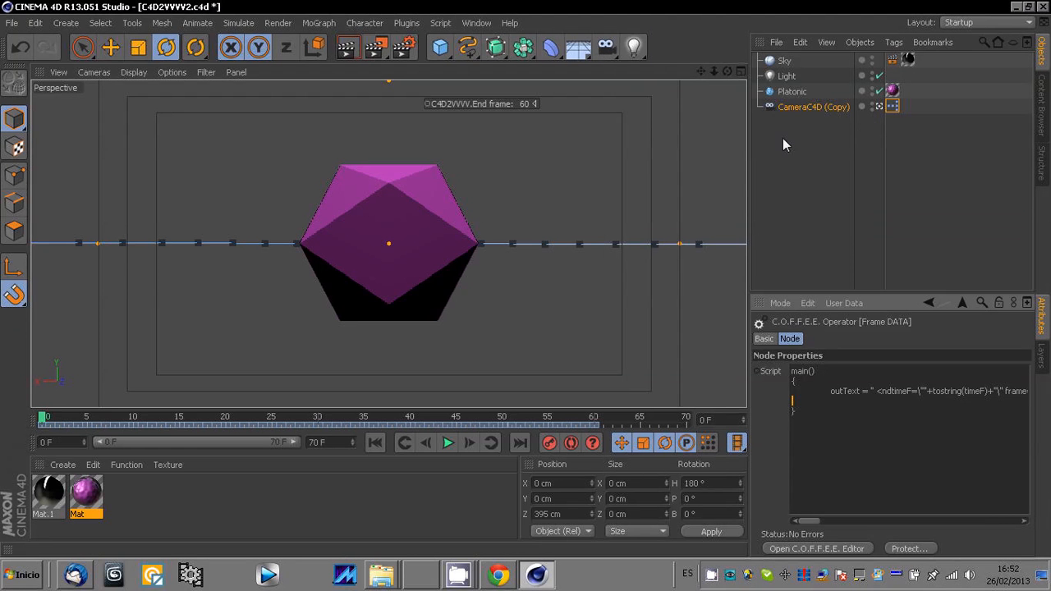
- Choose c4d2vvvv.xml in the C4D2VVVV 2.0 folder as the XPresso tag's file to export
{"action": "left_click", "coordinate": [892, 108]}
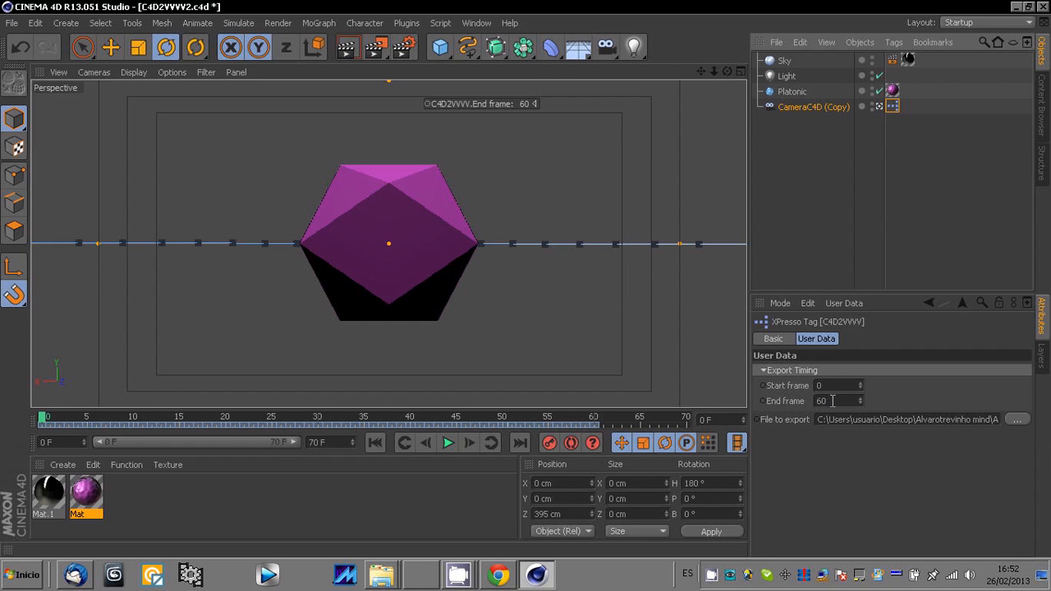
{"action": "left_click", "coordinate": [936, 419]}
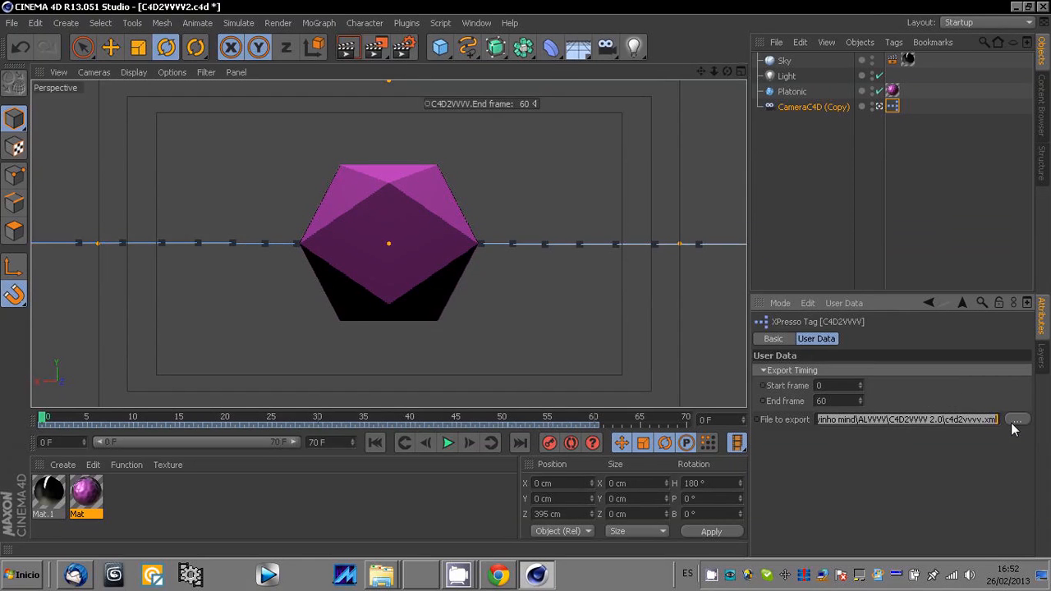
{"action": "left_click", "coordinate": [1017, 419]}
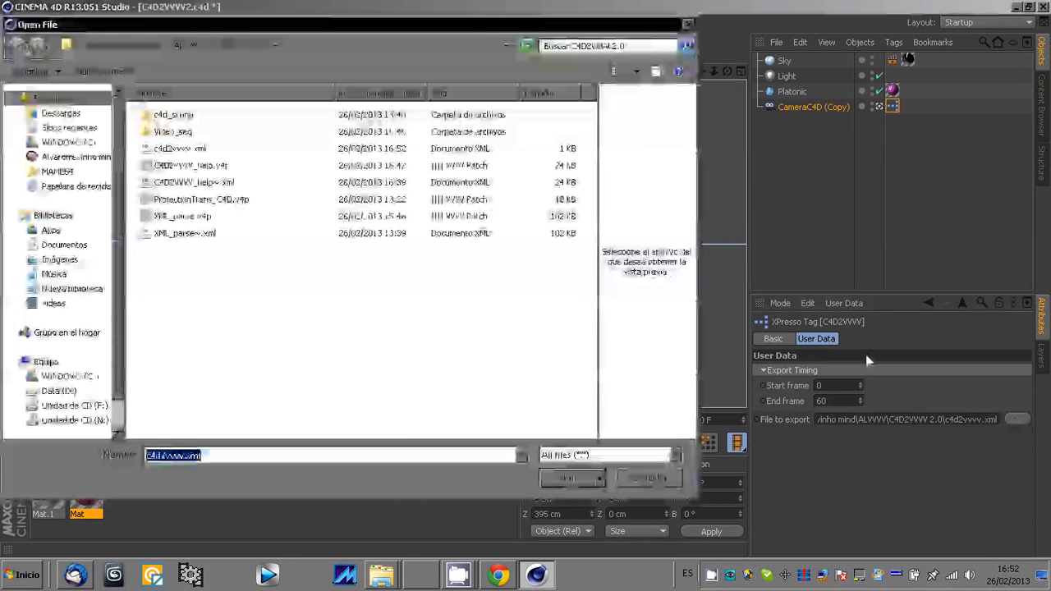
{"action": "left_click", "coordinate": [172, 149]}
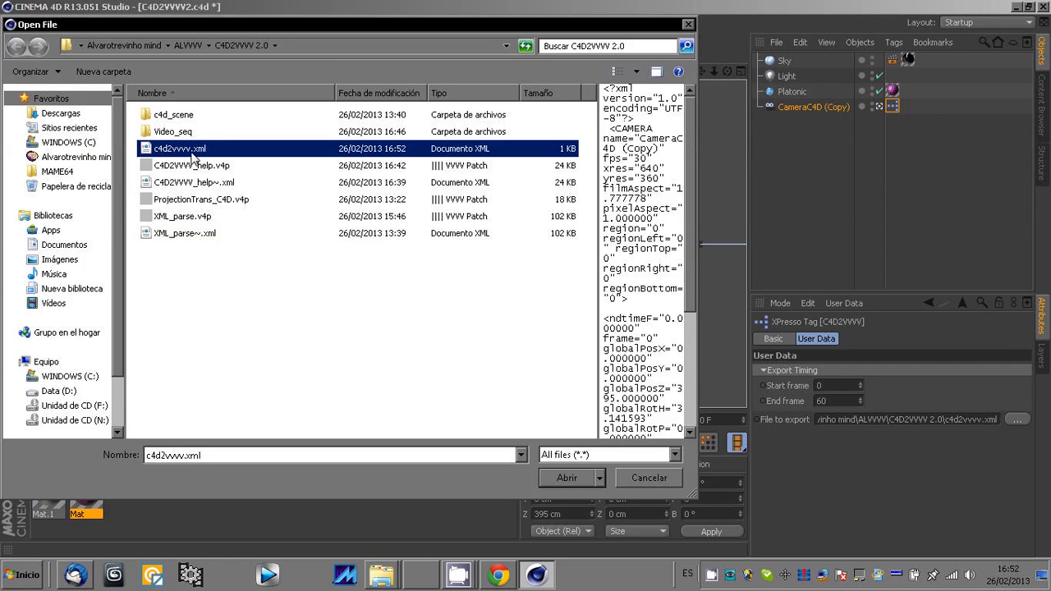
{"action": "left_click", "coordinate": [574, 479]}
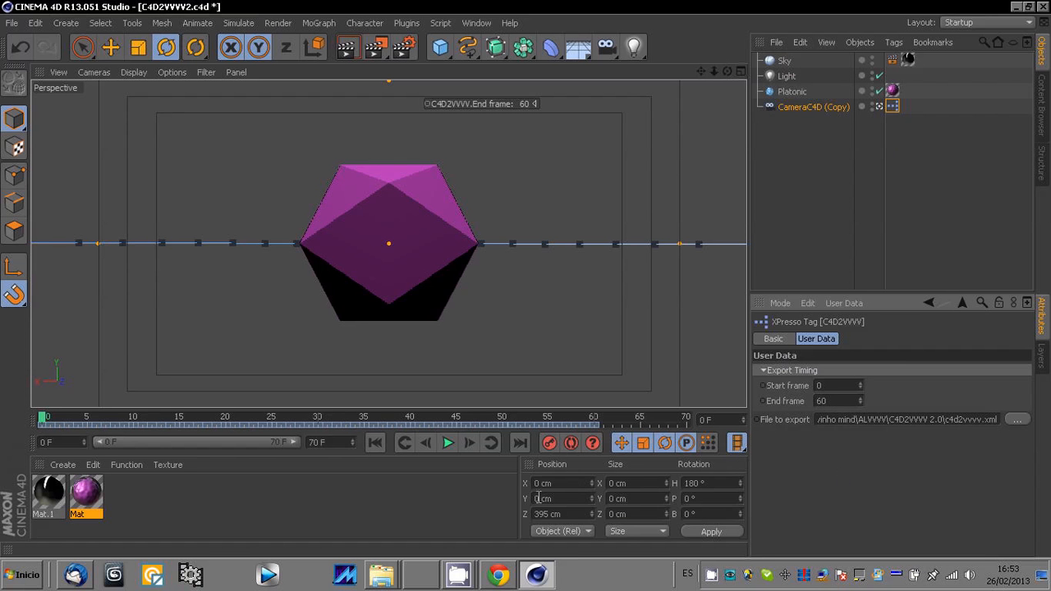
- Play the animation through to export the camera data, and move the timeline to frame 60
{"action": "left_click", "coordinate": [449, 443]}
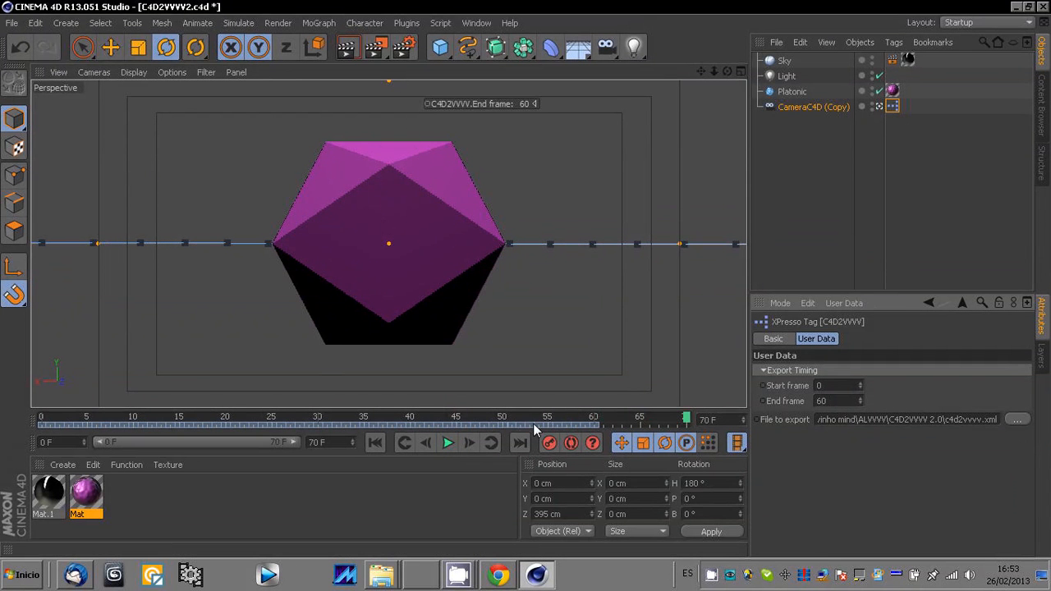
{"action": "left_click_drag", "start_coordinate": [594, 422], "coordinate": [594, 443]}
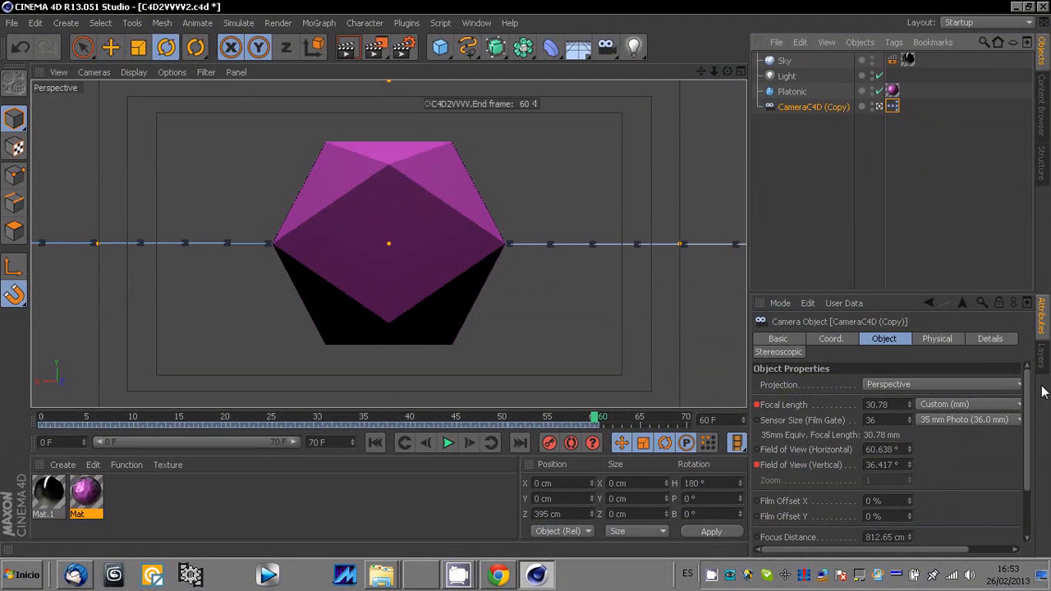
{"action": "mouse_move", "coordinate": [1029, 386]}
{"action": "left_mouse_down"}
{"action": "mouse_move", "coordinate": [1028, 454]}
{"action": "mouse_move", "coordinate": [1031, 367]}
{"action": "left_mouse_up"}
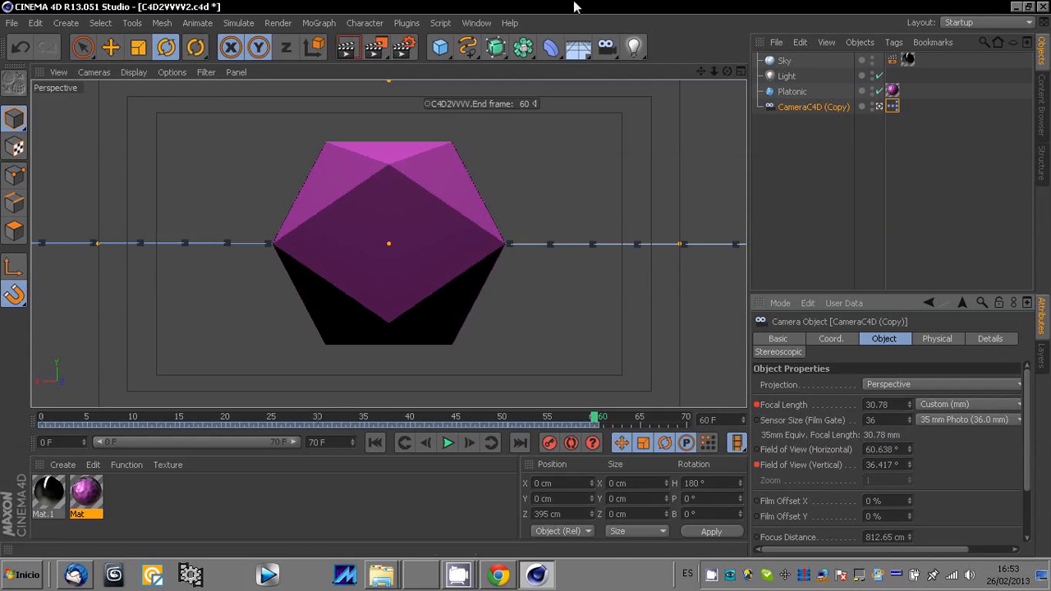
- Check the render Output size, frame rate and frame range against the project settings
{"action": "left_click", "coordinate": [403, 50]}
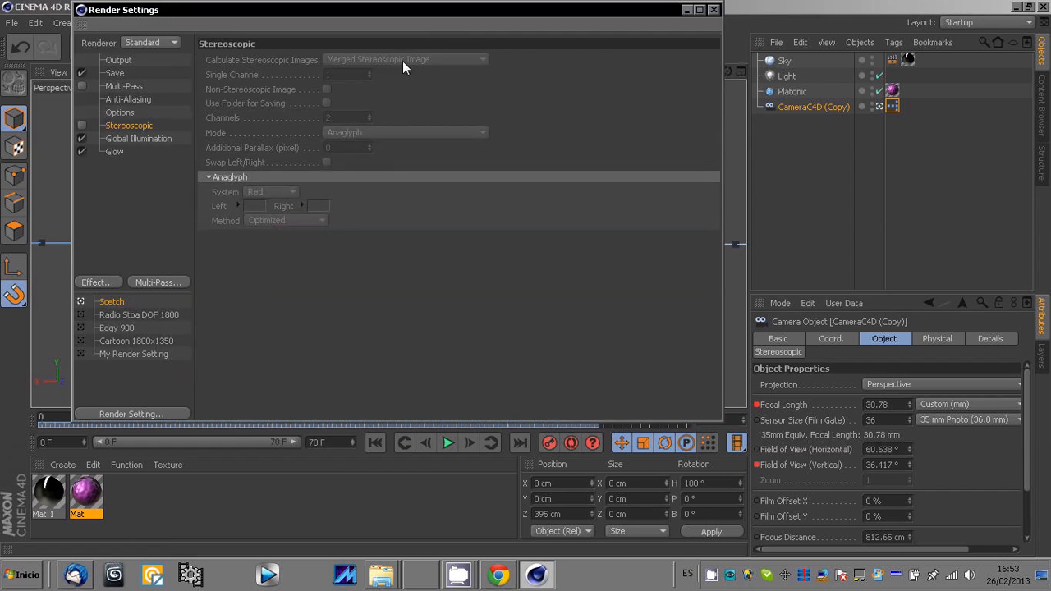
{"action": "left_click", "coordinate": [116, 63]}
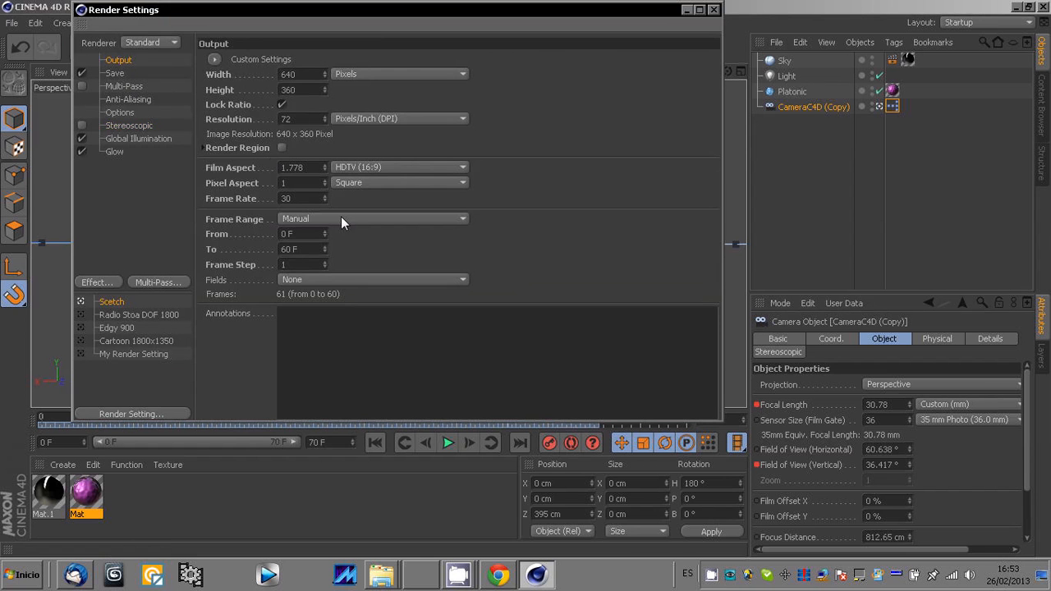
{"action": "left_click", "coordinate": [780, 304]}
{"action": "left_click", "coordinate": [798, 79]}
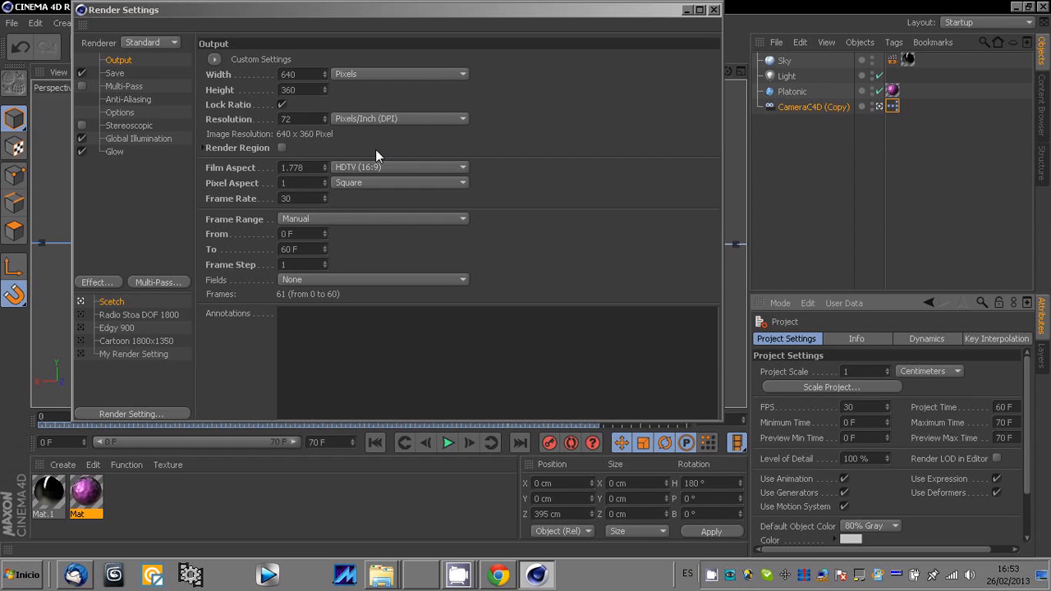
- Set the render's save file to Movie_test0000.jpg in the Video_seq folder of C4D2VVVV 2.0 and close the render settings
{"action": "left_click", "coordinate": [114, 73]}
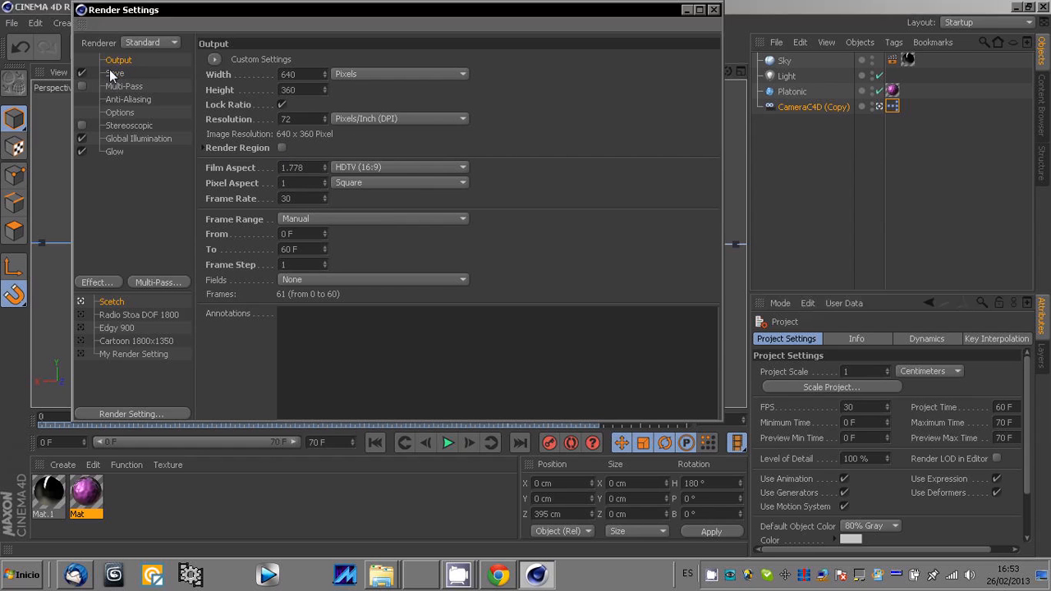
{"action": "left_click_drag", "start_coordinate": [244, 9], "coordinate": [254, 95]}
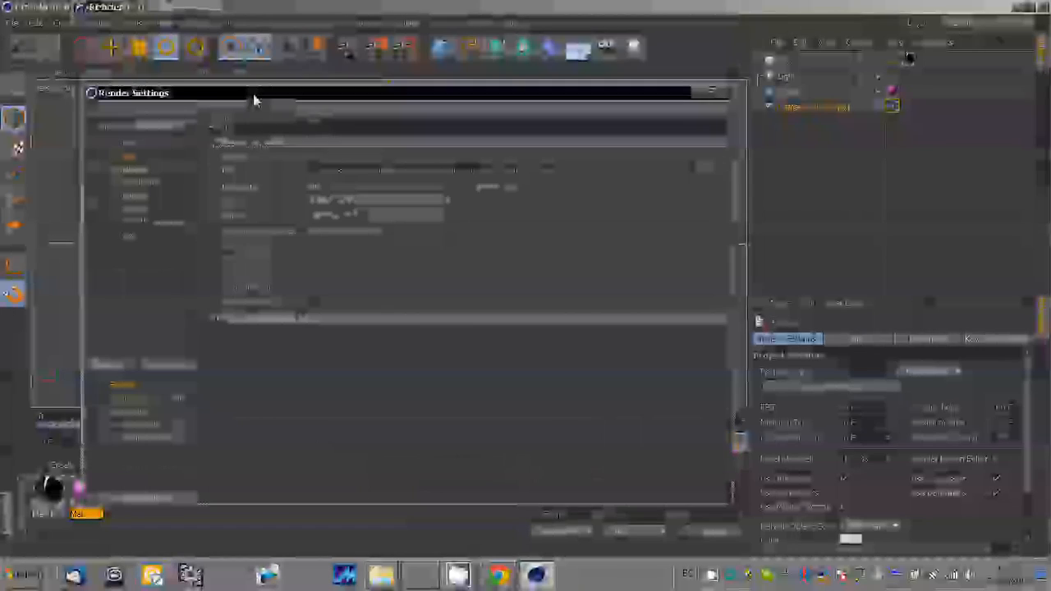
{"action": "left_click_drag", "start_coordinate": [331, 171], "coordinate": [716, 198]}
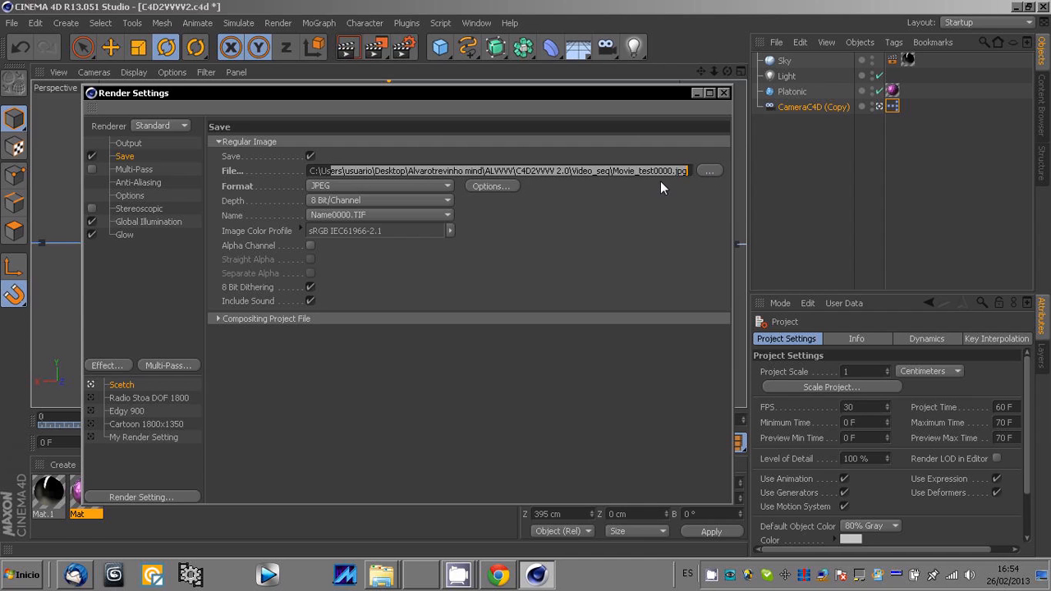
{"action": "left_click", "coordinate": [709, 171]}
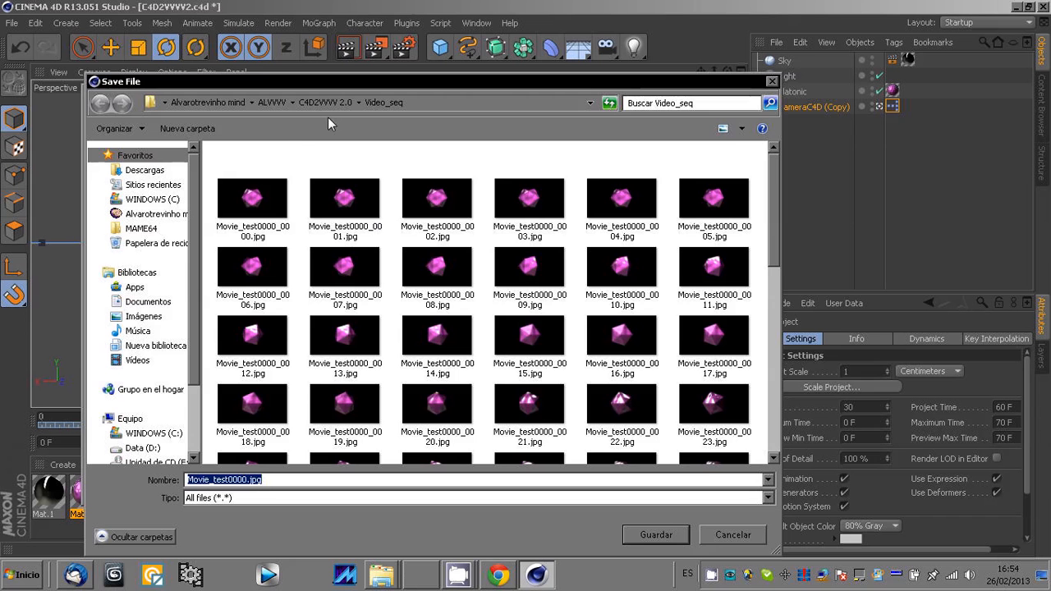
{"action": "left_click", "coordinate": [326, 99]}
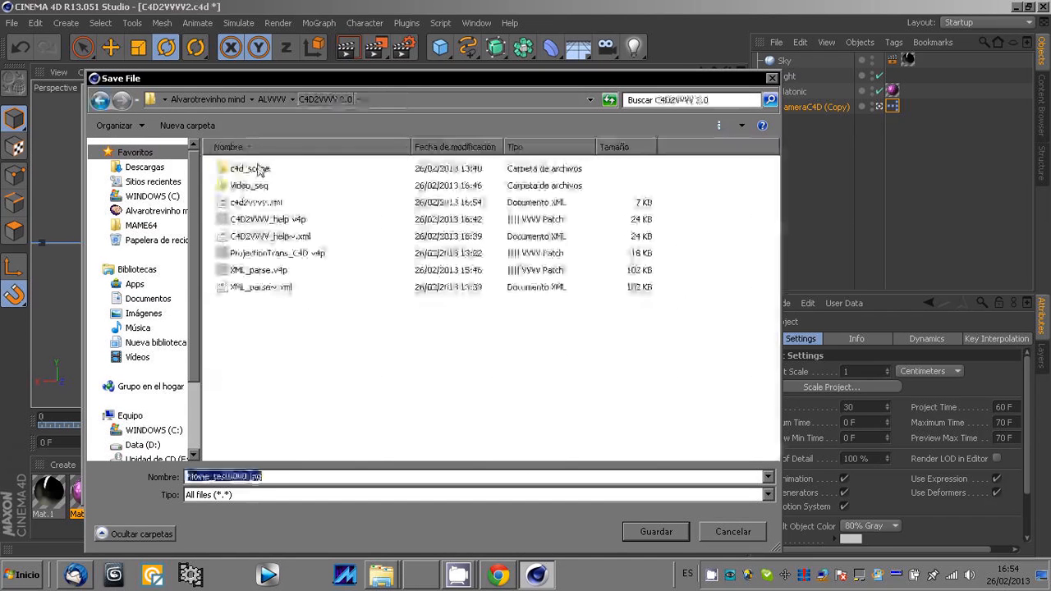
{"action": "double_click", "coordinate": [249, 187]}
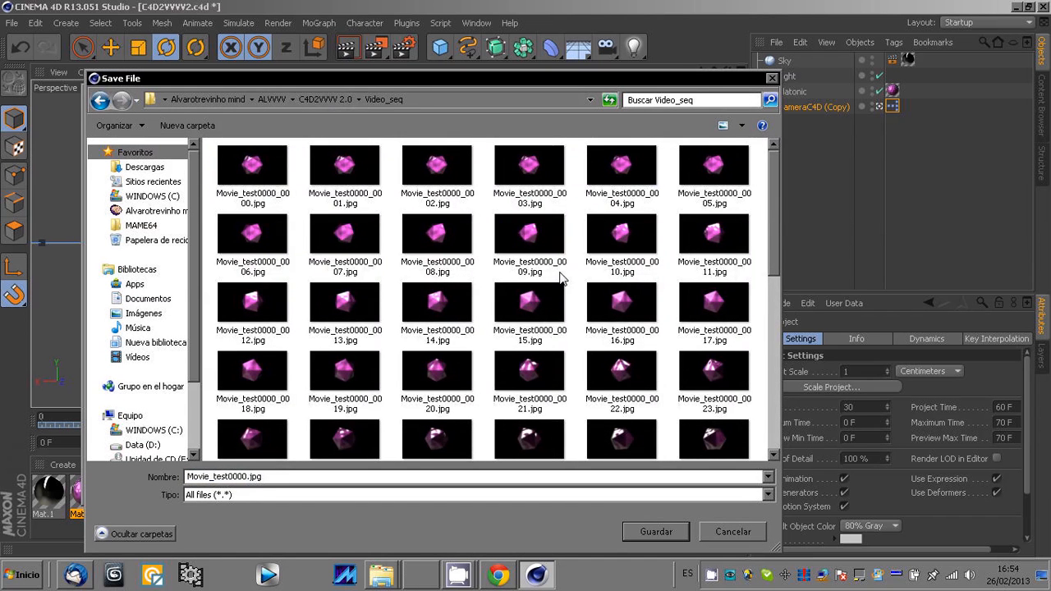
{"action": "scroll", "coordinate": [561, 279], "scroll_direction": "down", "scroll_amount": 5}
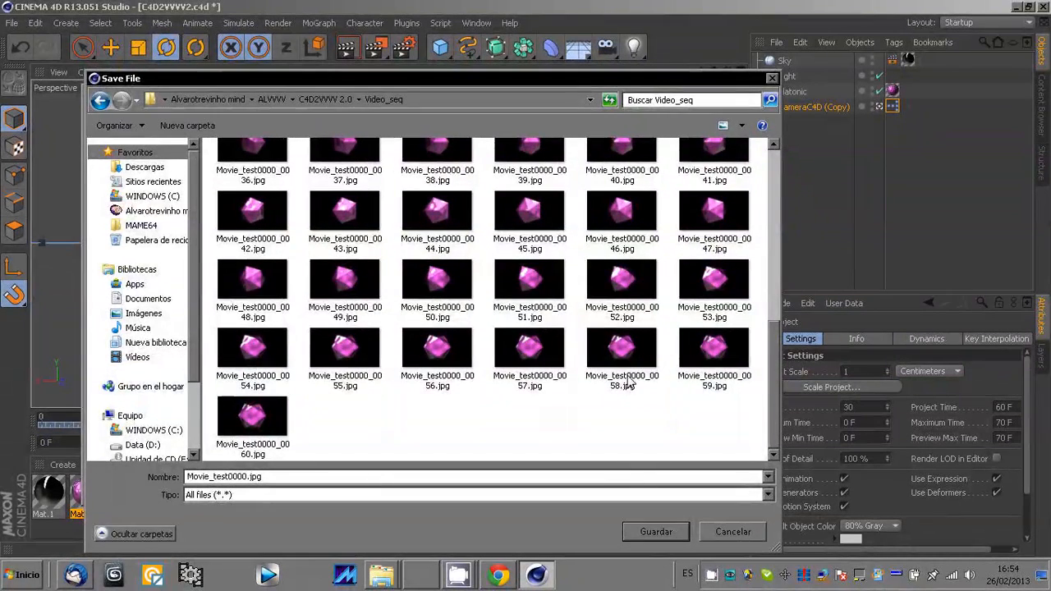
{"action": "left_click", "coordinate": [654, 532]}
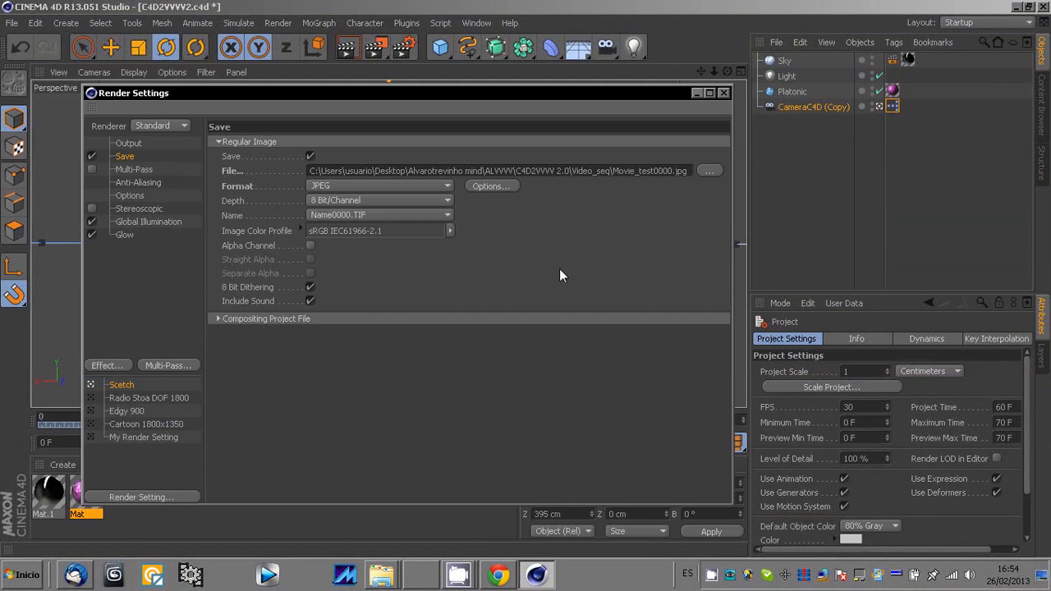
{"action": "left_click", "coordinate": [722, 93]}
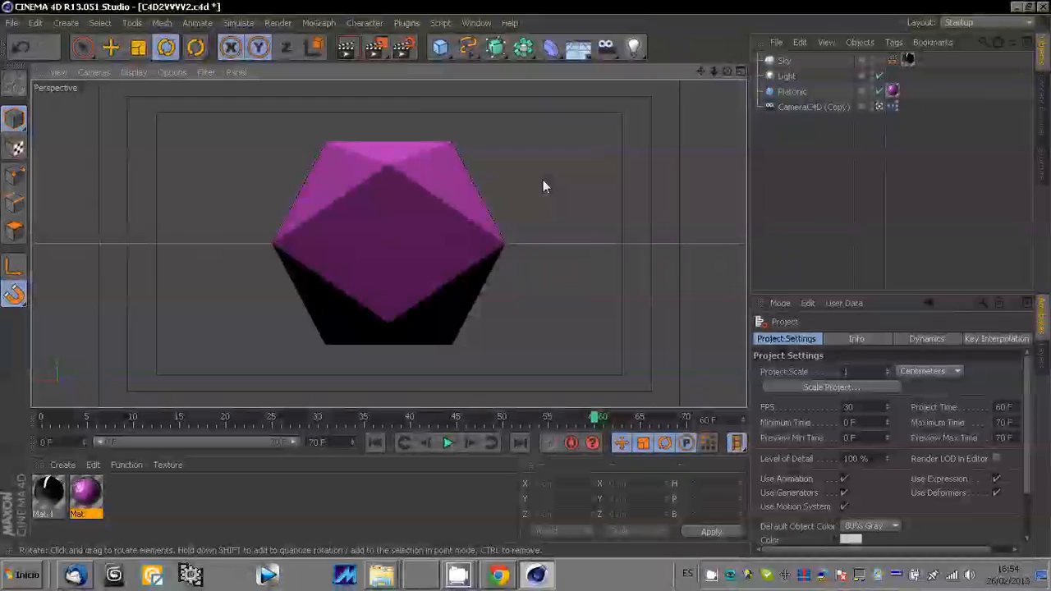
- Close Cinema 4D and open the XML_parse.v4p patch from the C4D2VVVV 2.0 folder in VVVV
{"action": "left_click", "coordinate": [1041, 7]}
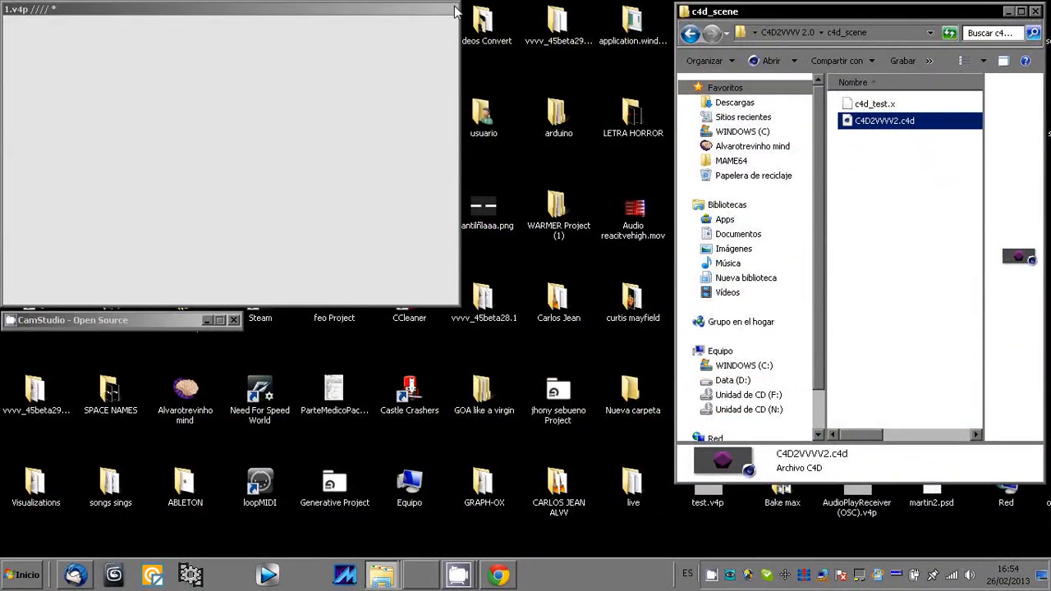
{"action": "left_click", "coordinate": [376, 17]}
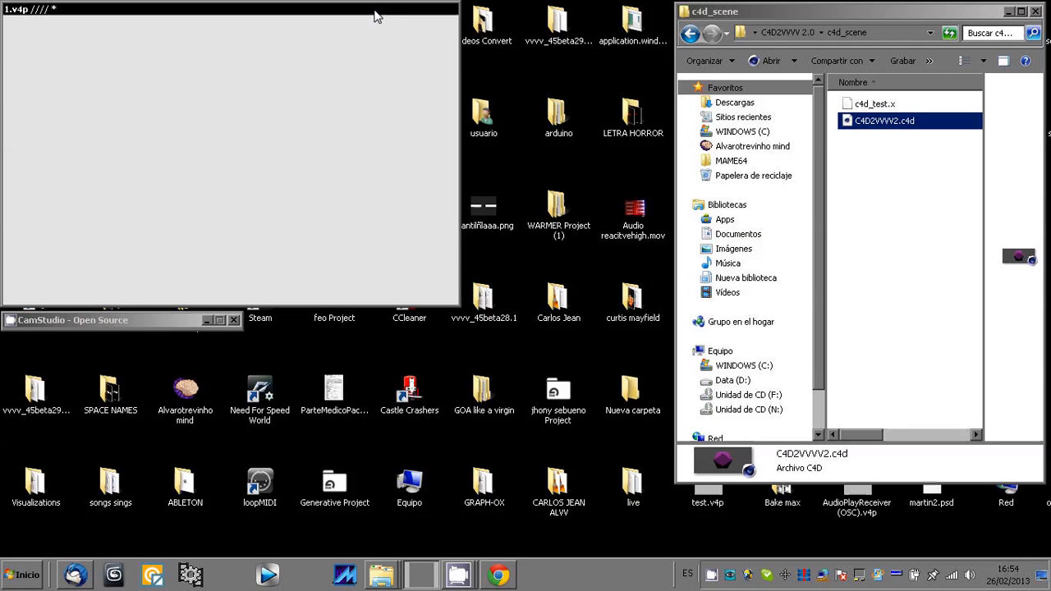
{"action": "left_click", "coordinate": [690, 33]}
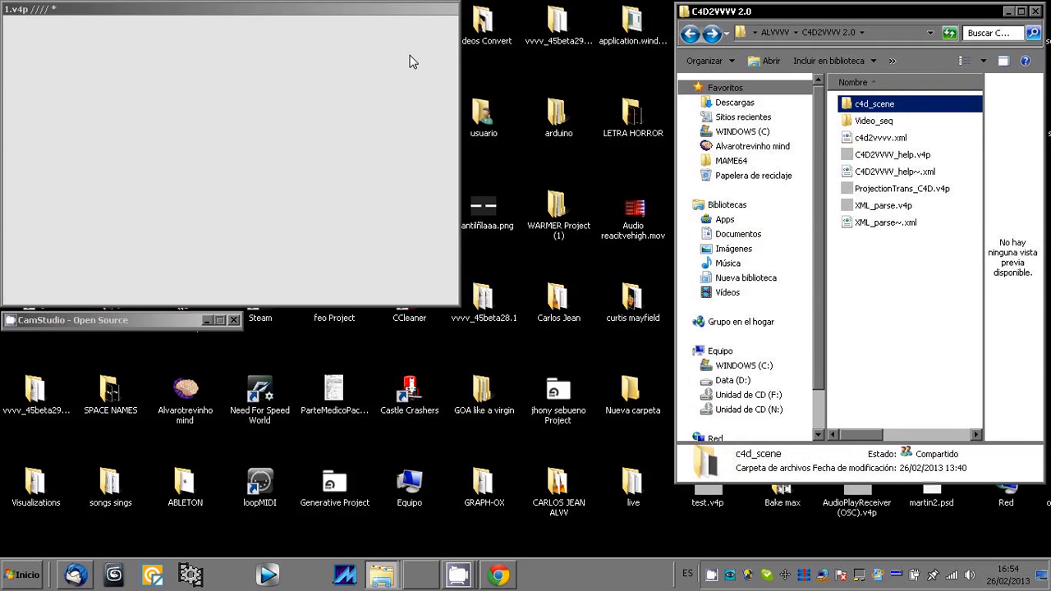
{"action": "left_click", "coordinate": [353, 18]}
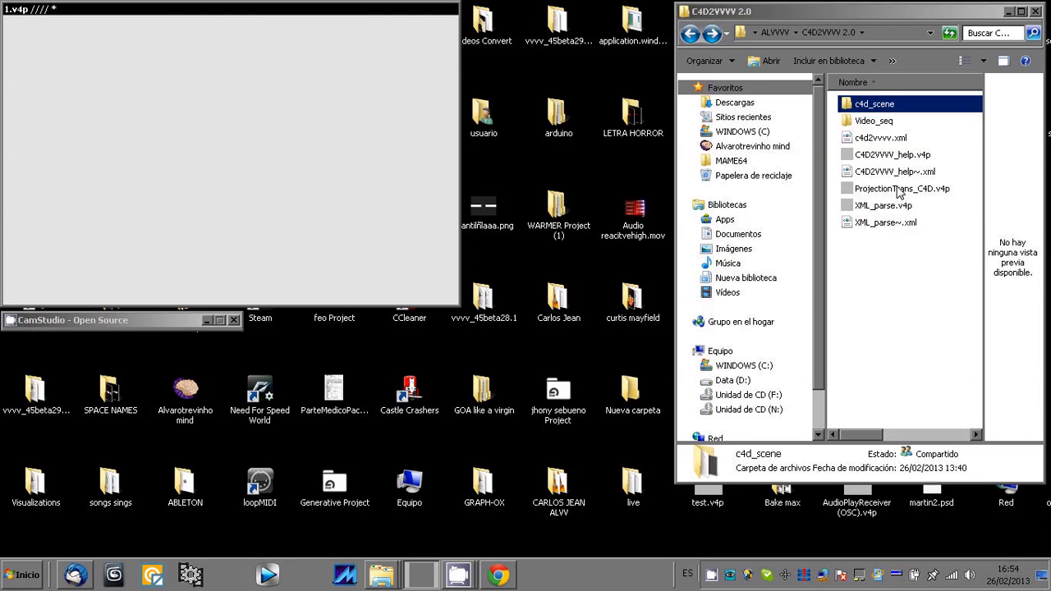
{"action": "left_click", "coordinate": [872, 207]}
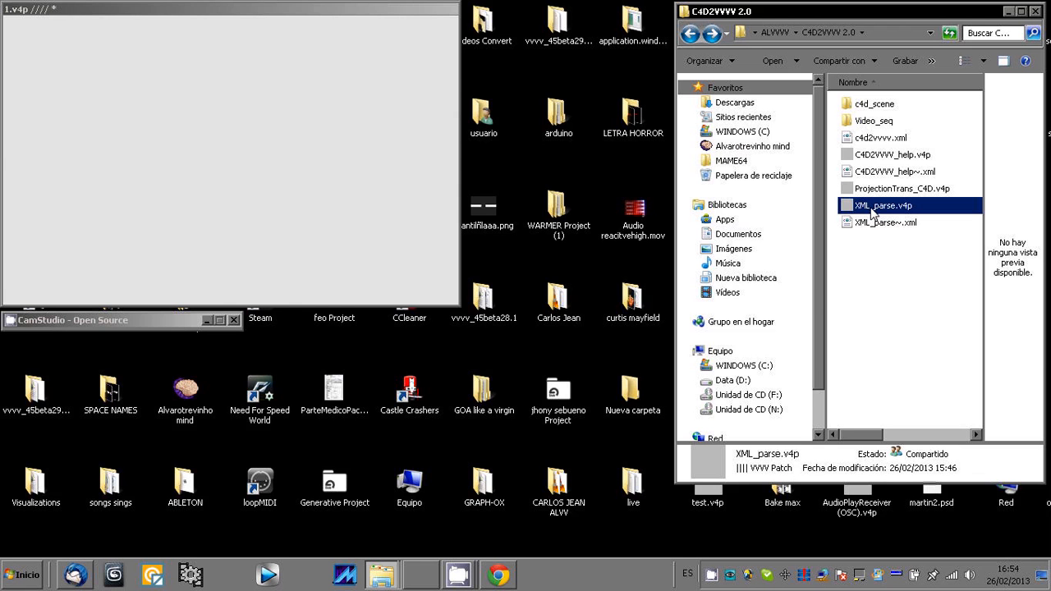
{"action": "double_click", "coordinate": [872, 207]}
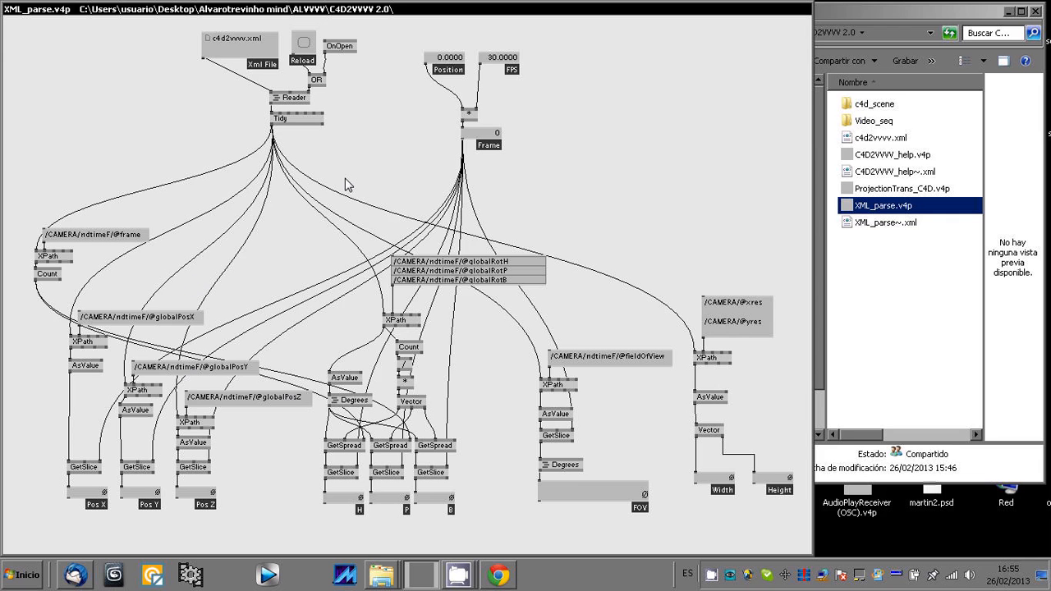
- Try to load c4d2vvvv.xml as the XML file of the XML_parse patch and reload its Reader
{"action": "left_click", "coordinate": [305, 47]}
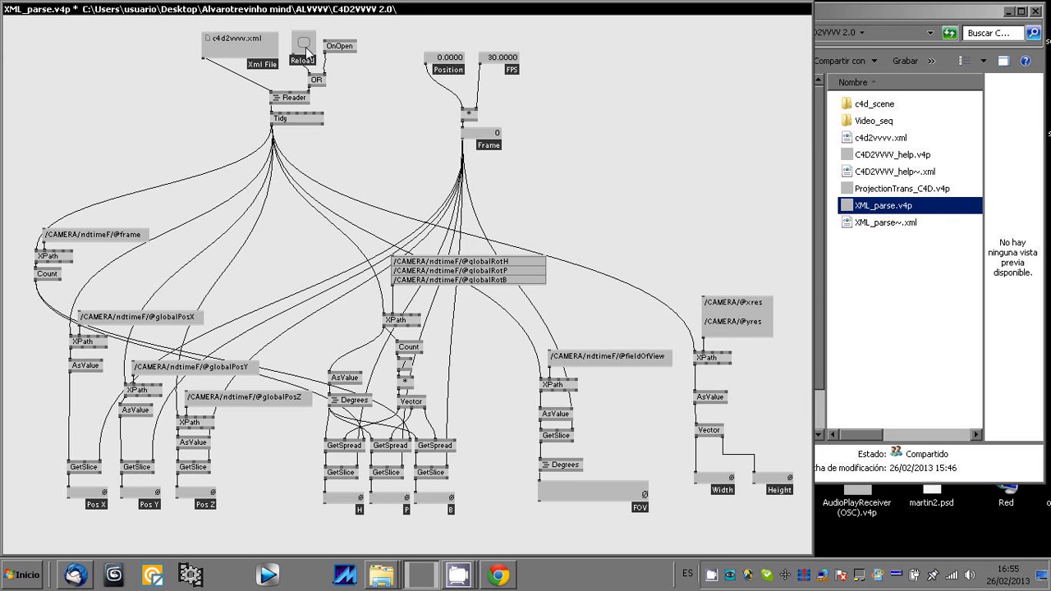
{"action": "right_click", "coordinate": [243, 50]}
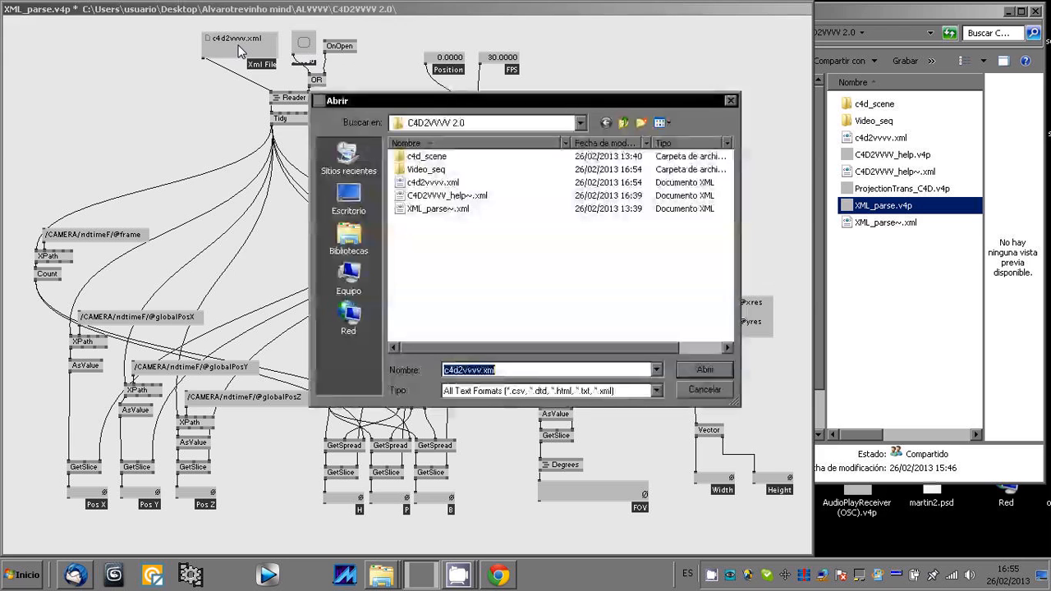
{"action": "double_click", "coordinate": [432, 182]}
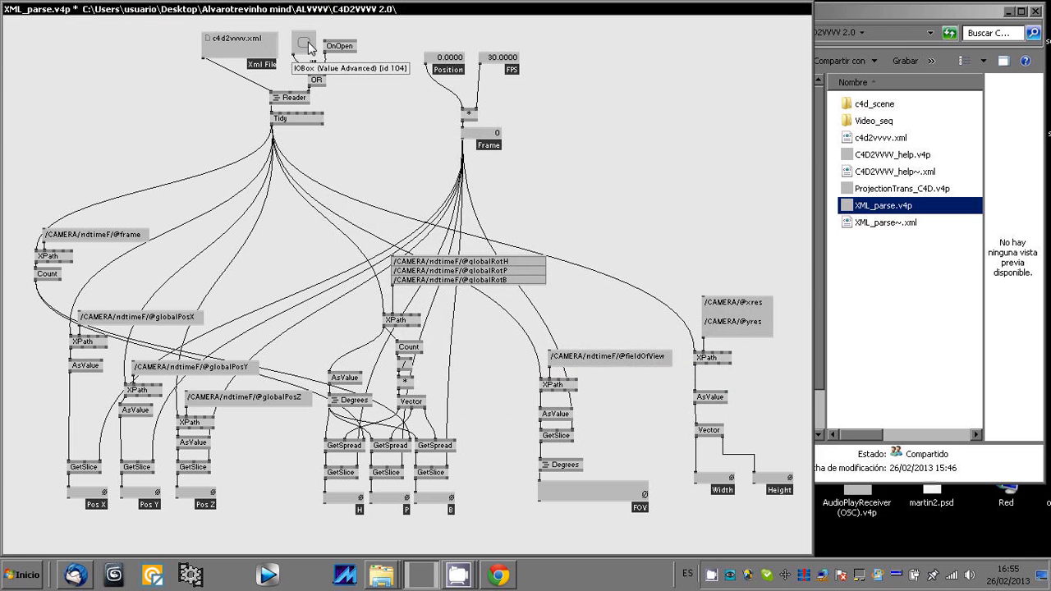
{"action": "right_click", "coordinate": [259, 46]}
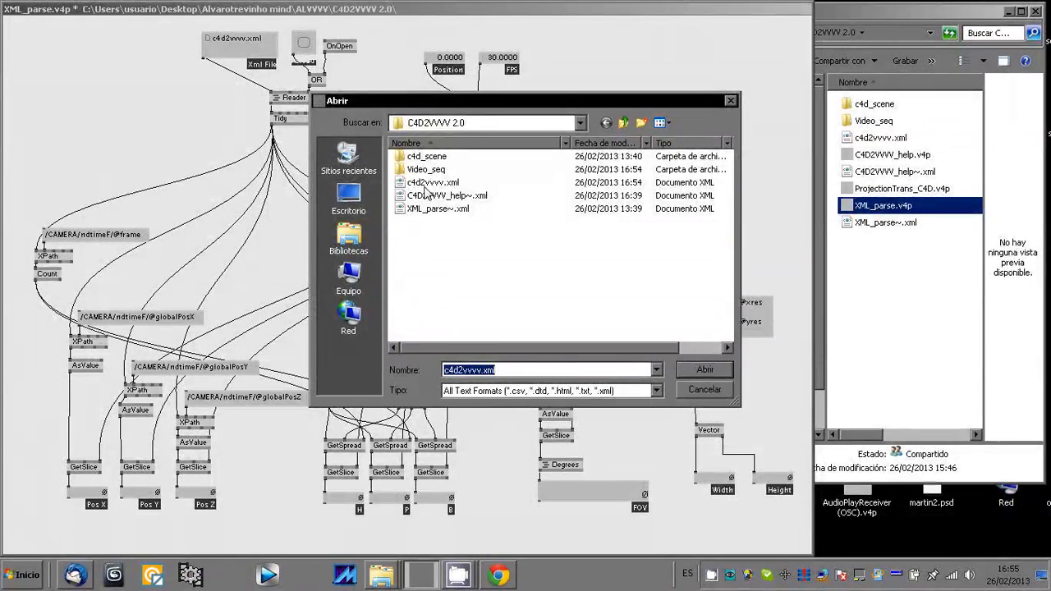
{"action": "double_click", "coordinate": [424, 184]}
{"action": "left_click", "coordinate": [299, 47]}
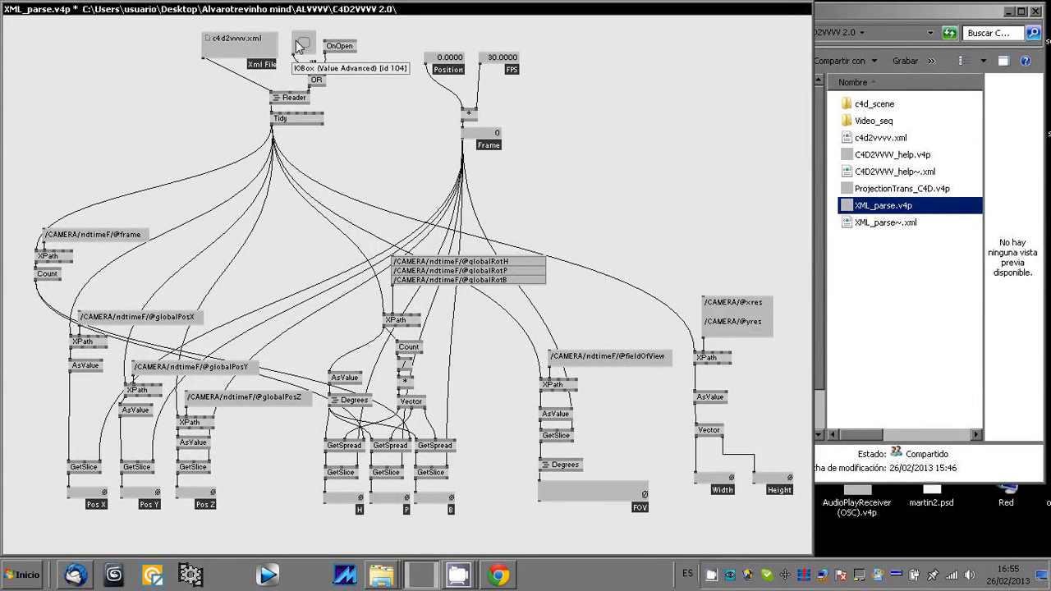
- Start Cinema 4D again and reopen the recent project C4D2VVVV2.c4d, dismissing the missing-plugin warning
{"action": "left_click", "coordinate": [33, 575]}
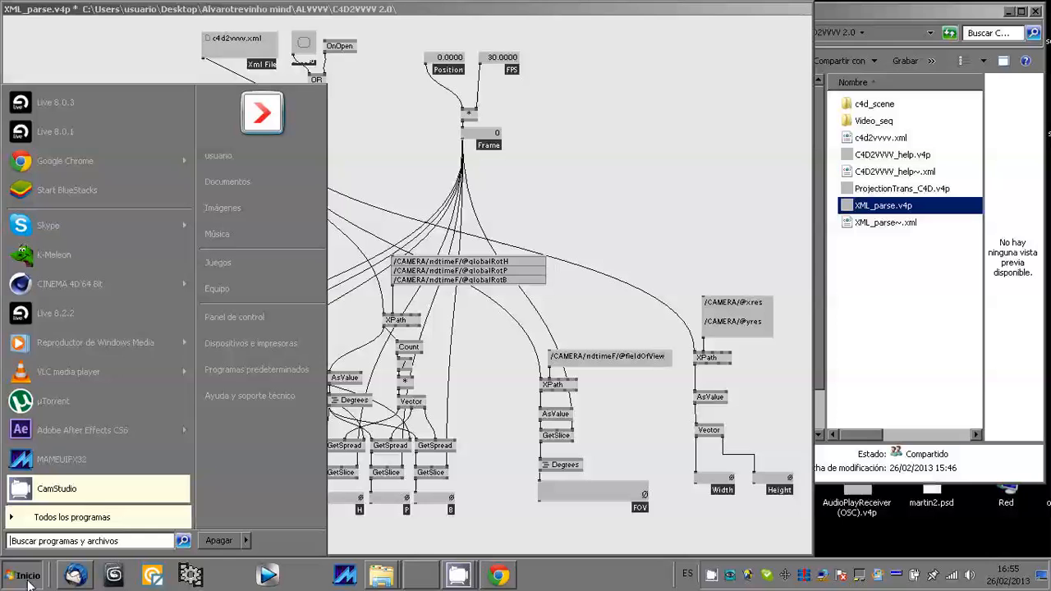
{"action": "left_click", "coordinate": [89, 287]}
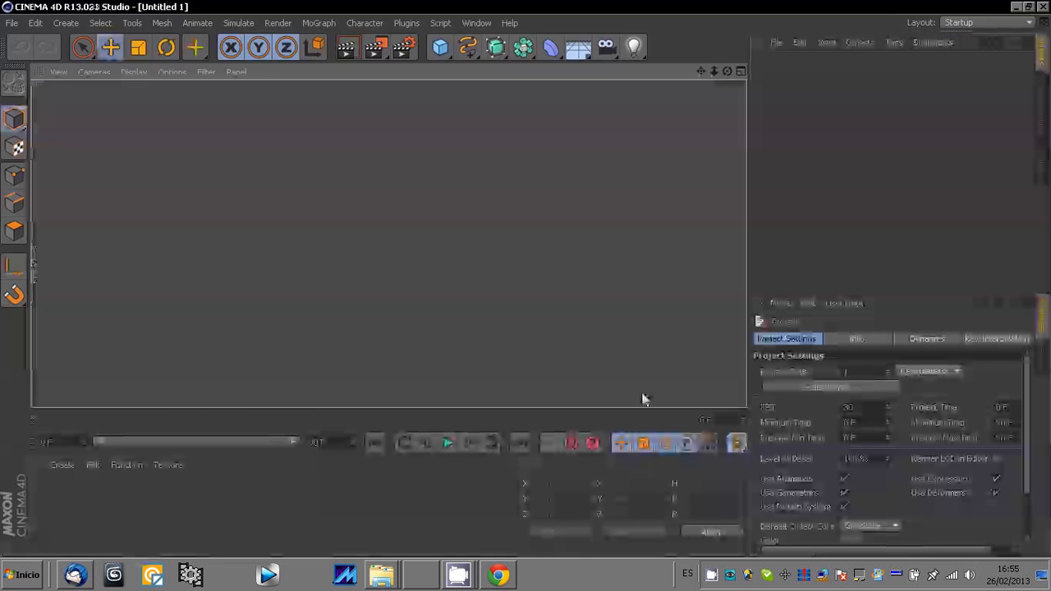
{"action": "left_click", "coordinate": [10, 23]}
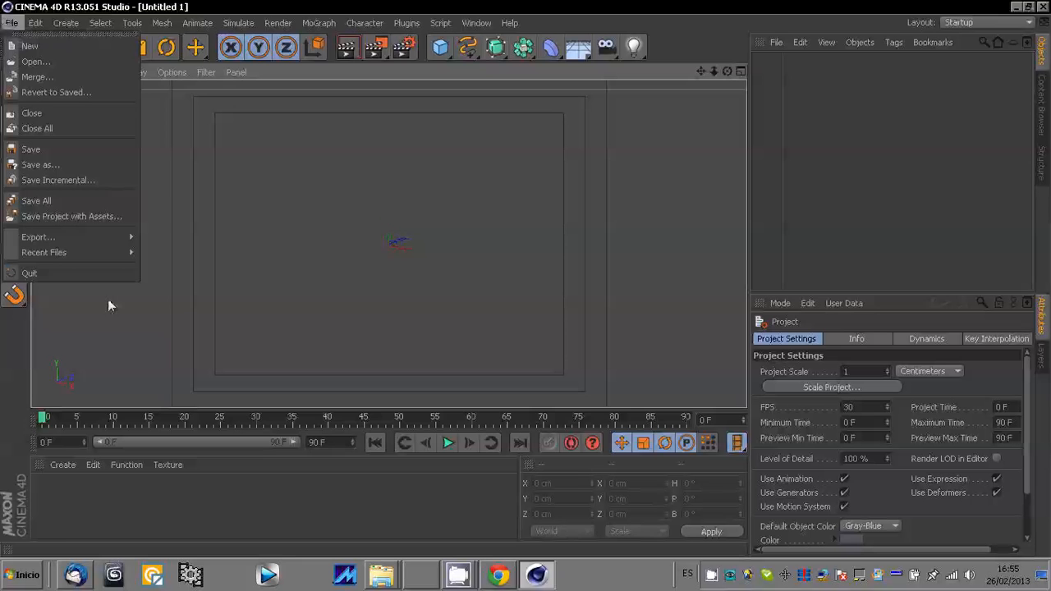
{"action": "mouse_move", "coordinate": [74, 252]}
{"action": "left_click", "coordinate": [253, 249]}
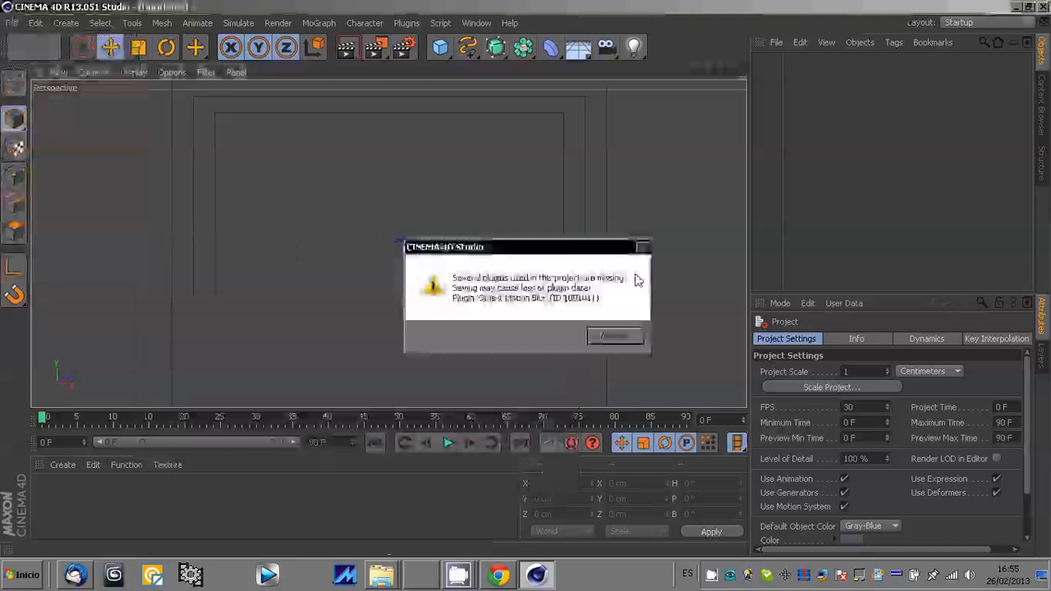
{"action": "left_click", "coordinate": [615, 336]}
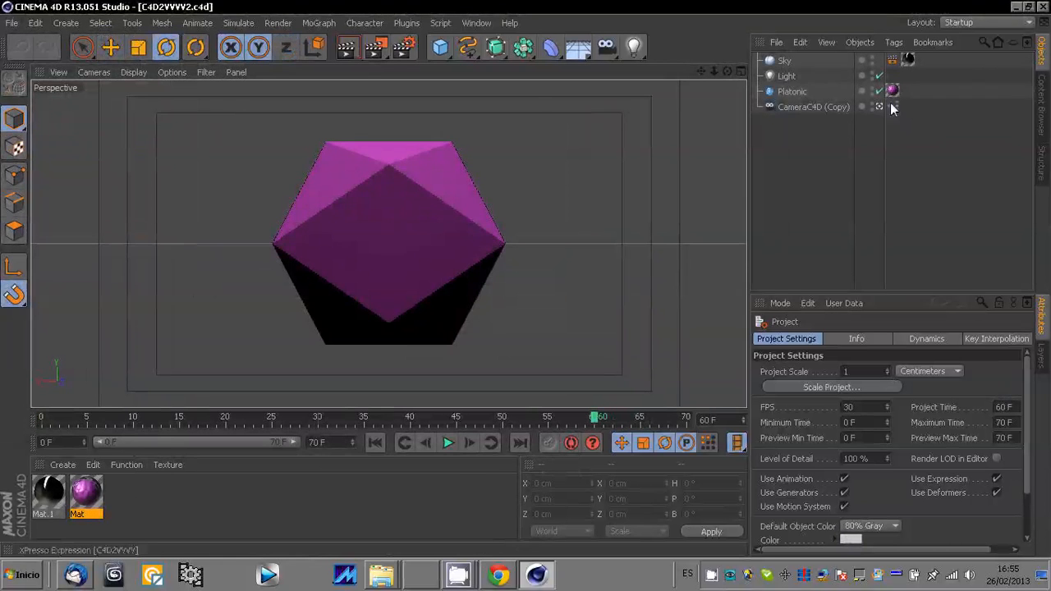
- Choose c4d2vvvv.xml in the C4D2VVVV 2.0 folder as the export file of the XPresso tag on CameraC4D (Copy)
{"action": "left_click", "coordinate": [892, 107]}
{"action": "left_click_drag", "start_coordinate": [961, 418], "coordinate": [1004, 413]}
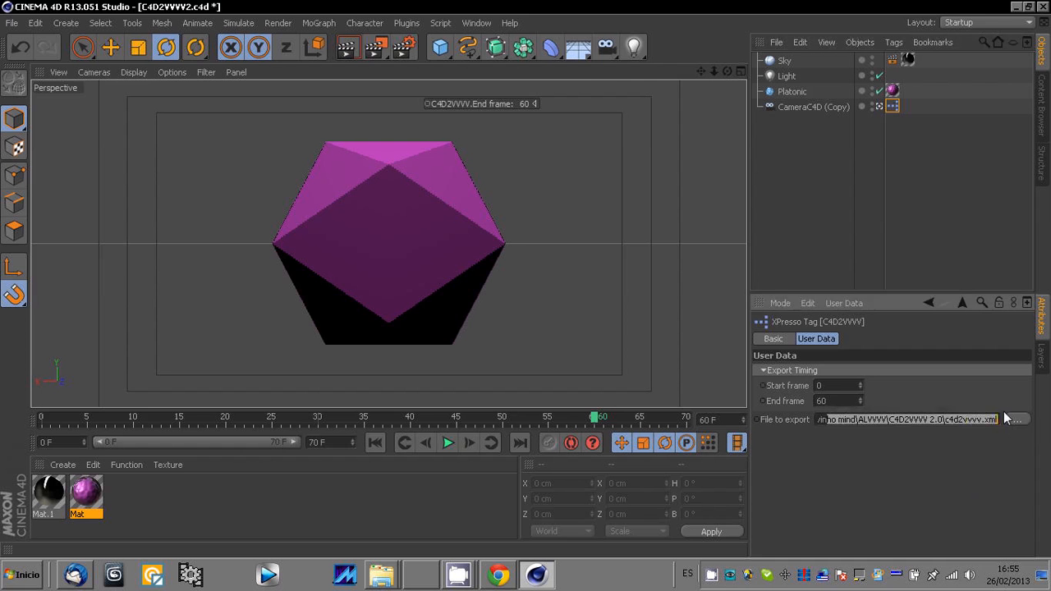
{"action": "left_click", "coordinate": [1016, 420]}
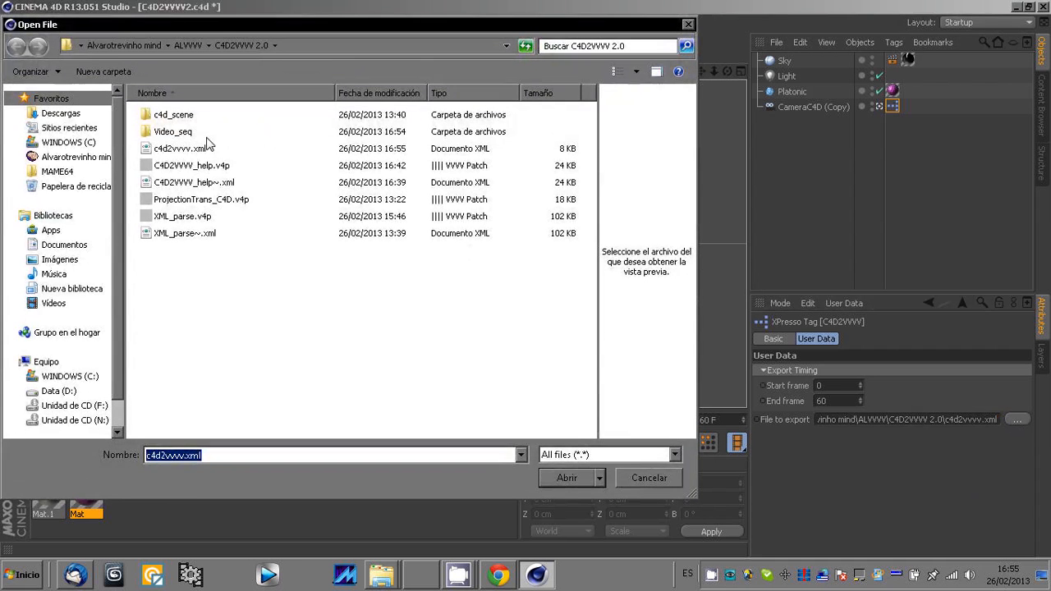
{"action": "double_click", "coordinate": [179, 151]}
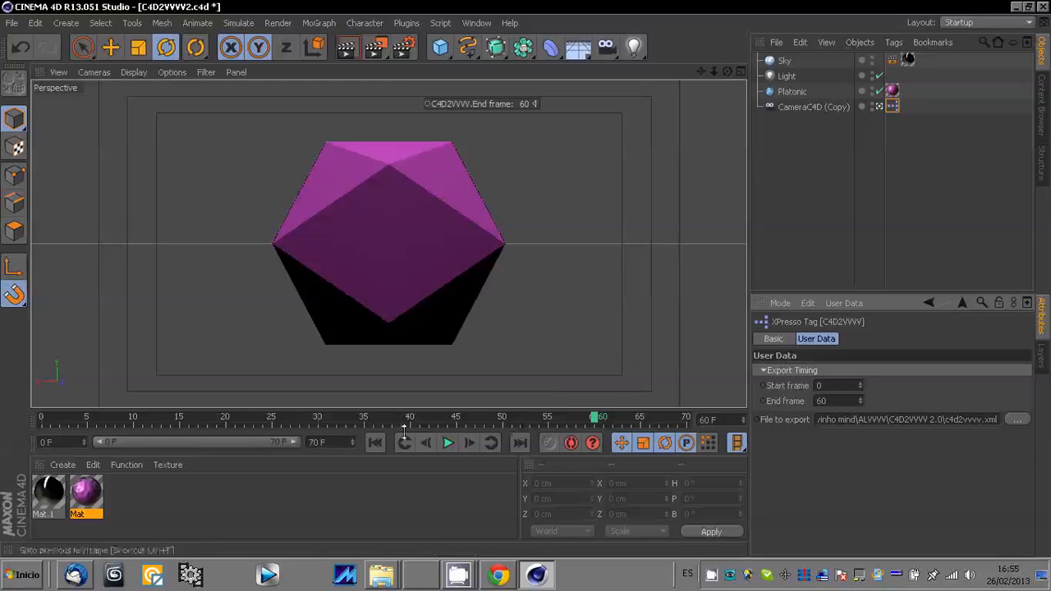
- Select CameraC4D (Copy) and play the animation from the first frame to export its camera data again
{"action": "left_click", "coordinate": [792, 91]}
{"action": "left_click", "coordinate": [811, 107]}
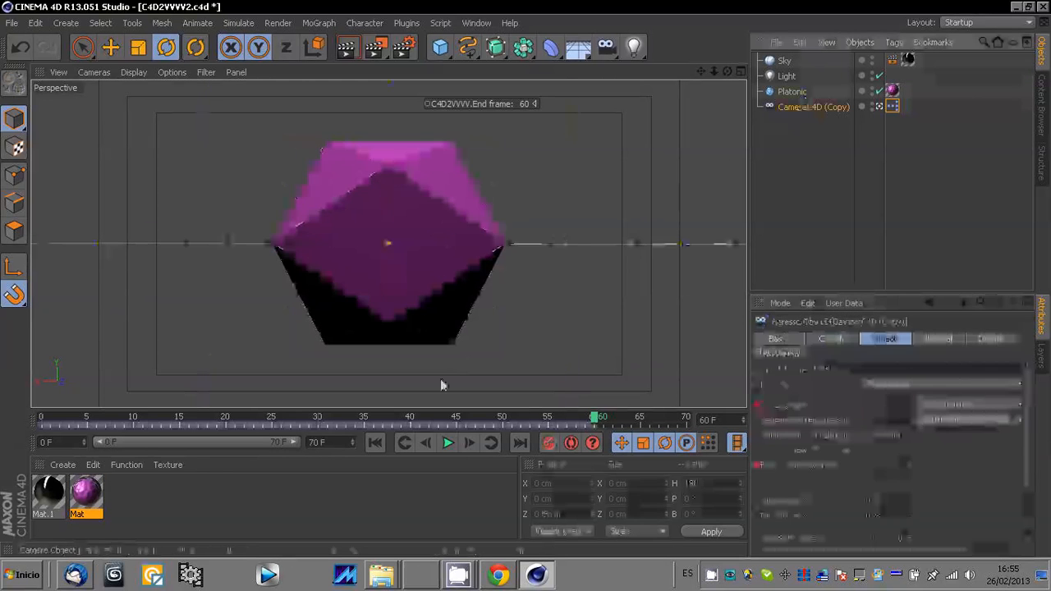
{"action": "left_click", "coordinate": [376, 443]}
{"action": "left_click", "coordinate": [447, 442]}
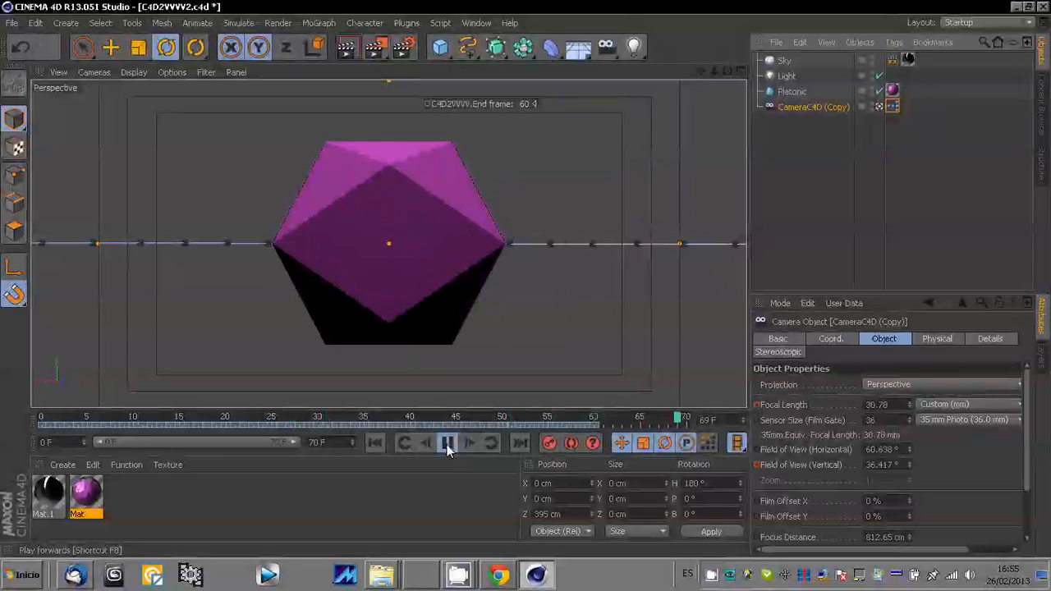
- Switch to VVVV, reload the exported XML in the XML_parse patch, and close the patch view
{"action": "left_click", "coordinate": [1016, 7]}
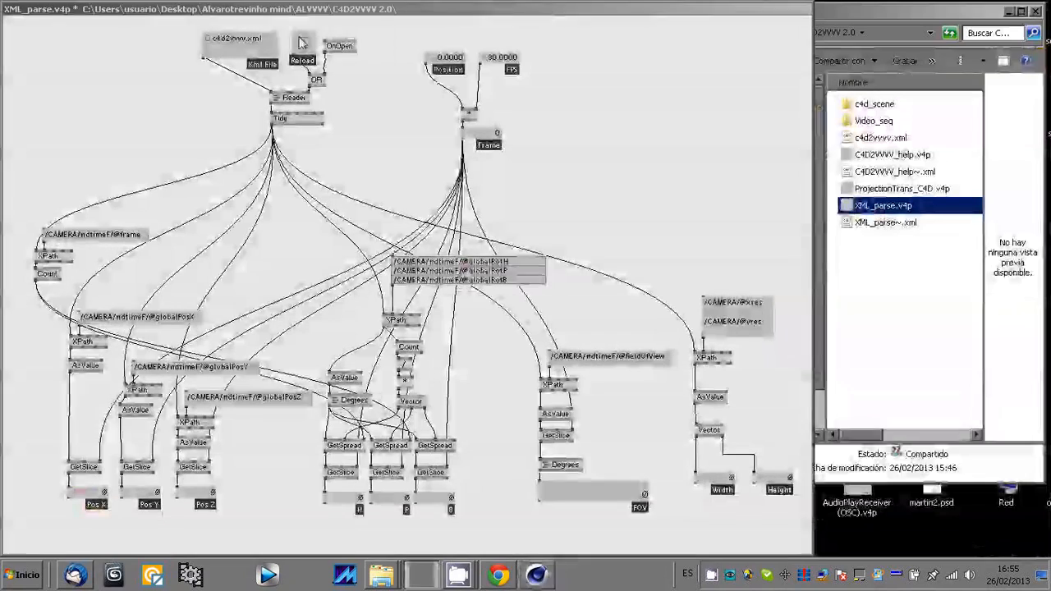
{"action": "left_click", "coordinate": [304, 42]}
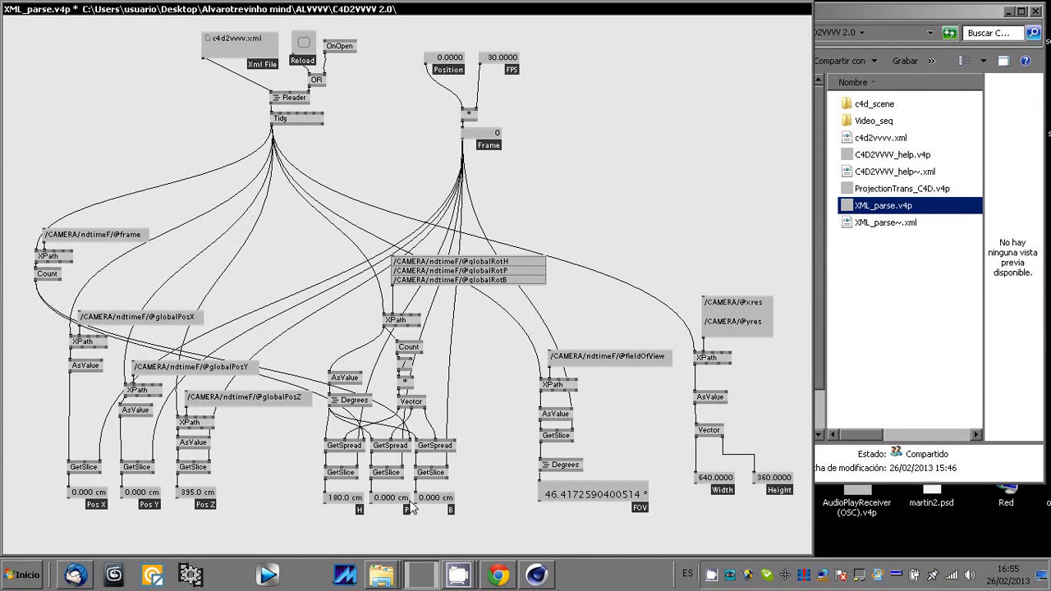
{"action": "right_click", "coordinate": [621, 121]}
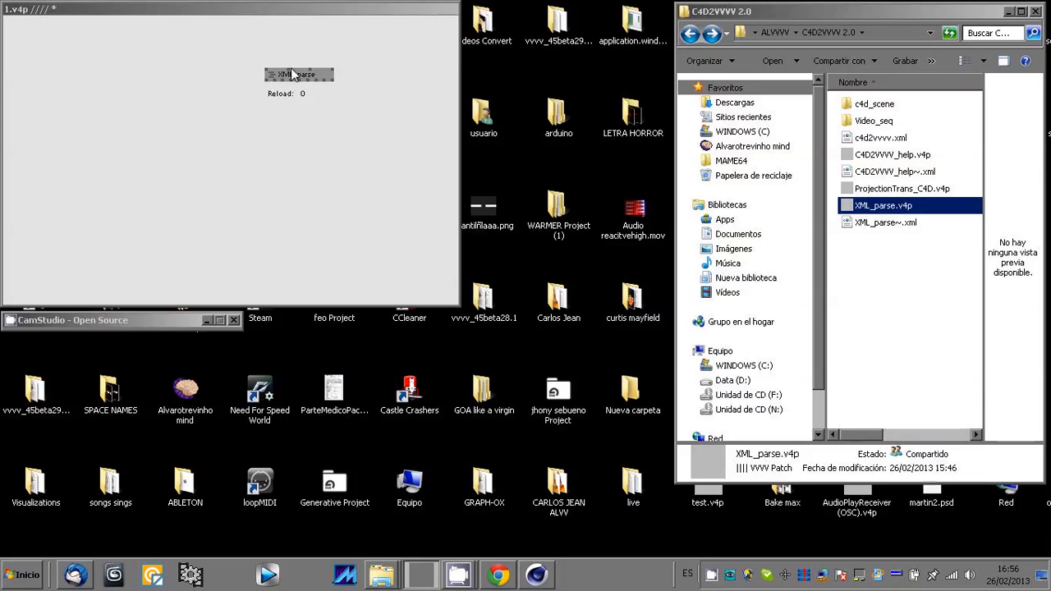
- Reposition the XML_parse node and add ProjectionTrans_C4D.v4p from the C4D2VVVV 2.0 folder to the patch below it
{"action": "left_click_drag", "start_coordinate": [294, 71], "coordinate": [74, 61]}
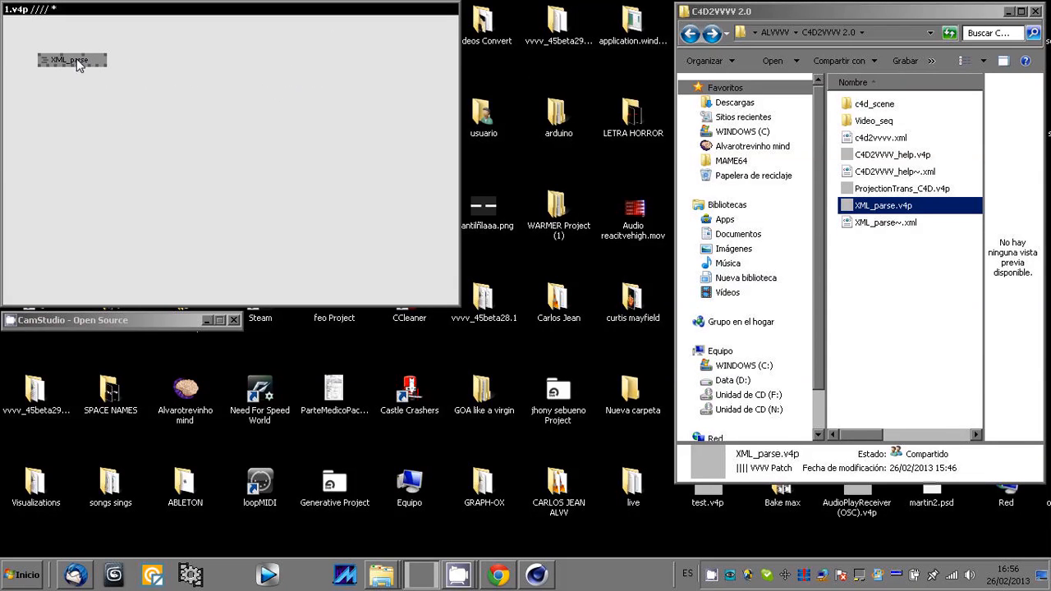
{"action": "left_click", "coordinate": [899, 190]}
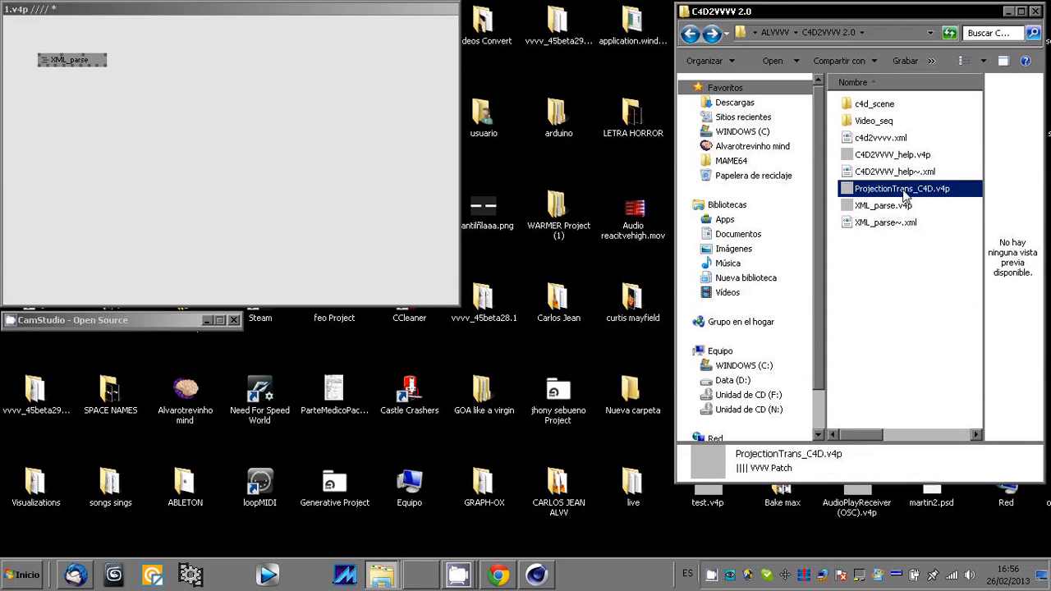
{"action": "left_click_drag", "start_coordinate": [901, 191], "coordinate": [85, 115]}
- Open the ProjectionTrans_C4D subpatch, examine its camera position, rotation, FOV and aspect ratio sections, and close it
{"action": "right_click", "coordinate": [91, 121]}
{"action": "left_click_drag", "start_coordinate": [278, 152], "coordinate": [356, 216]}
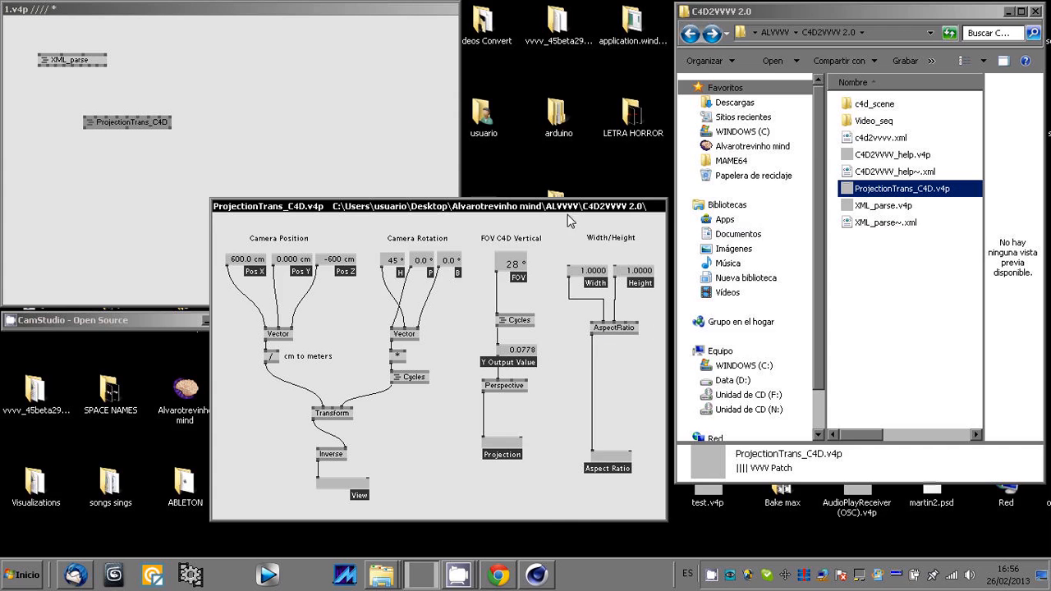
{"action": "left_click_drag", "start_coordinate": [560, 261], "coordinate": [657, 486]}
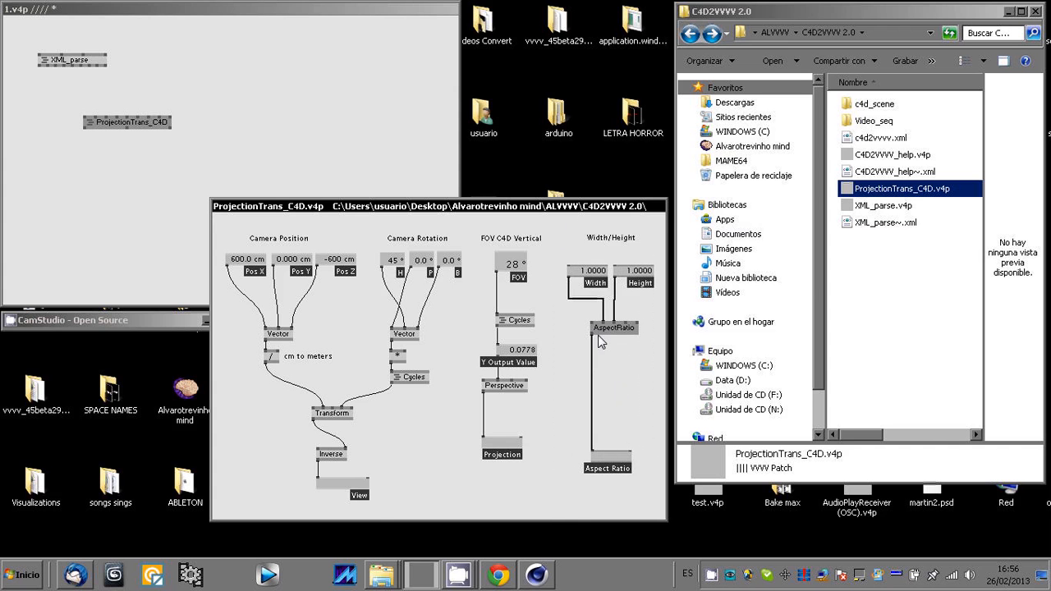
{"action": "left_click", "coordinate": [332, 229]}
{"action": "key", "text": "alt+3"}
- Place XML_parse above ProjectionTrans_C4D and connect its Pos X, Pos Y and Pos Z outputs to the matching inputs
{"action": "left_click_drag", "start_coordinate": [35, 59], "coordinate": [84, 48]}
{"action": "left_click", "coordinate": [81, 53]}
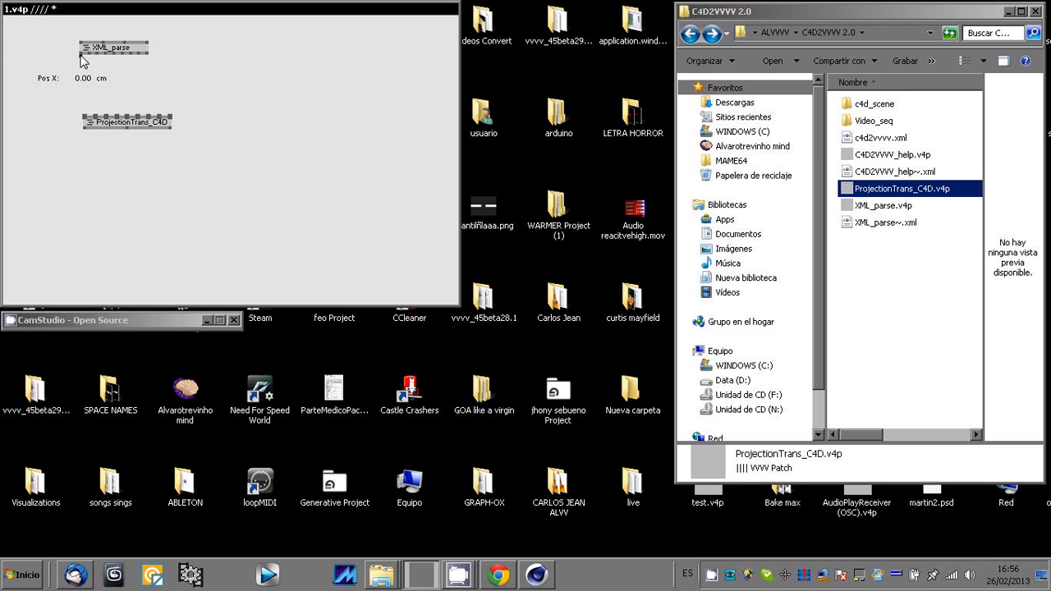
{"action": "left_click", "coordinate": [86, 116]}
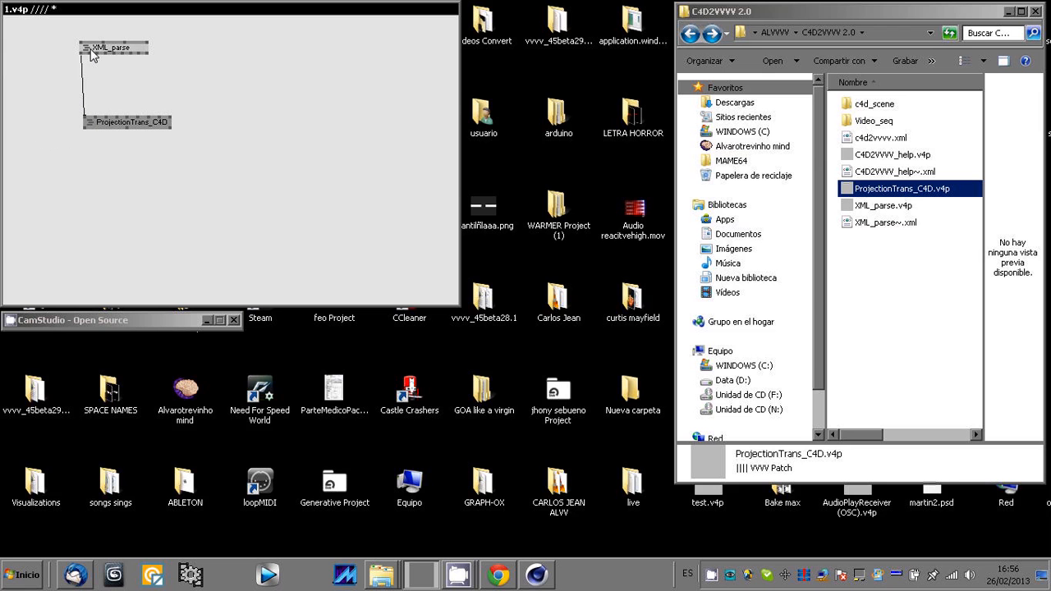
{"action": "left_click", "coordinate": [91, 53]}
{"action": "left_click", "coordinate": [95, 117]}
{"action": "left_click", "coordinate": [100, 52]}
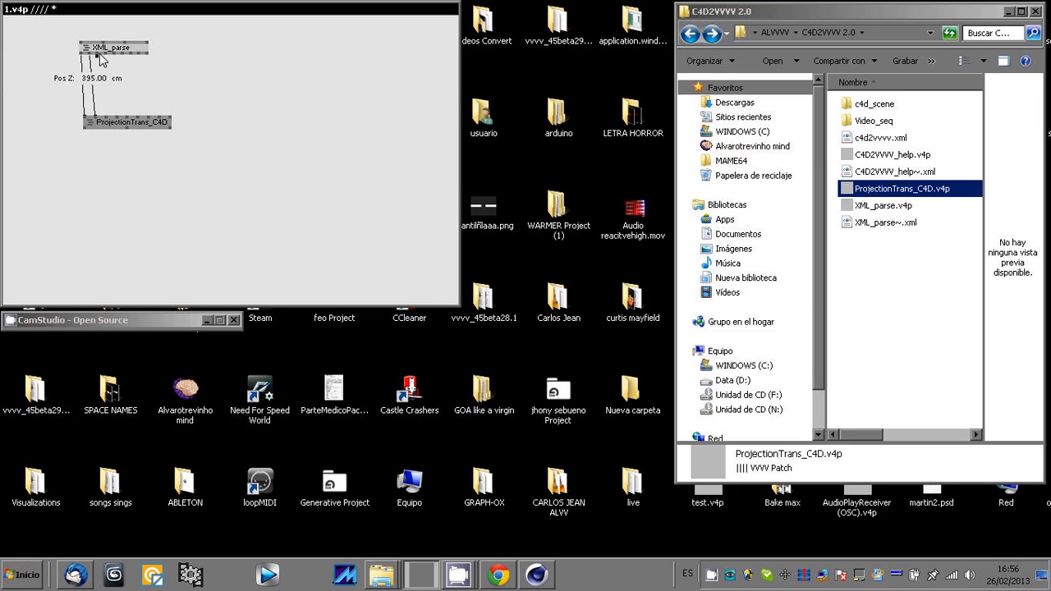
{"action": "left_click", "coordinate": [105, 117]}
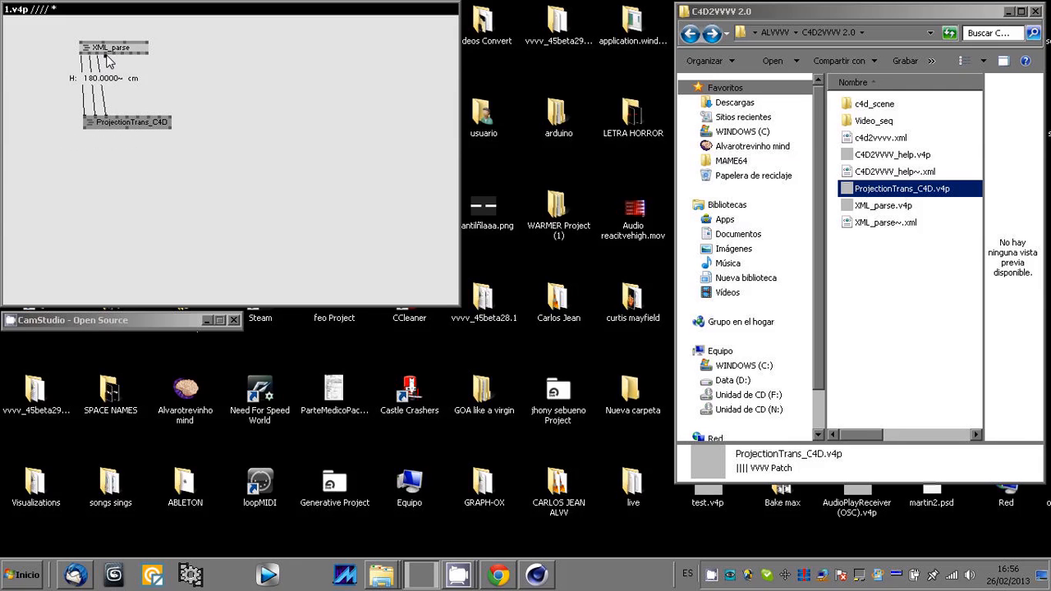
- Connect the H, P and B rotation outputs of XML_parse to the matching inputs of ProjectionTrans_C4D
{"action": "left_click", "coordinate": [110, 53]}
{"action": "left_click", "coordinate": [115, 117]}
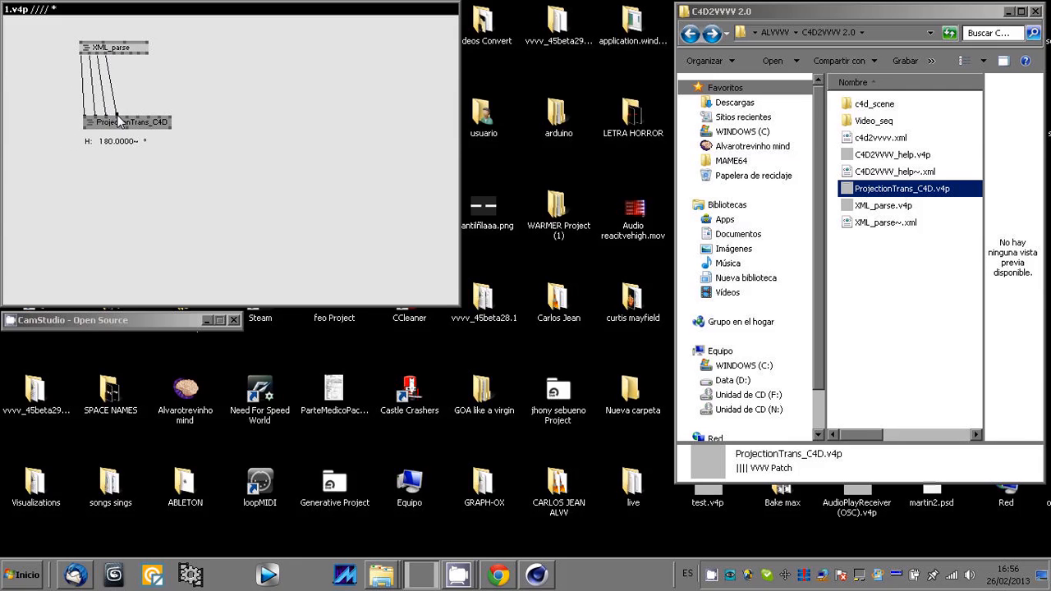
{"action": "left_click", "coordinate": [120, 52]}
{"action": "left_click", "coordinate": [124, 117]}
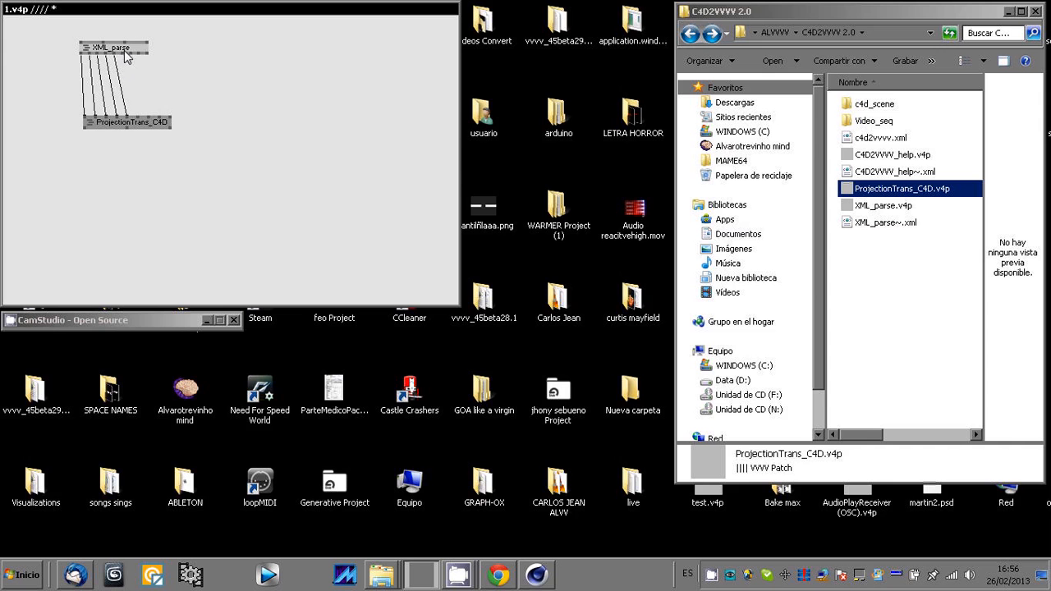
{"action": "left_click", "coordinate": [130, 52]}
{"action": "left_click", "coordinate": [135, 117]}
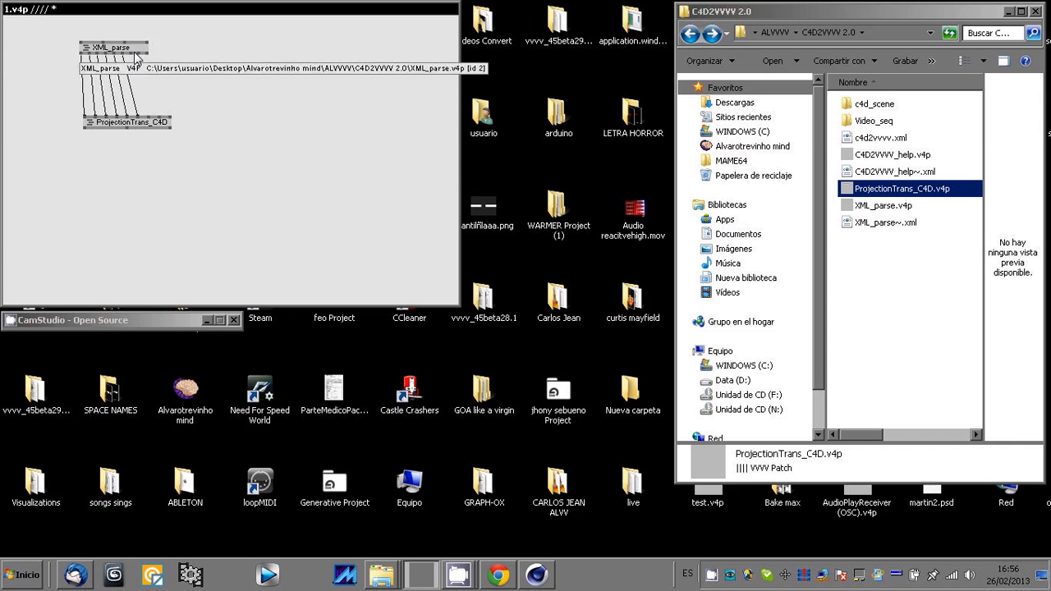
- Connect the FOV, Width and Height outputs of XML_parse to the matching inputs of ProjectionTrans_C4D
{"action": "left_click", "coordinate": [140, 52]}
{"action": "left_click", "coordinate": [144, 118]}
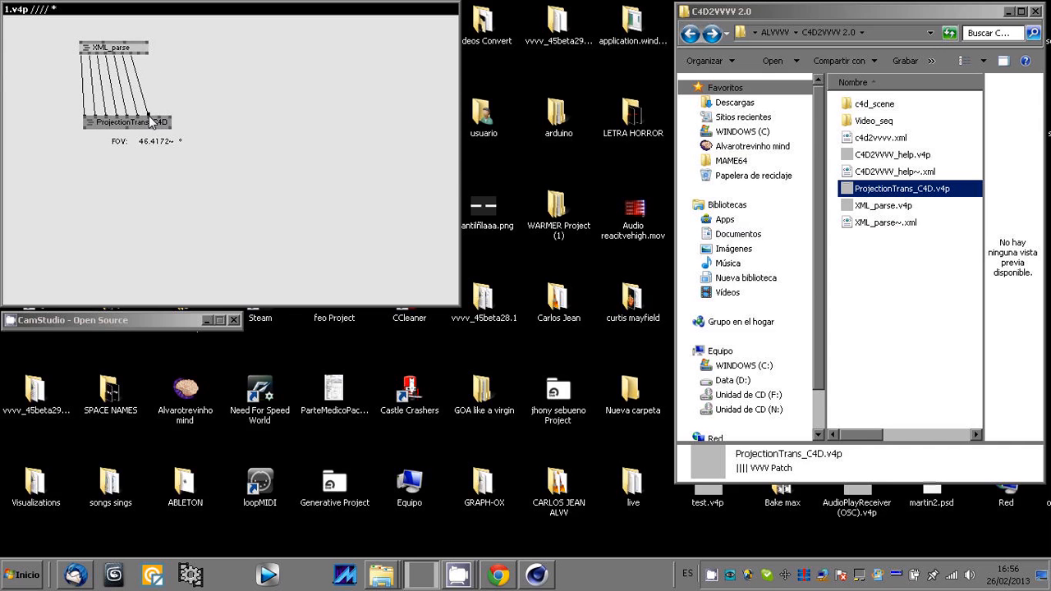
{"action": "left_click", "coordinate": [146, 52]}
{"action": "left_click", "coordinate": [158, 117]}
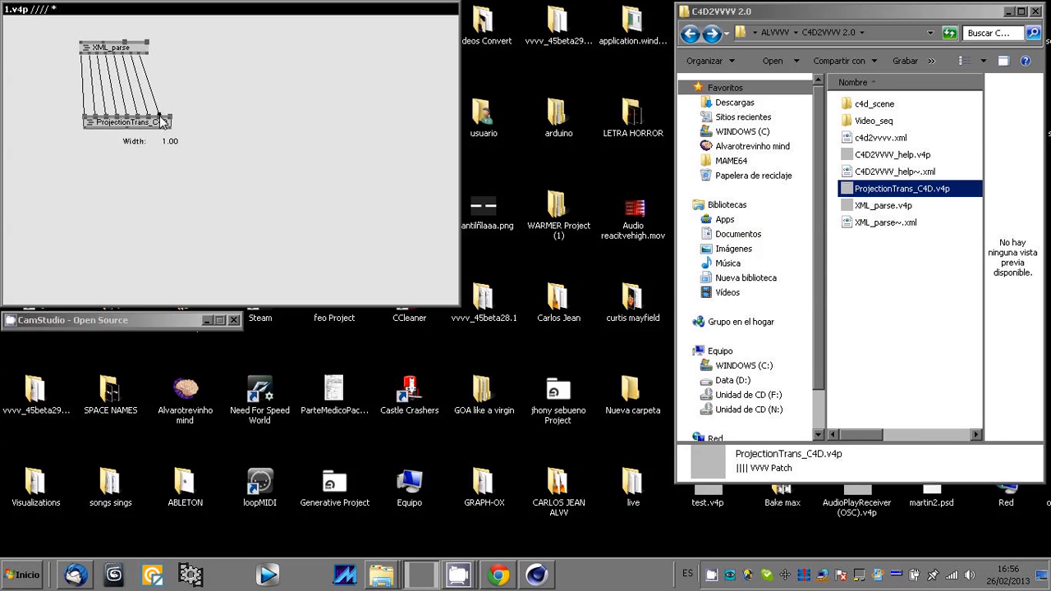
{"action": "left_click", "coordinate": [146, 53]}
{"action": "left_click", "coordinate": [170, 118]}
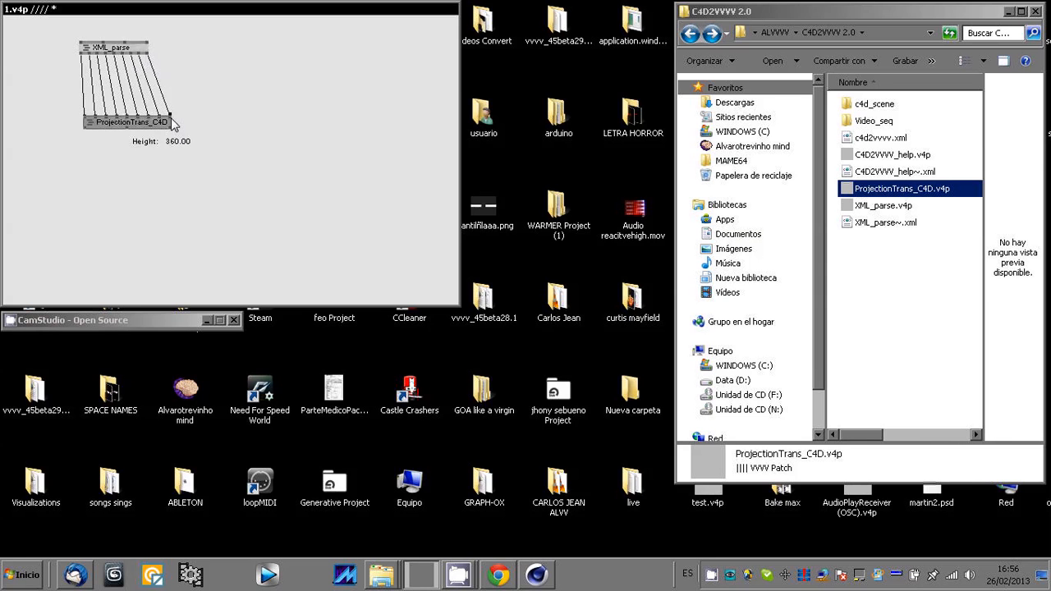
- Move the XML_parse and ProjectionTrans_C4D nodes closely together into the upper right area of the patch
{"action": "left_click_drag", "start_coordinate": [139, 48], "coordinate": [275, 46]}
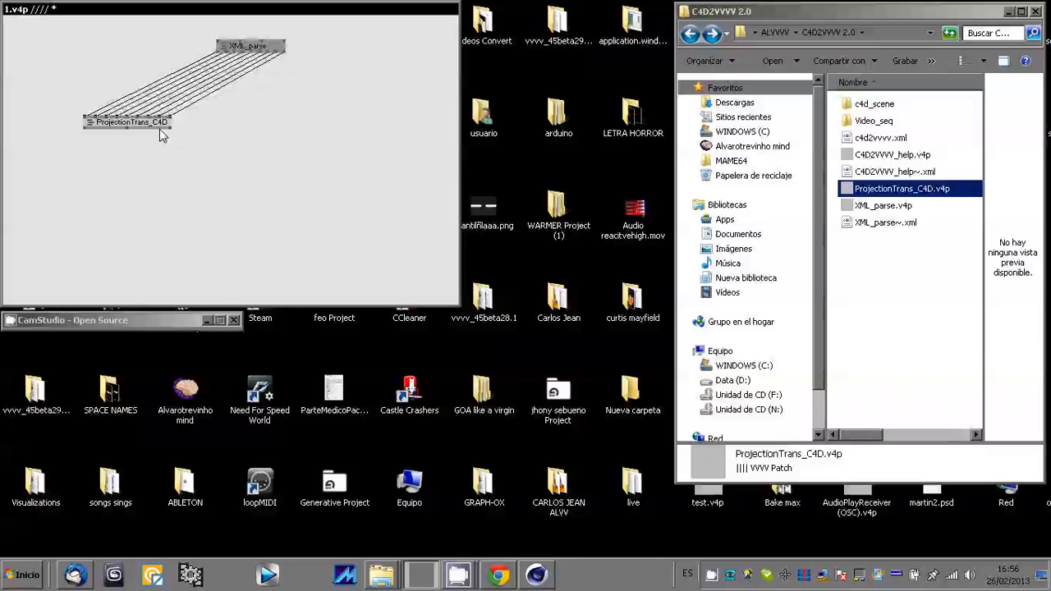
{"action": "left_click_drag", "start_coordinate": [160, 134], "coordinate": [280, 130]}
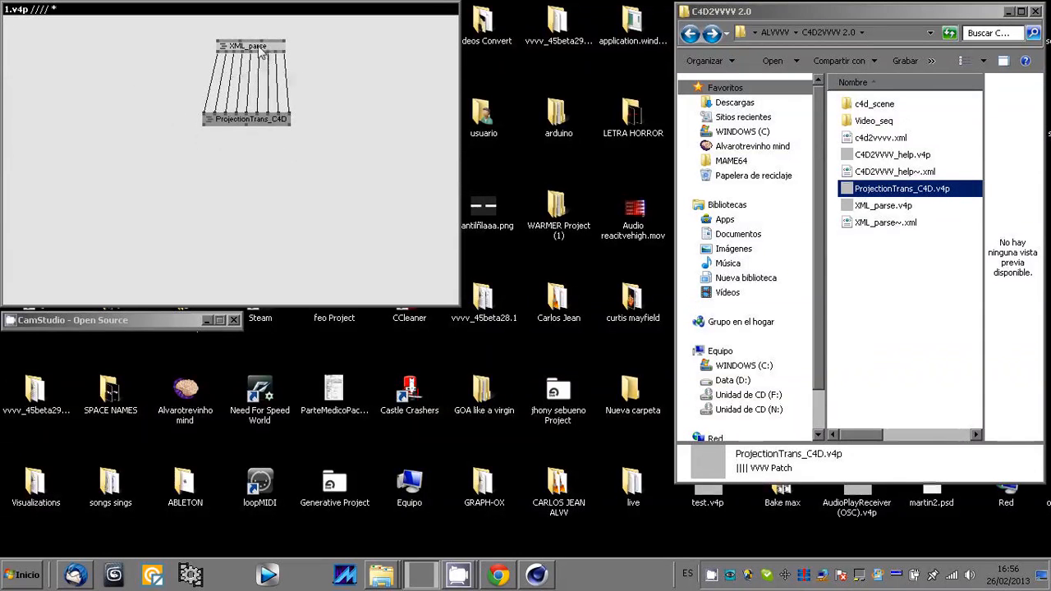
{"action": "left_click_drag", "start_coordinate": [261, 52], "coordinate": [340, 54]}
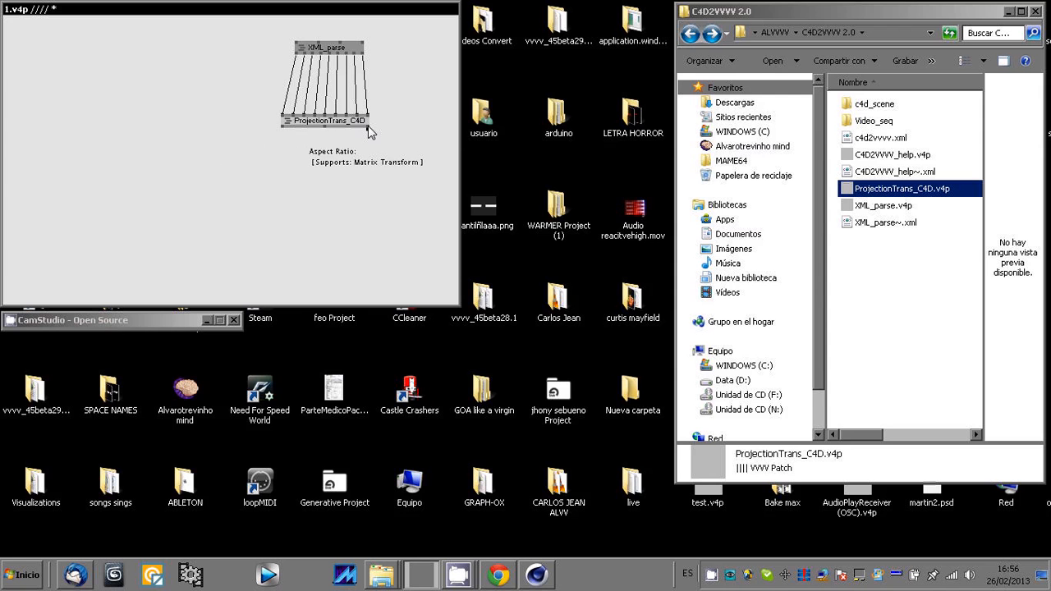
{"action": "left_click_drag", "start_coordinate": [335, 121], "coordinate": [348, 123]}
{"action": "mouse_move", "coordinate": [364, 123]}
{"action": "left_mouse_down"}
{"action": "mouse_move", "coordinate": [159, 123]}
{"action": "mouse_move", "coordinate": [307, 154]}
{"action": "mouse_move", "coordinate": [383, 129]}
{"action": "mouse_move", "coordinate": [347, 130]}
{"action": "left_mouse_up"}
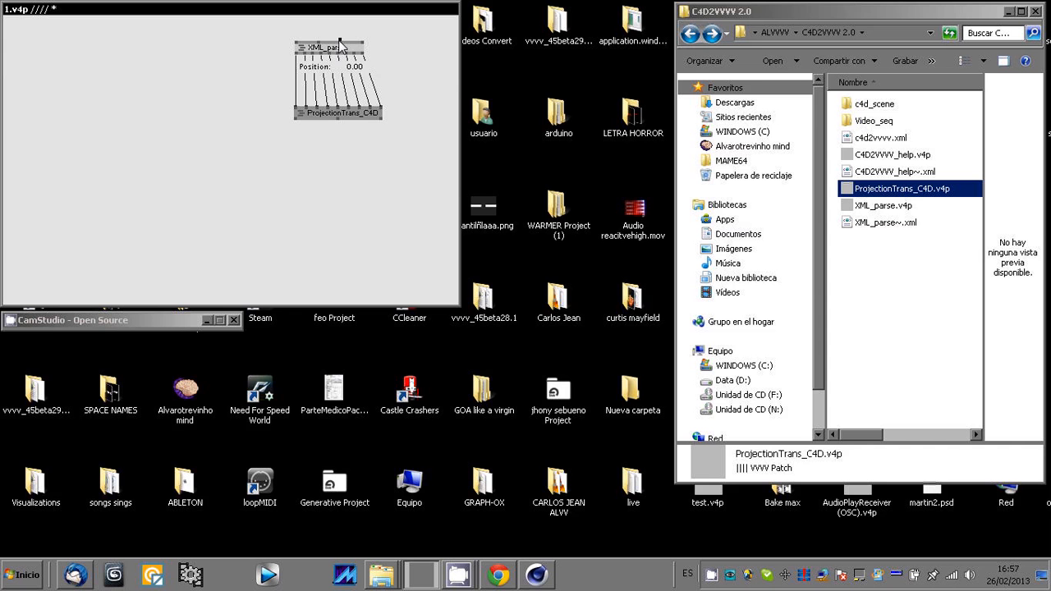
{"action": "left_click_drag", "start_coordinate": [334, 49], "coordinate": [335, 75]}
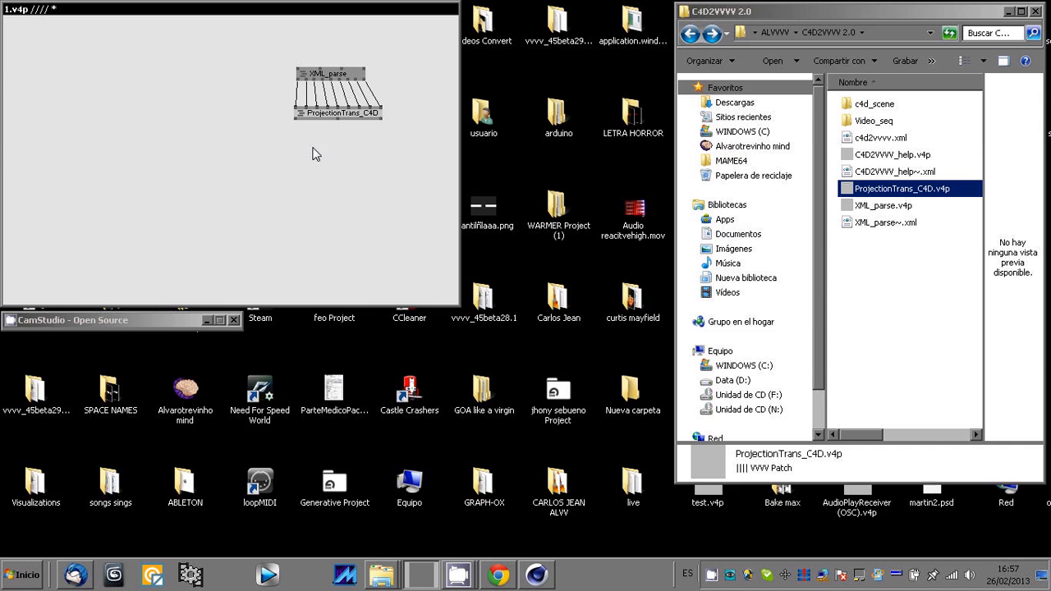
- Add a Renderer (EX9) node below ProjectionTrans_C4D and place its DirectX Renderer window beside the patch
{"action": "double_click", "coordinate": [272, 232]}
{"action": "type", "text": "Render"}
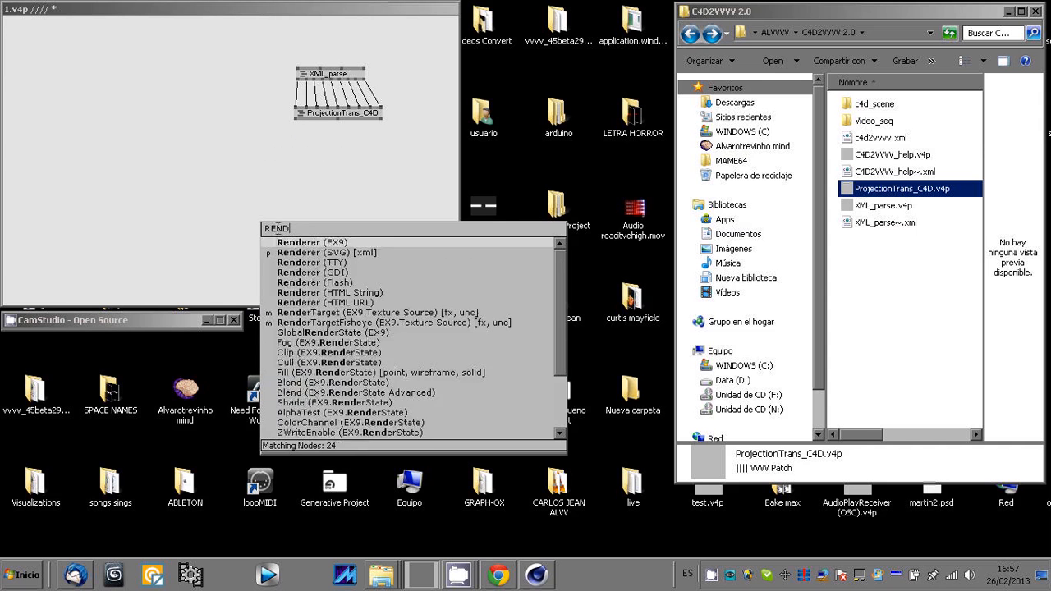
{"action": "key", "text": "Return"}
{"action": "left_click_drag", "start_coordinate": [346, 250], "coordinate": [533, 27]}
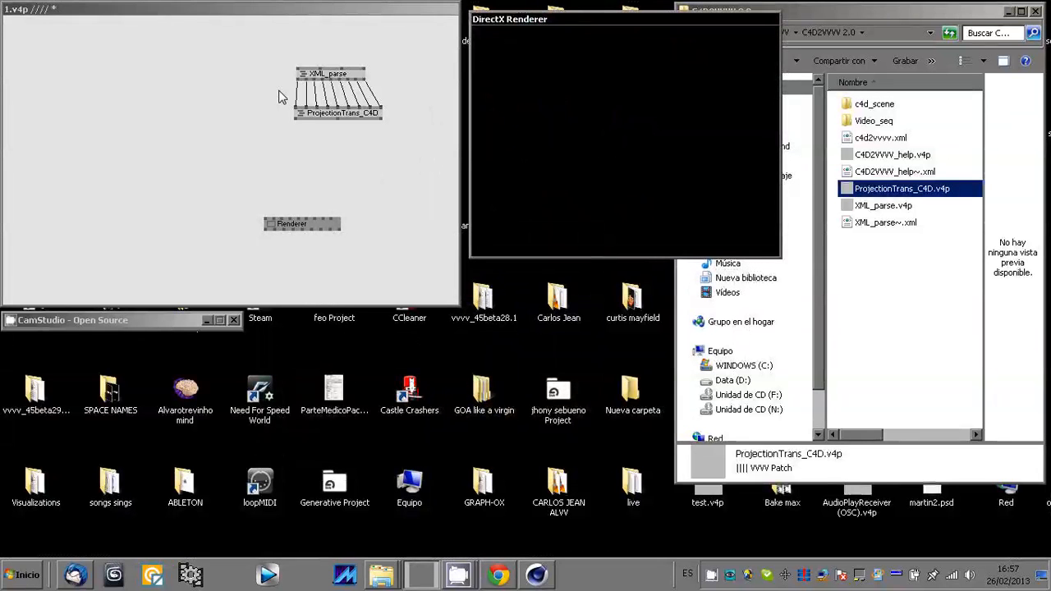
- Connect the View, Projection and Aspect Ratio outputs of ProjectionTrans_C4D to the Renderer and move the Renderer node lower
{"action": "left_click", "coordinate": [297, 117]}
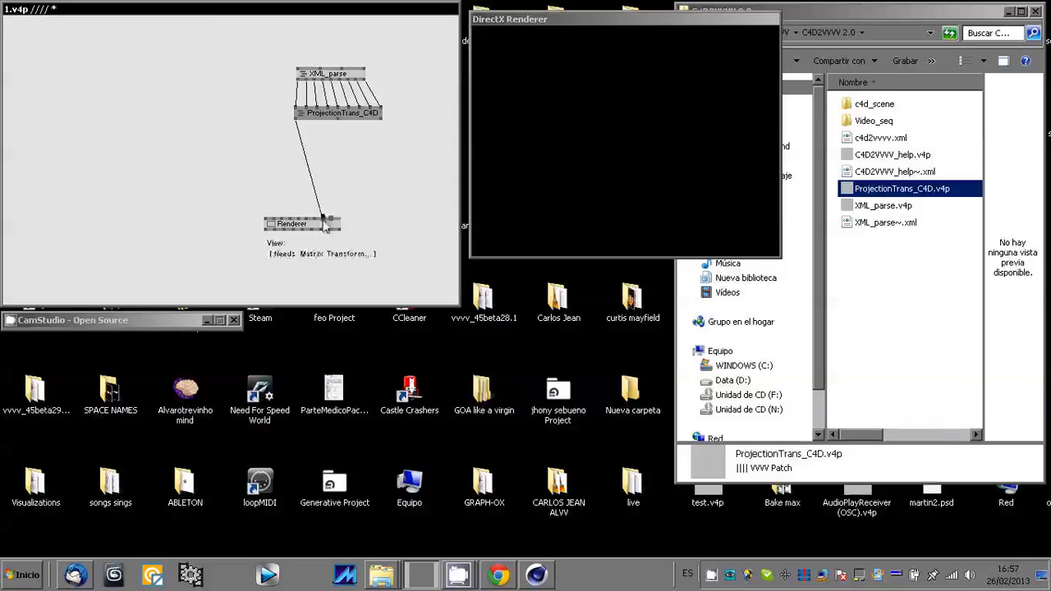
{"action": "left_click", "coordinate": [323, 218]}
{"action": "left_click", "coordinate": [337, 118]}
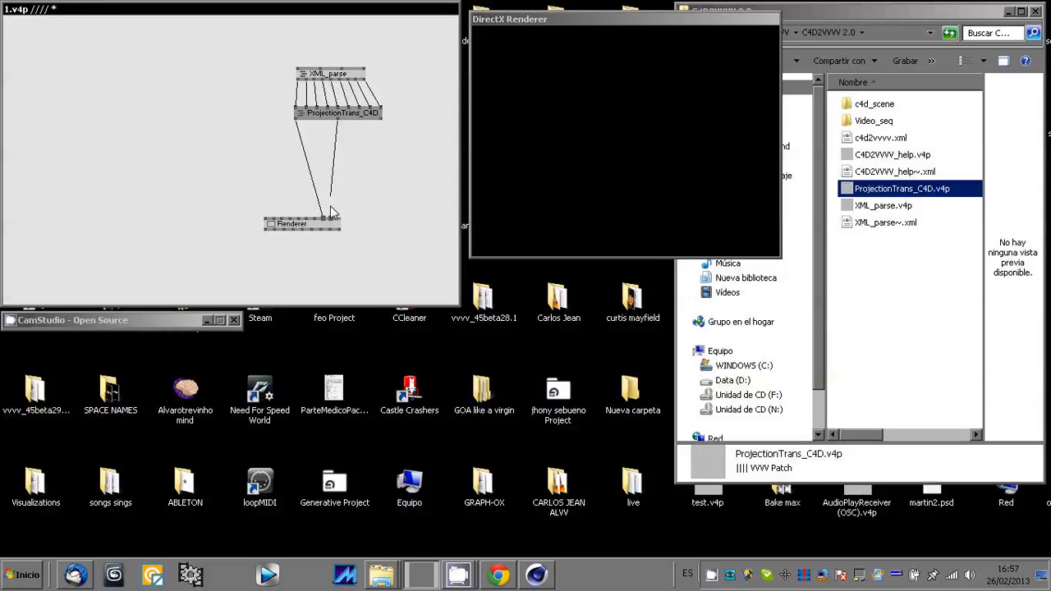
{"action": "left_click", "coordinate": [332, 218]}
{"action": "left_click", "coordinate": [380, 117]}
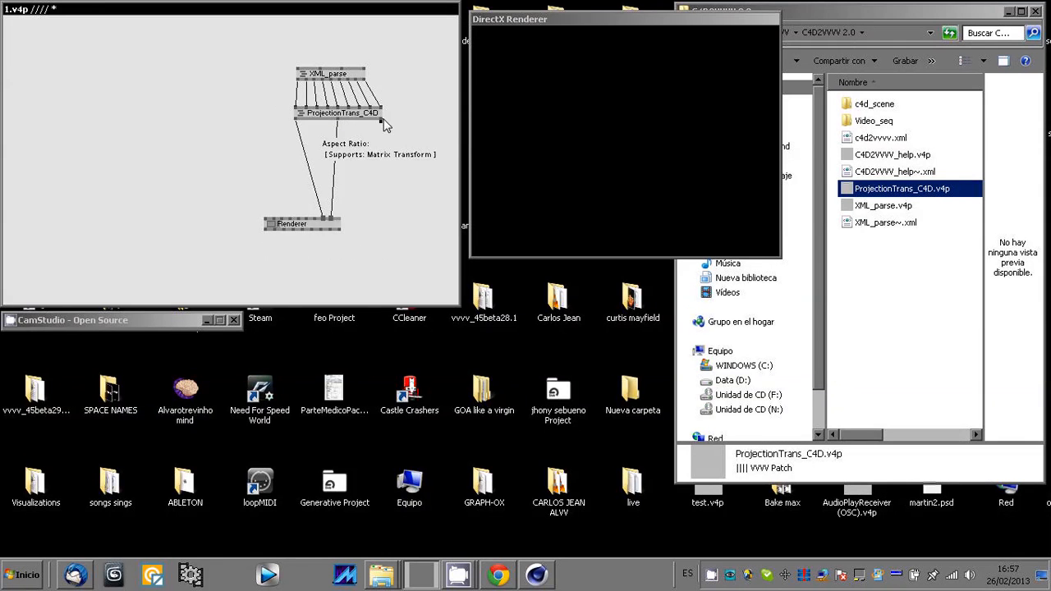
{"action": "left_click", "coordinate": [339, 220]}
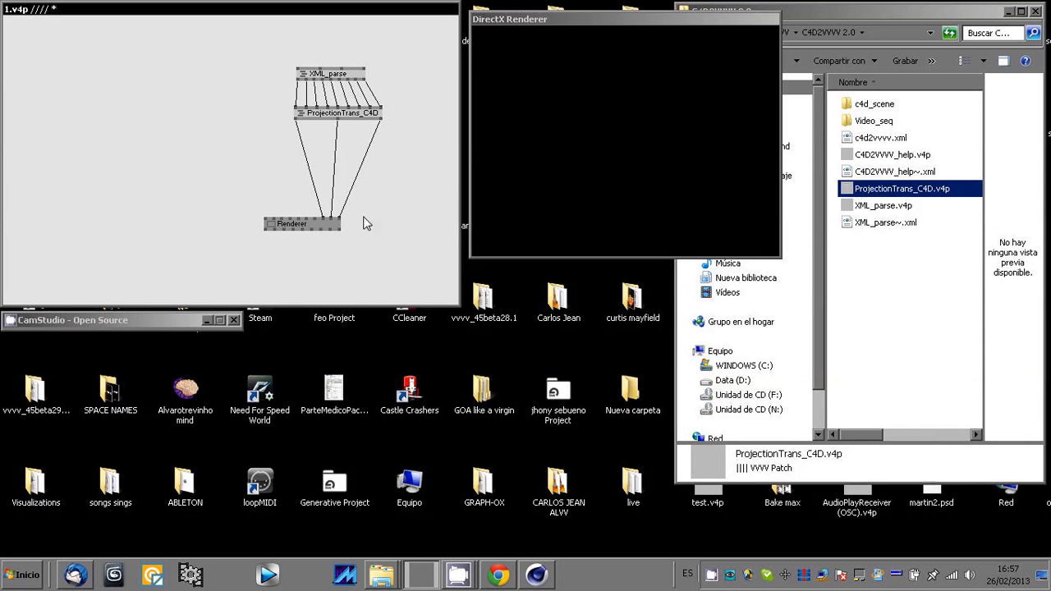
{"action": "left_click_drag", "start_coordinate": [306, 223], "coordinate": [276, 273]}
- Add a PhongPoint (EX9.Effect) node above the Renderer and connect its output to the Renderer's first input
{"action": "double_click", "coordinate": [200, 186]}
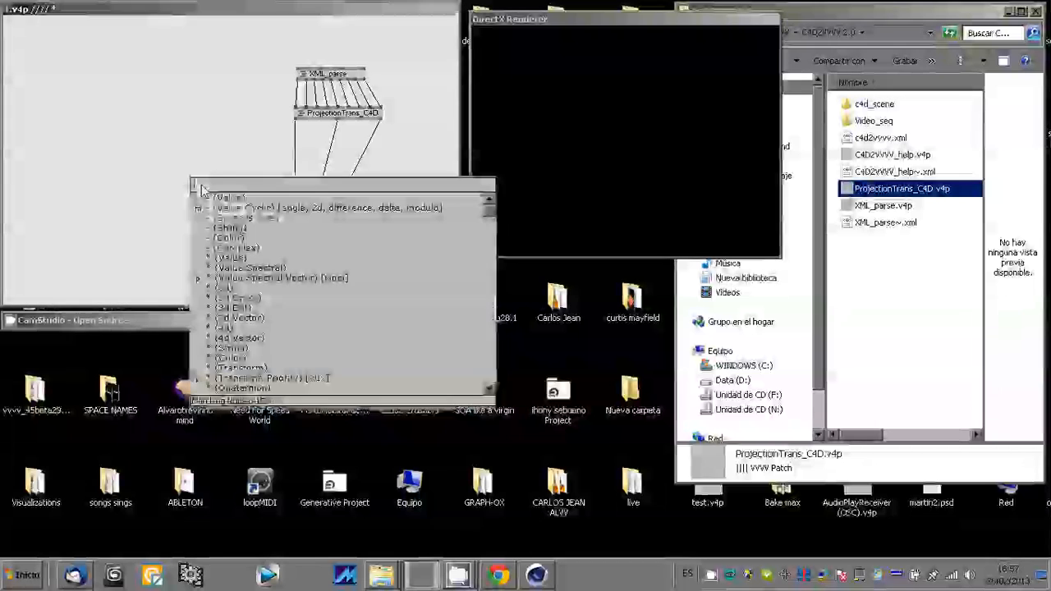
{"action": "type", "text": "Phong"}
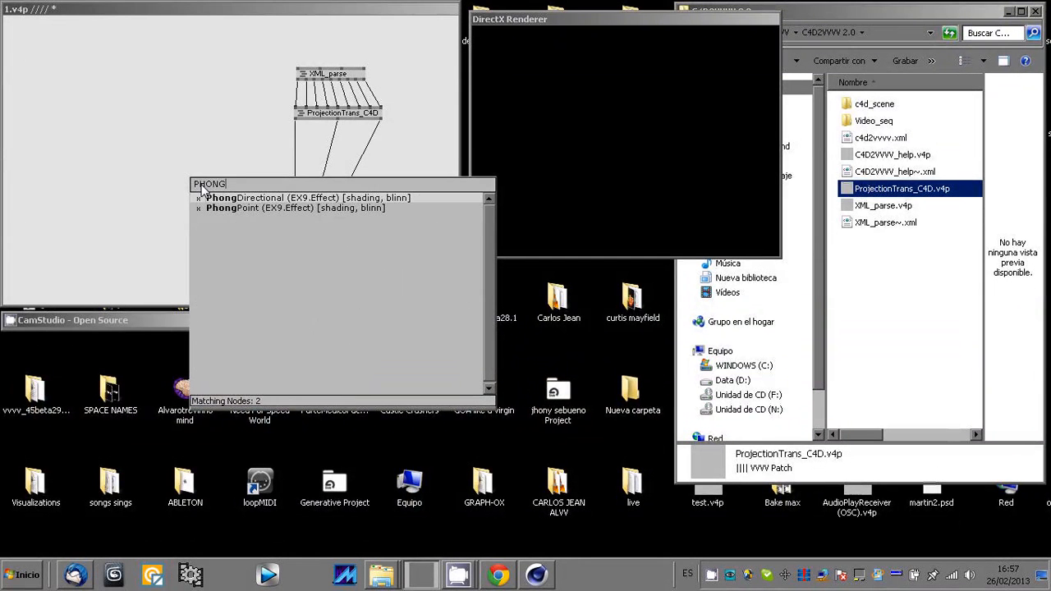
{"action": "left_click", "coordinate": [215, 210]}
{"action": "left_click", "coordinate": [196, 186]}
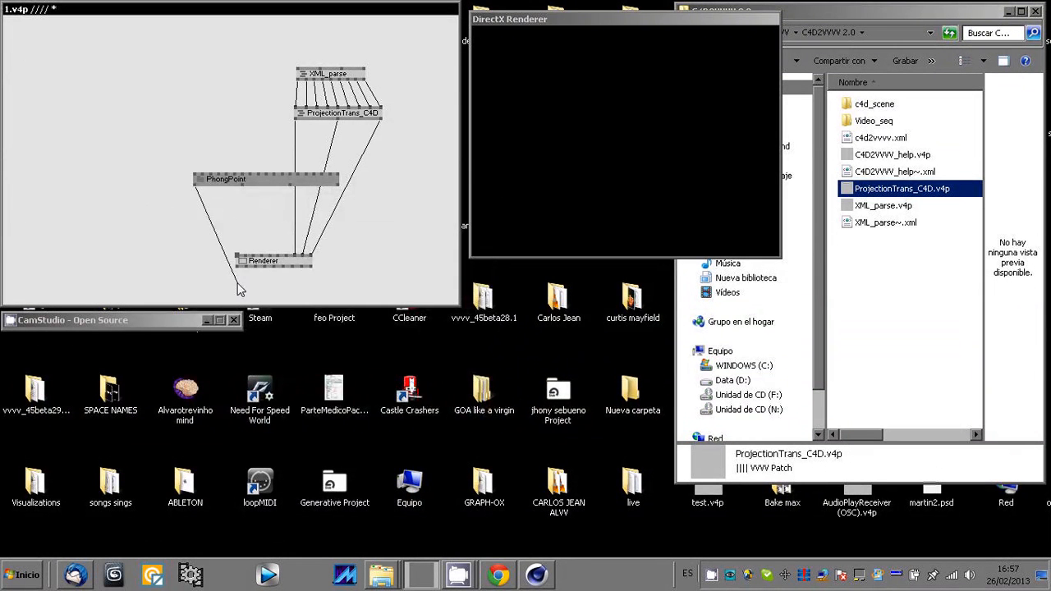
{"action": "left_click", "coordinate": [237, 255]}
- Add an XFile (EX9.Geometry Load) node above PhongPoint and connect it to PhongPoint's Mesh input
{"action": "double_click", "coordinate": [199, 148]}
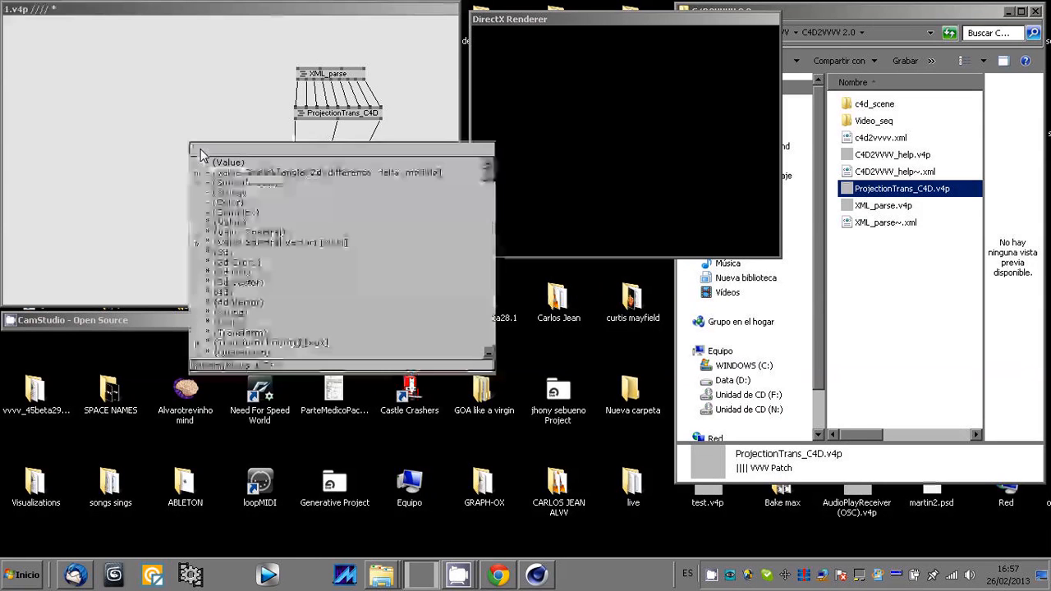
{"action": "type", "text": "XFile"}
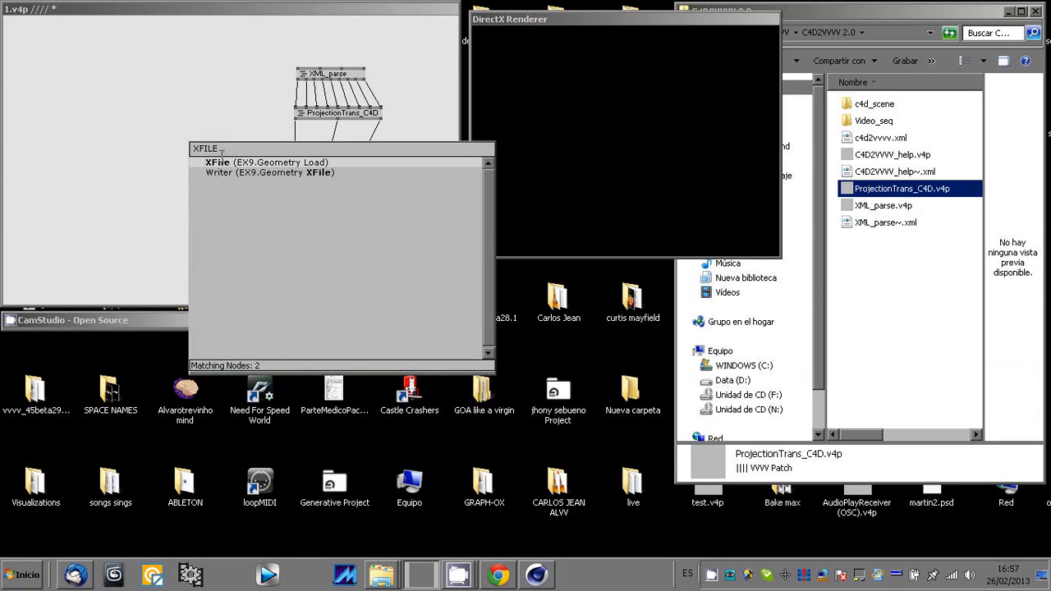
{"action": "left_click", "coordinate": [221, 163]}
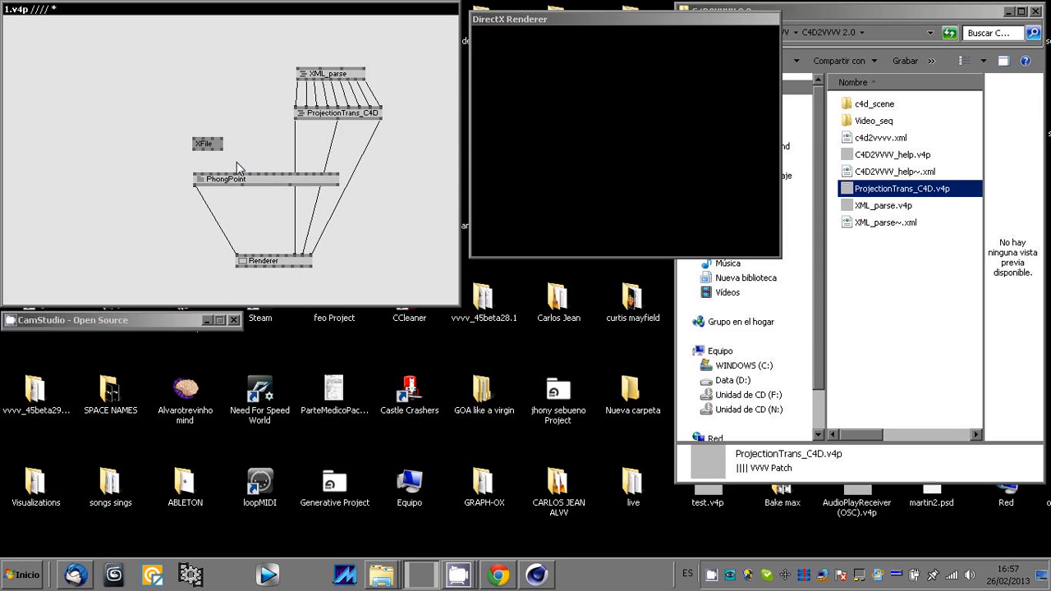
{"action": "left_click", "coordinate": [195, 149]}
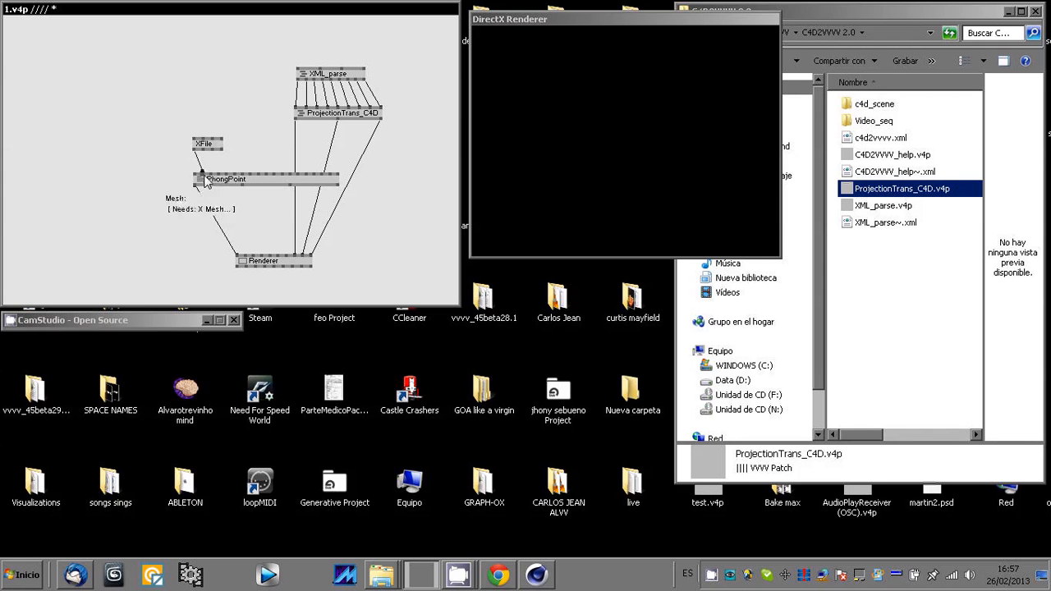
{"action": "left_click", "coordinate": [202, 175]}
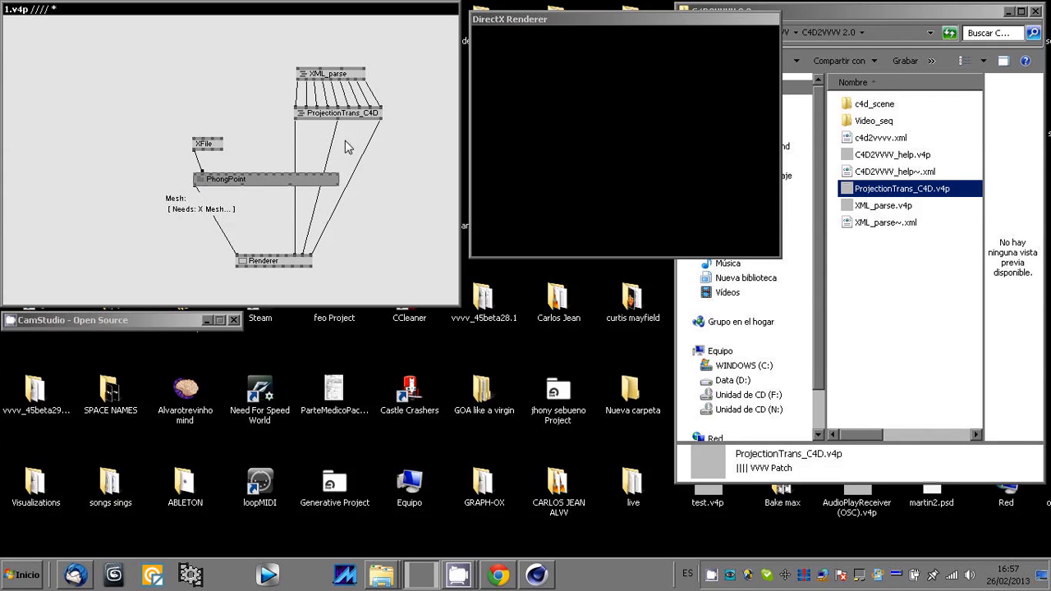
- Switch to Cinema 4D and export the scene as Direct 3D (*.x), overwriting c4d_test.x in c4d_scene with the scale at 1 meter
{"action": "left_click", "coordinate": [536, 575]}
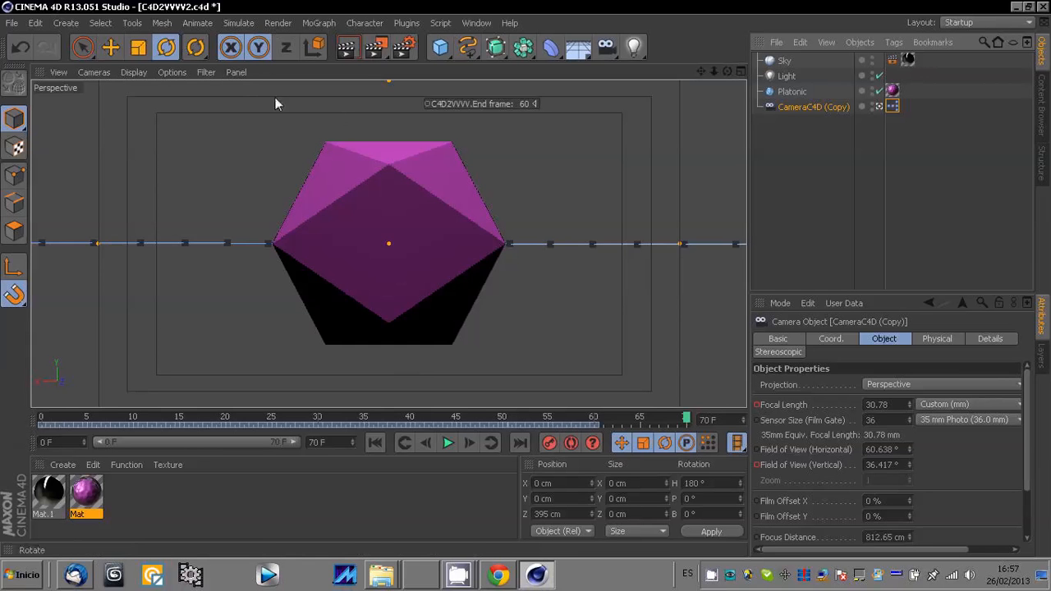
{"action": "left_click", "coordinate": [792, 91]}
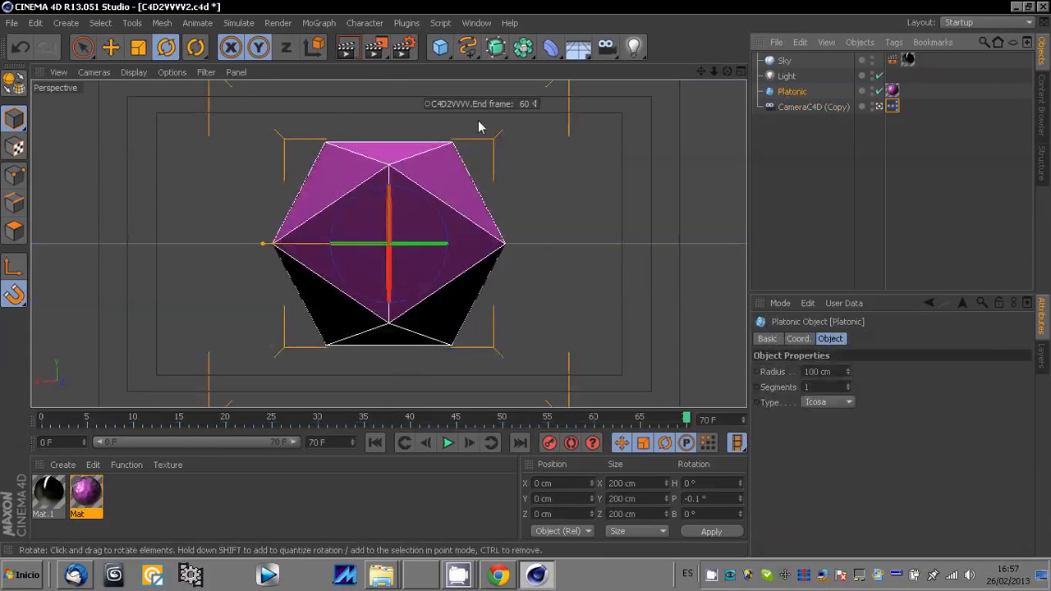
{"action": "left_click", "coordinate": [202, 160]}
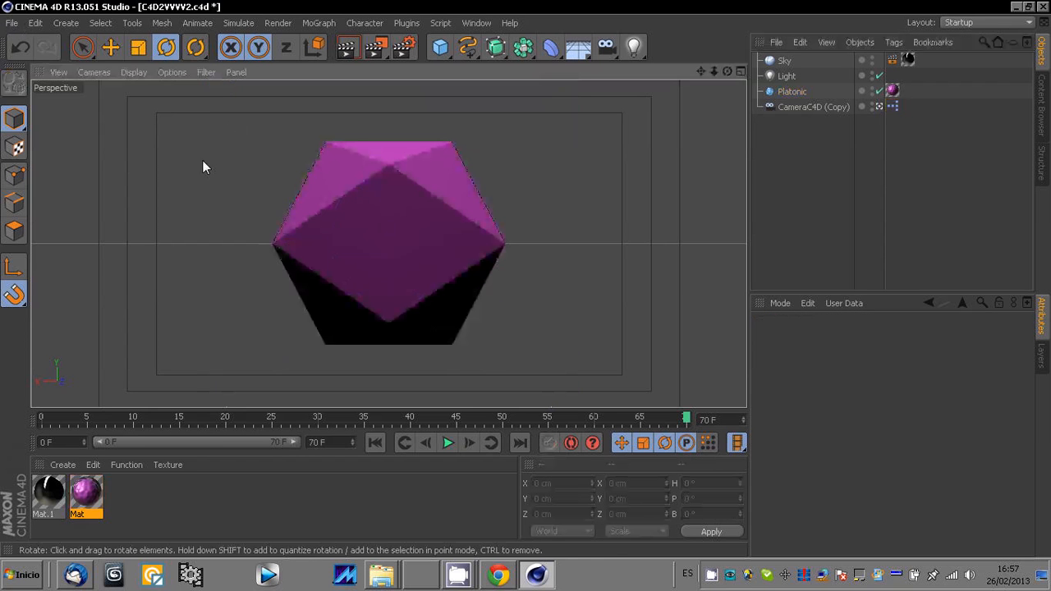
{"action": "left_click", "coordinate": [13, 23]}
{"action": "mouse_move", "coordinate": [71, 229]}
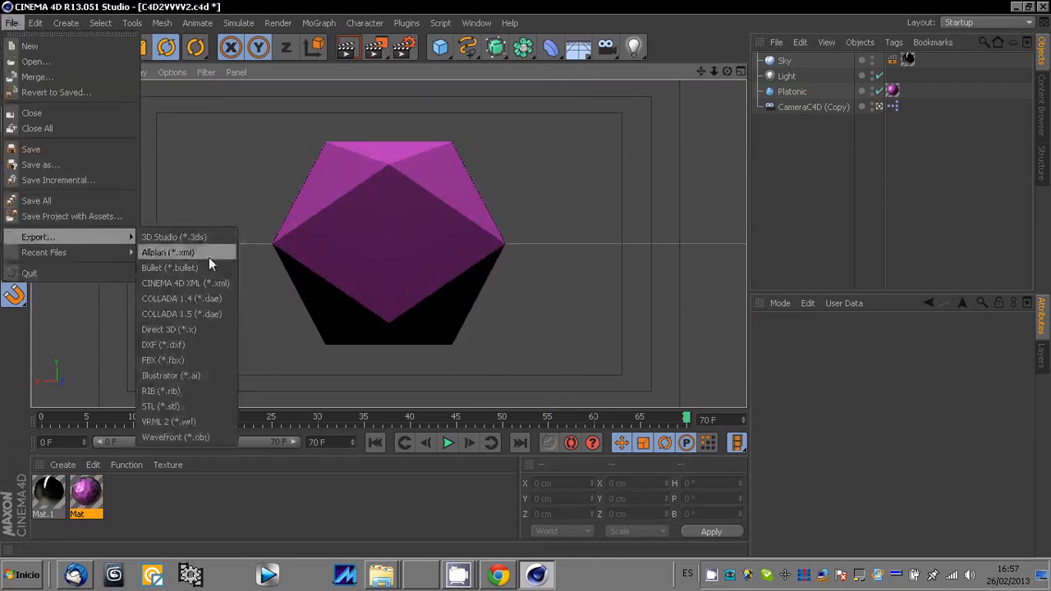
{"action": "left_click", "coordinate": [178, 329]}
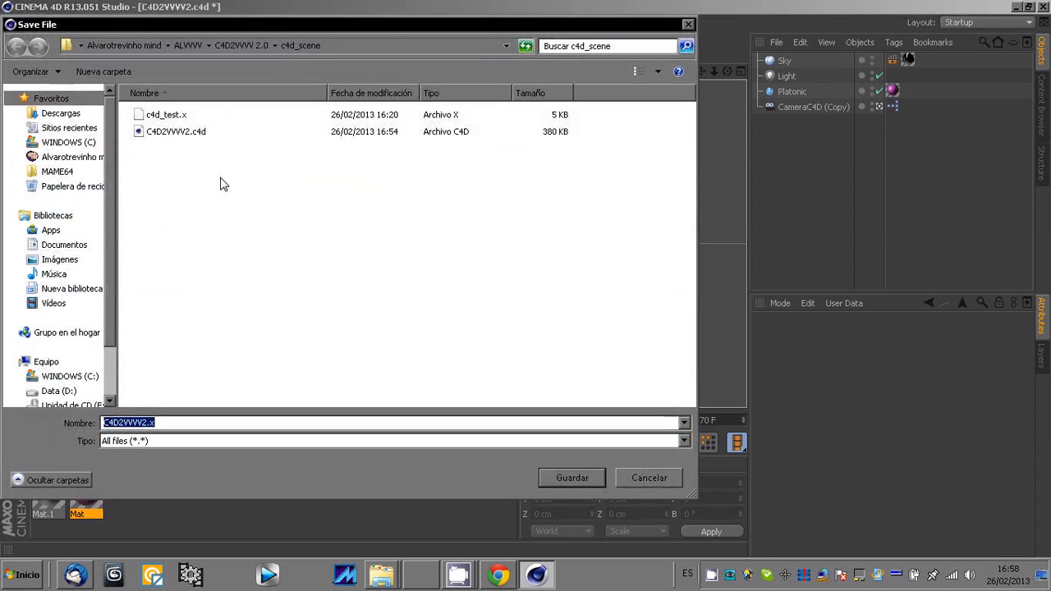
{"action": "left_click", "coordinate": [163, 119]}
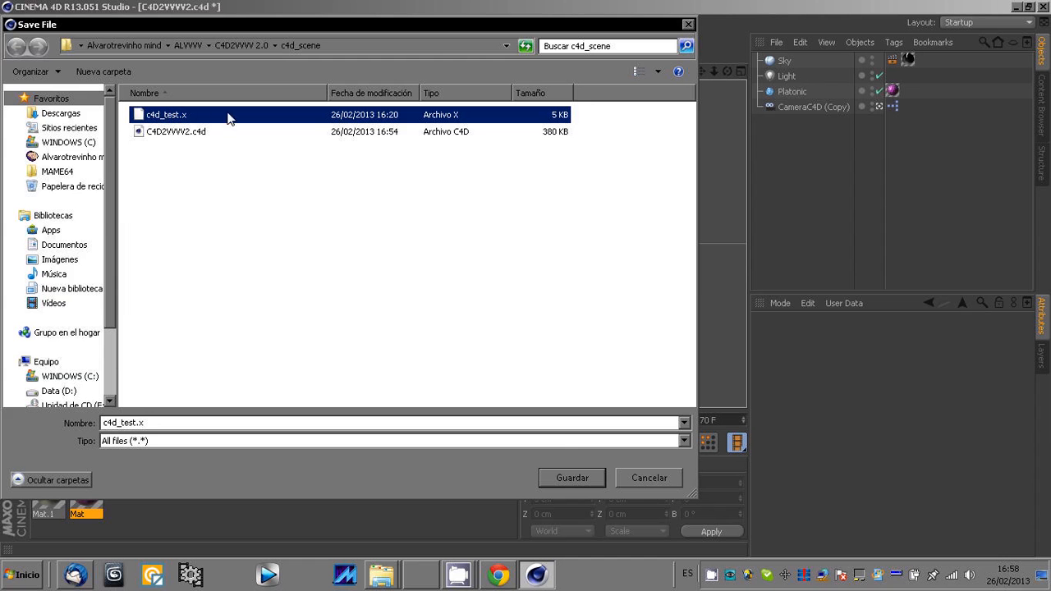
{"action": "left_click", "coordinate": [565, 479]}
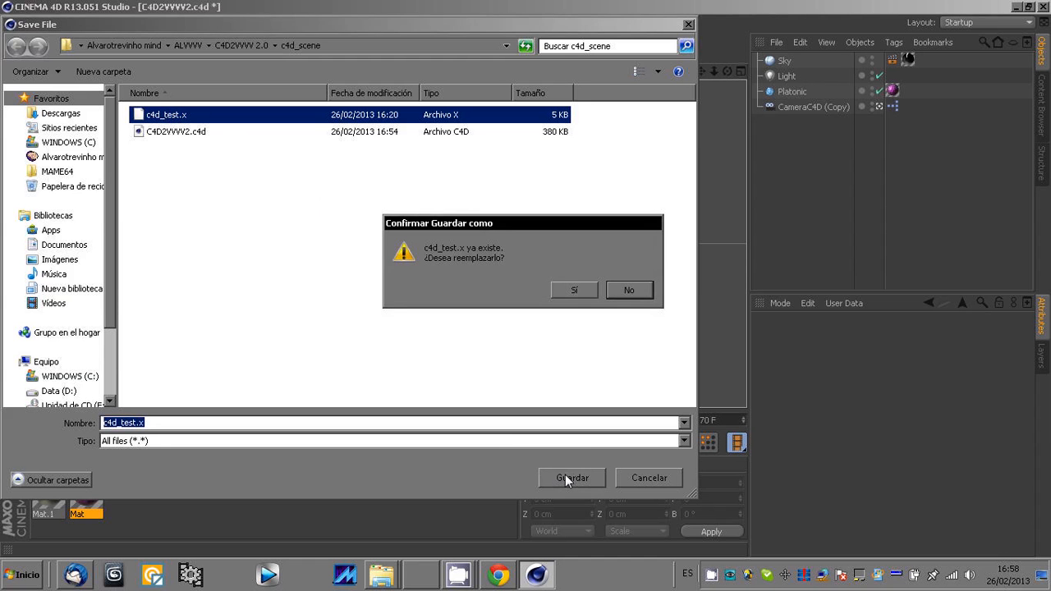
{"action": "left_click", "coordinate": [572, 290]}
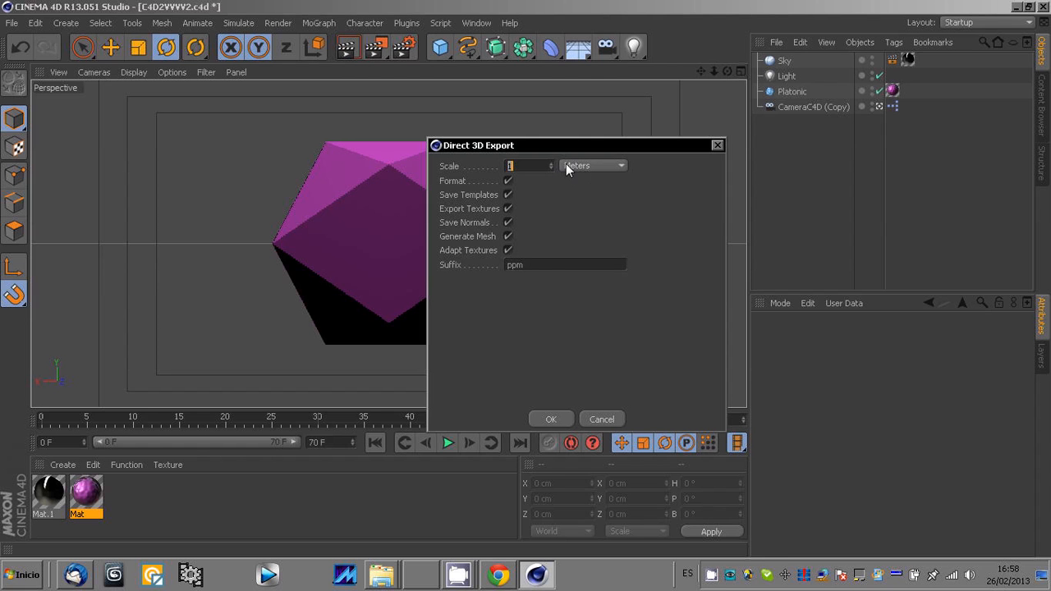
{"action": "left_click", "coordinate": [548, 420]}
- Return to the VVVV patch and load c4d_test.x from the c4d_scene folder into the XFile node
{"action": "left_click", "coordinate": [1017, 8]}
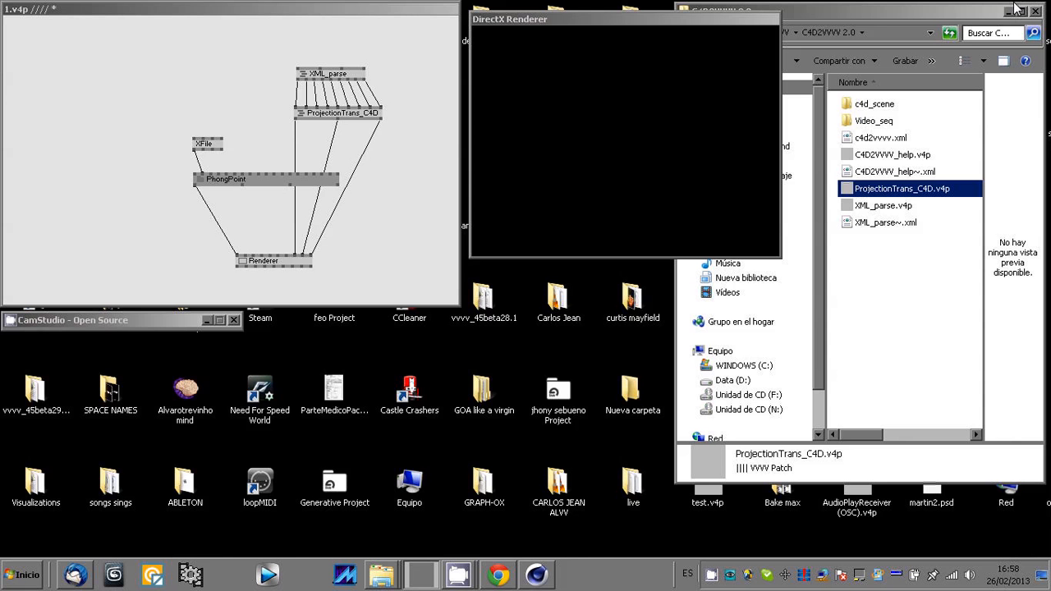
{"action": "right_click", "coordinate": [197, 145]}
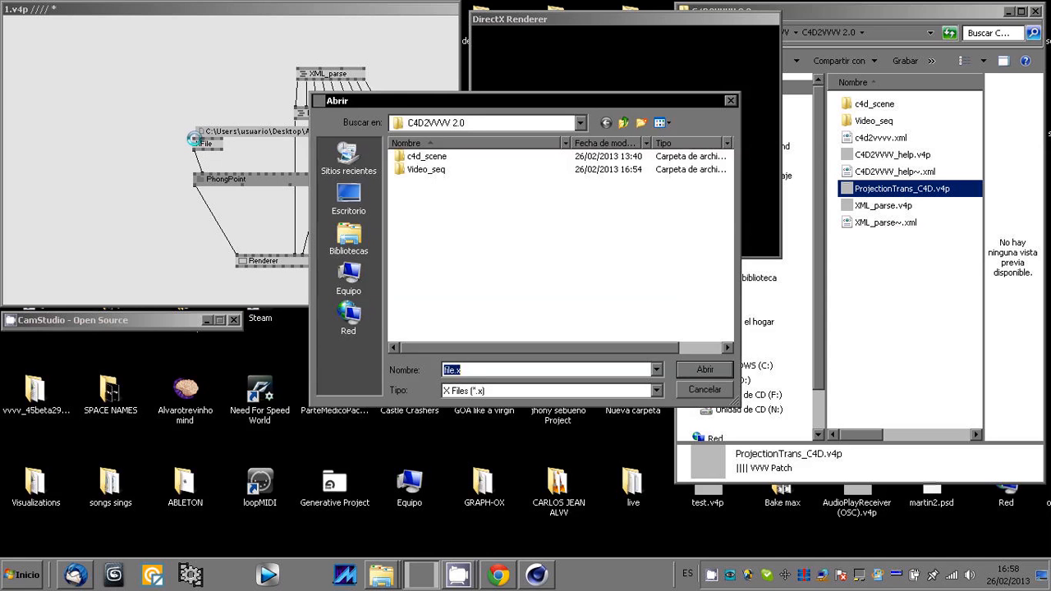
{"action": "double_click", "coordinate": [427, 156]}
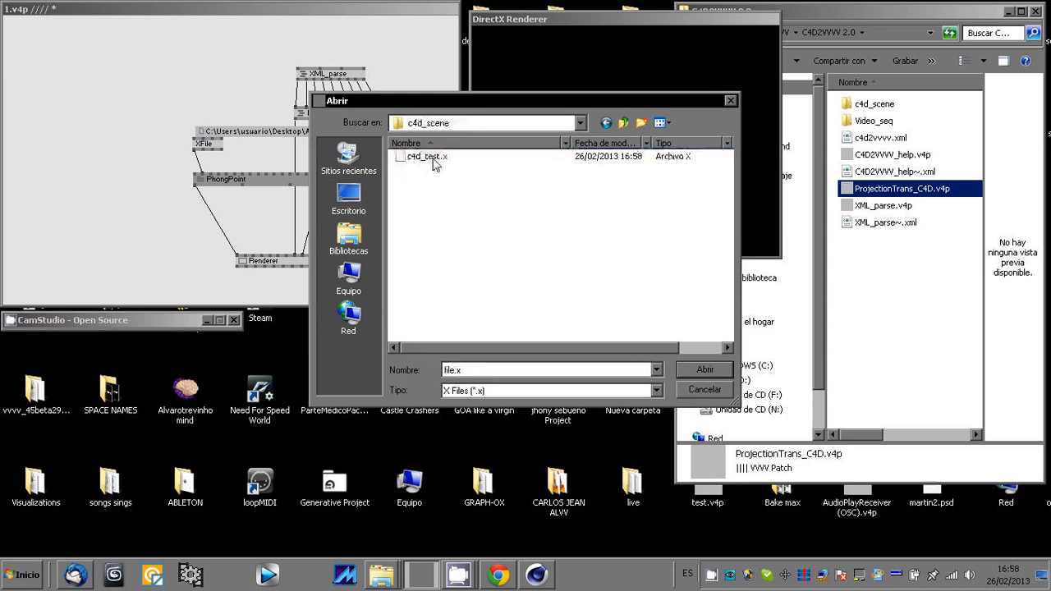
{"action": "double_click", "coordinate": [427, 157]}
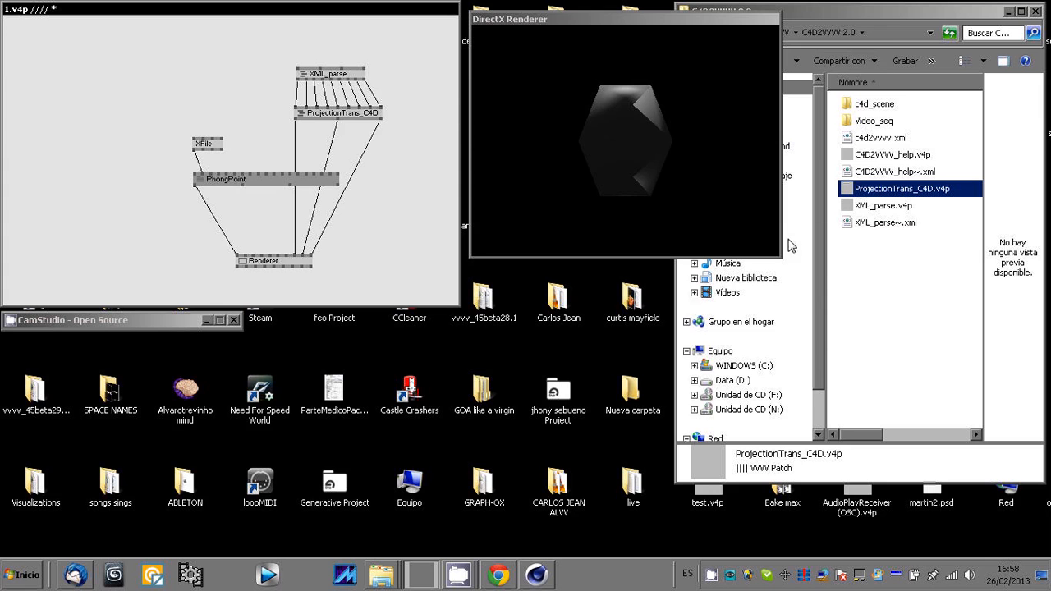
- Shrink the DirectX Renderer window and compare its view with the Cinema 4D scene rewound to frame 0
{"action": "left_click_drag", "start_coordinate": [781, 257], "coordinate": [725, 181]}
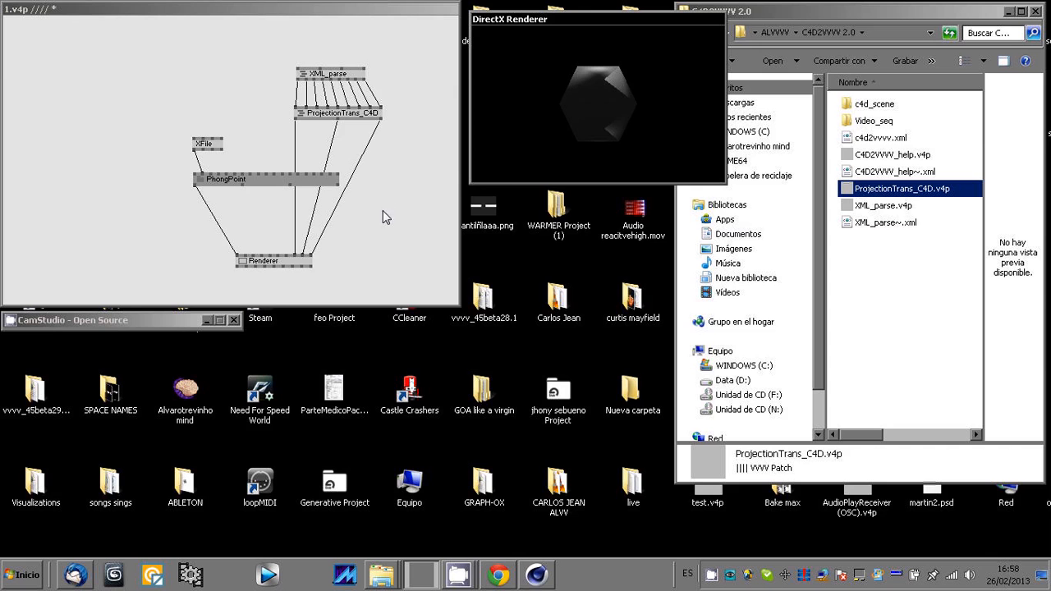
{"action": "left_click", "coordinate": [535, 575]}
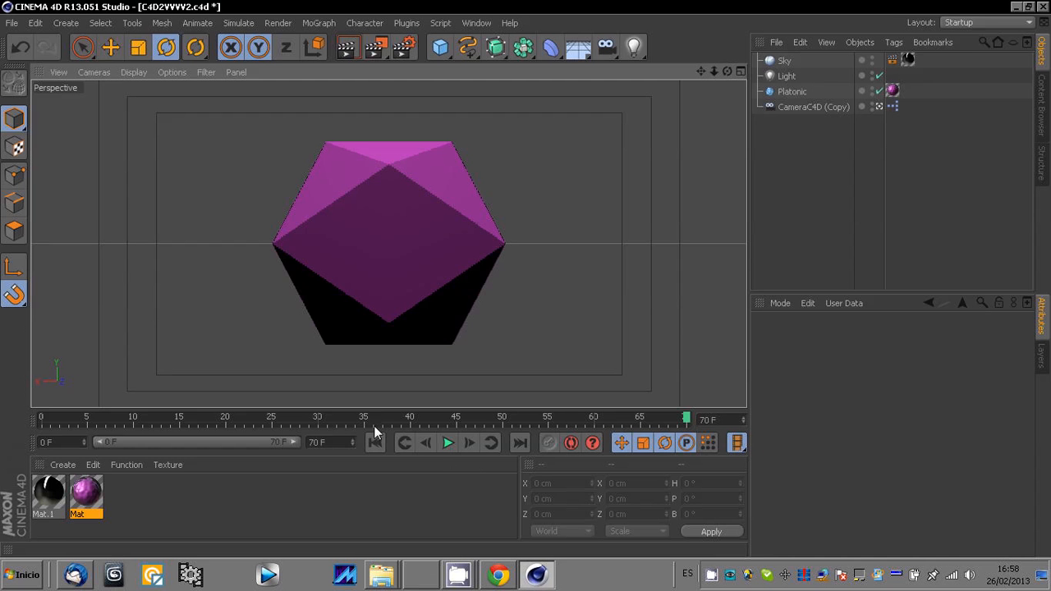
{"action": "left_click", "coordinate": [374, 443]}
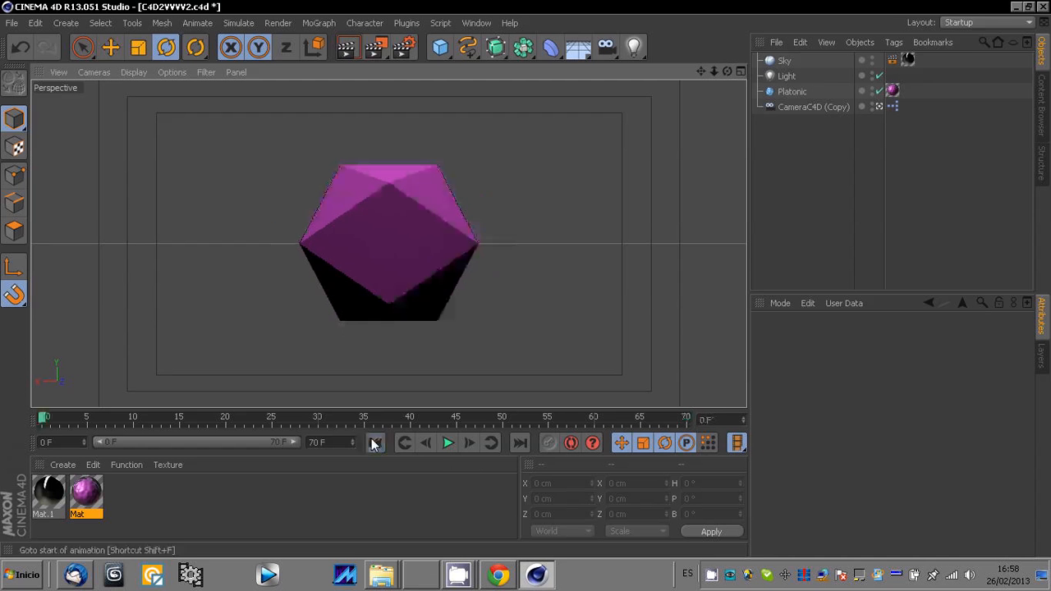
{"action": "left_click", "coordinate": [1015, 7]}
{"action": "left_click_drag", "start_coordinate": [729, 185], "coordinate": [711, 164]}
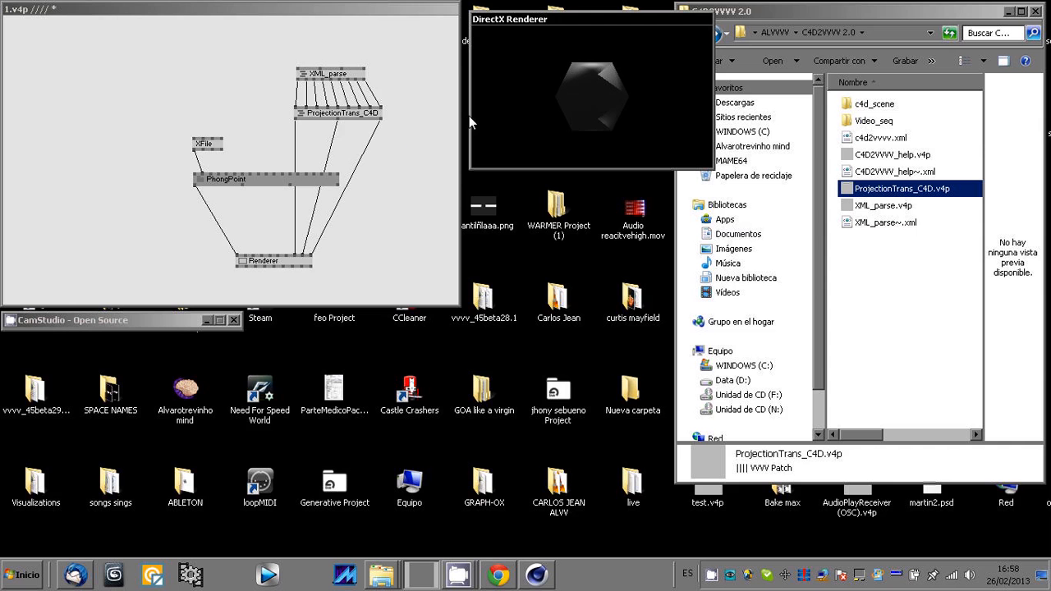
- Add a Fill node above XFile and connect its output to PhongPoint's first input
{"action": "double_click", "coordinate": [195, 119]}
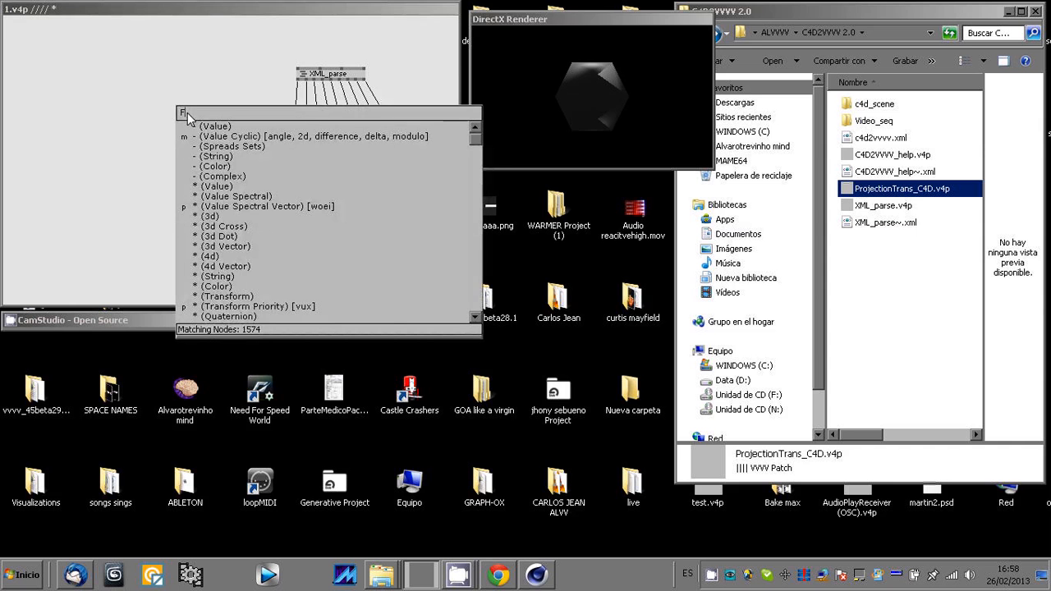
{"action": "type", "text": "fill"}
{"action": "left_click", "coordinate": [200, 130]}
{"action": "left_click", "coordinate": [182, 114]}
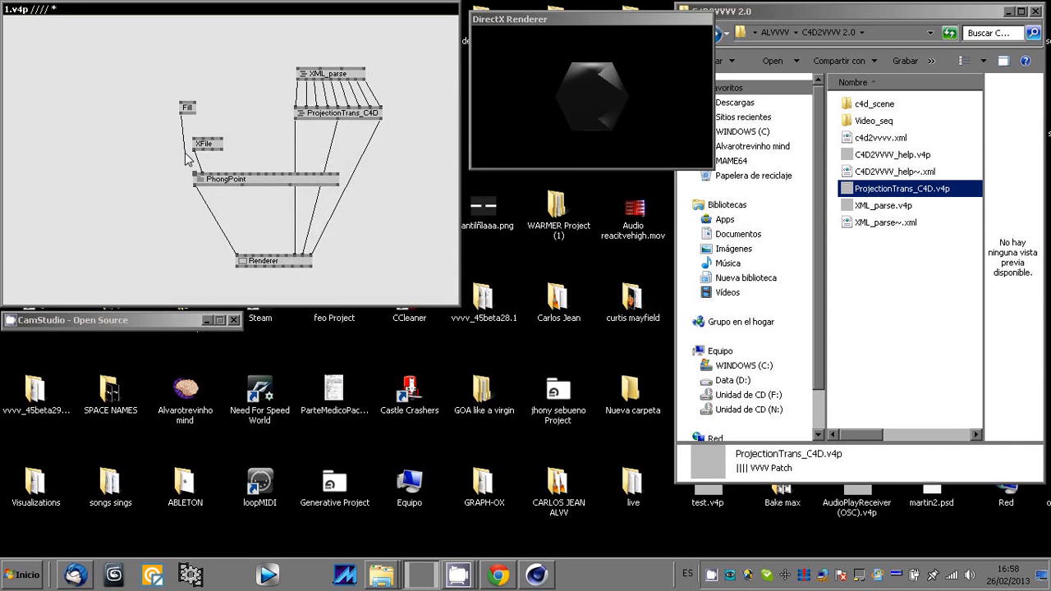
{"action": "left_click", "coordinate": [194, 174]}
- Set the Fill node's mode to WireFrame with Fill and XFile spaced apart, and brighten PhongPoint's lighting color to white
{"action": "right_click", "coordinate": [193, 104]}
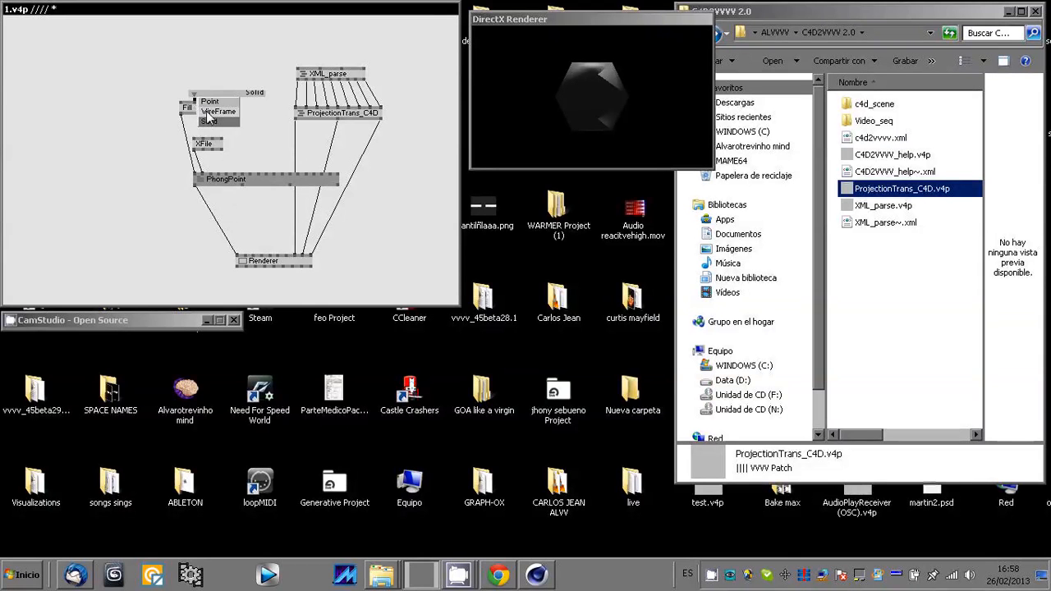
{"action": "left_click", "coordinate": [208, 114]}
{"action": "left_click_drag", "start_coordinate": [190, 109], "coordinate": [215, 144]}
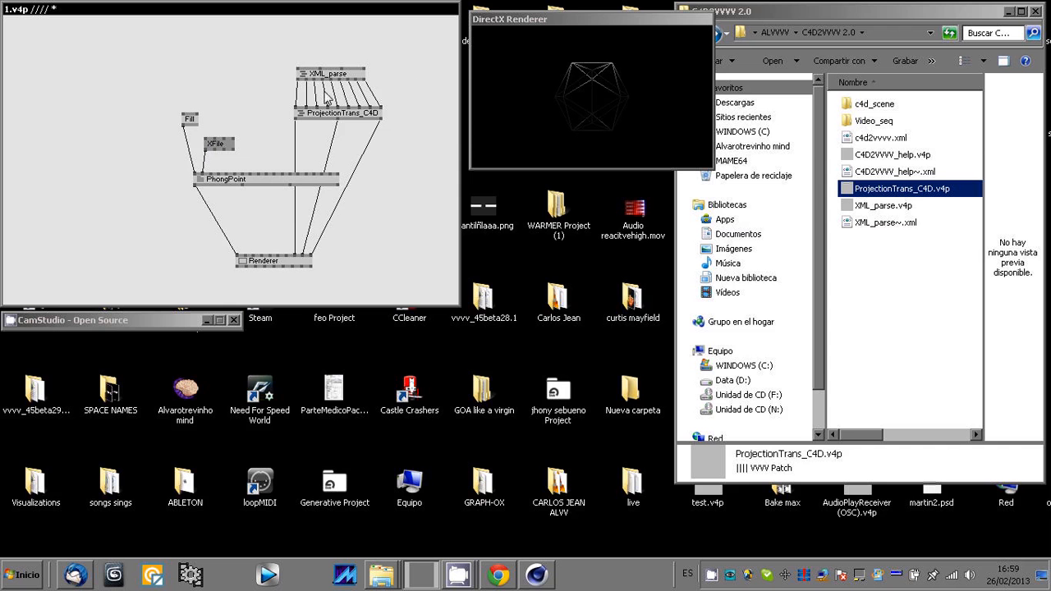
{"action": "right_click", "coordinate": [235, 172]}
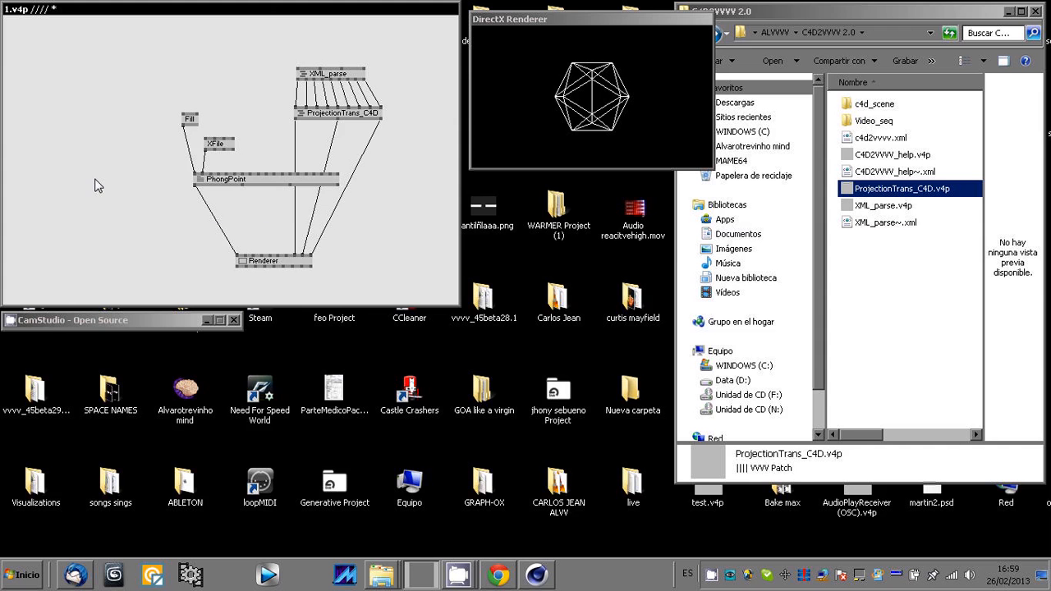
- Add a Player (EX9.Texture Timebased) node beside Fill and a Quad (DX9) node below it
{"action": "double_click", "coordinate": [48, 126]}
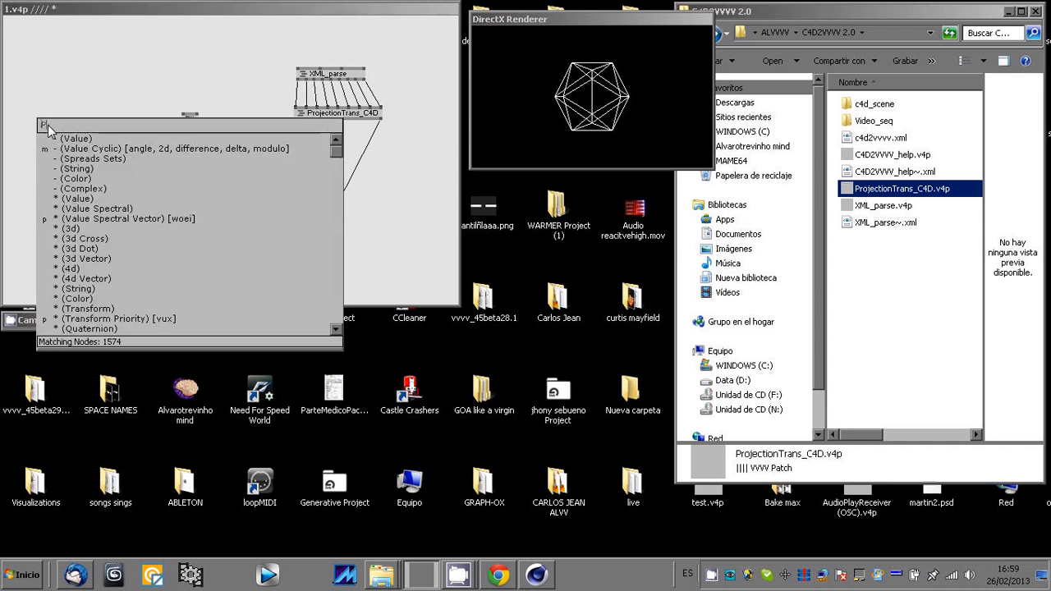
{"action": "type", "text": "PLAYER"}
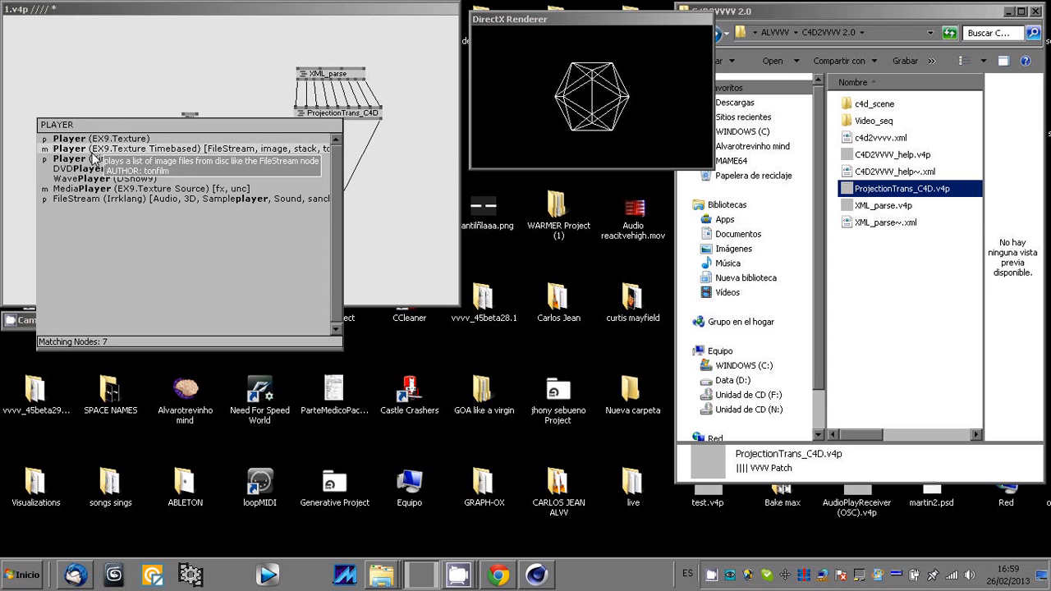
{"action": "left_click", "coordinate": [92, 152]}
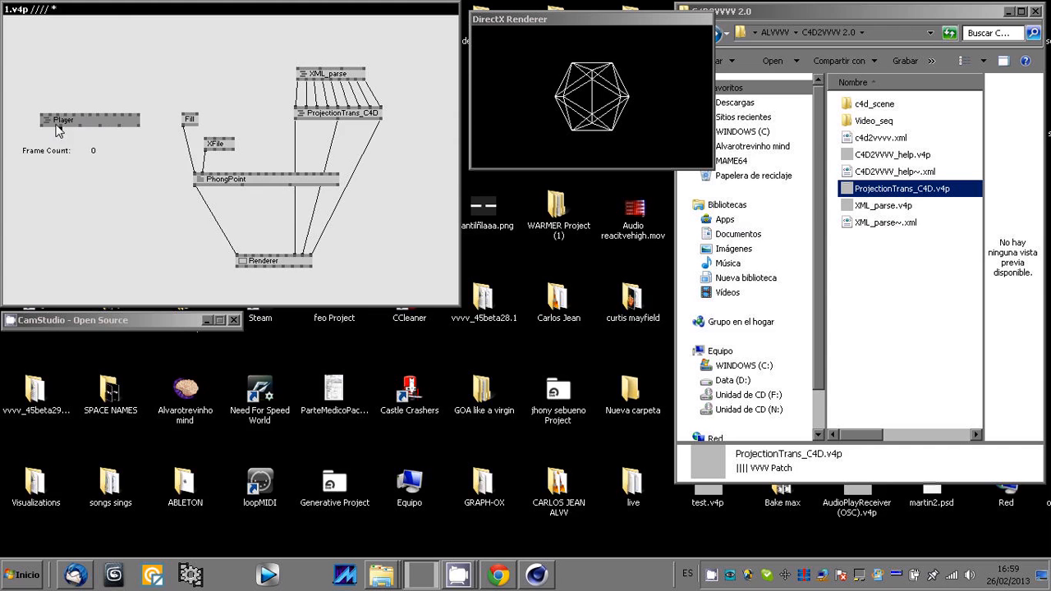
{"action": "left_click", "coordinate": [47, 172]}
{"action": "double_click", "coordinate": [47, 173]}
{"action": "type", "text": "quad"}
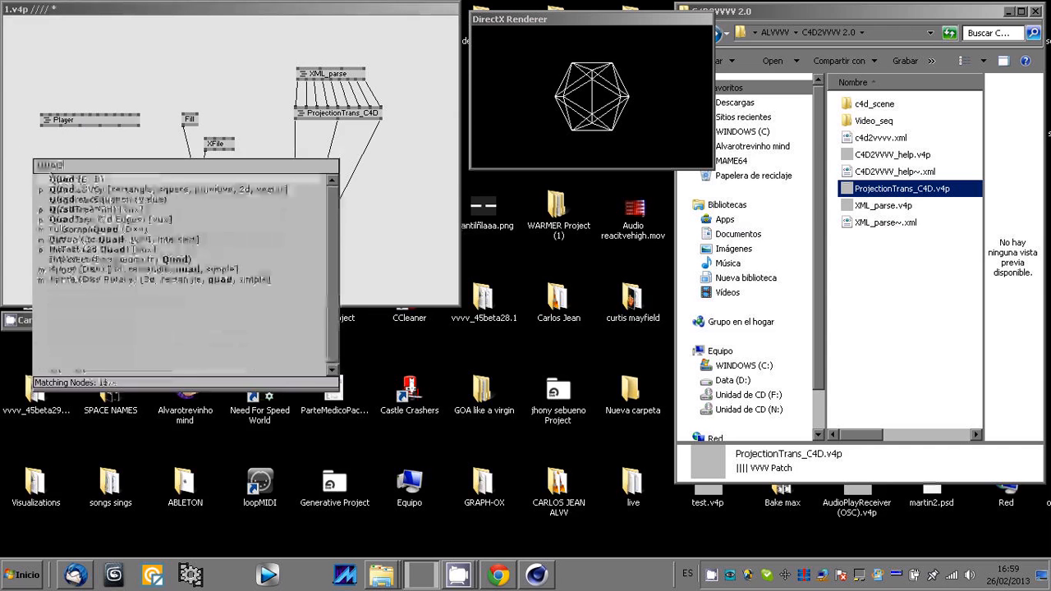
{"action": "left_click", "coordinate": [69, 181]}
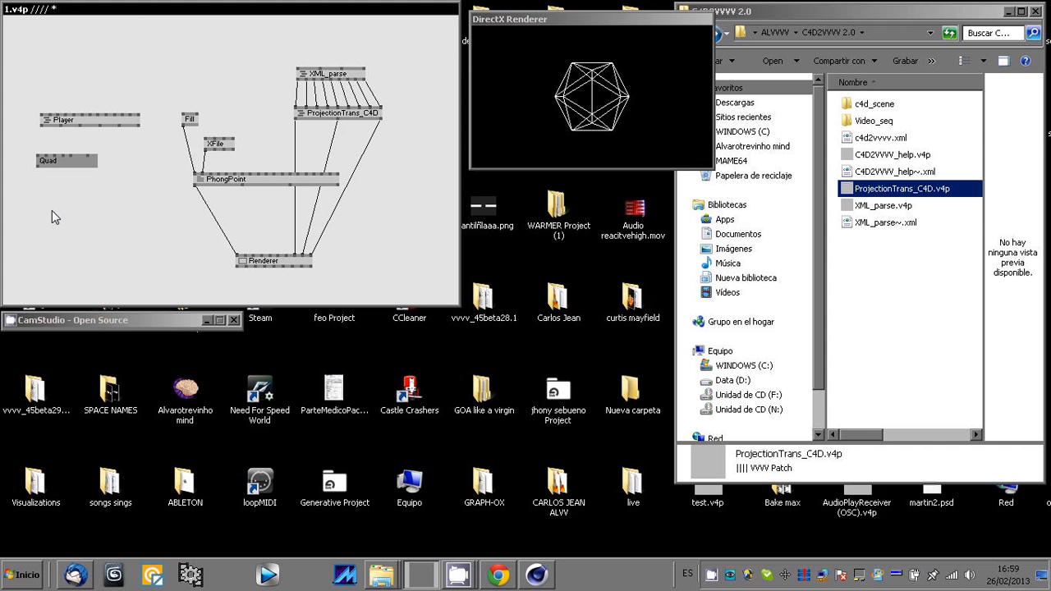
- Add a Group node between Quad and Renderer and connect PhongPoint's output to Group's second input
{"action": "double_click", "coordinate": [128, 233]}
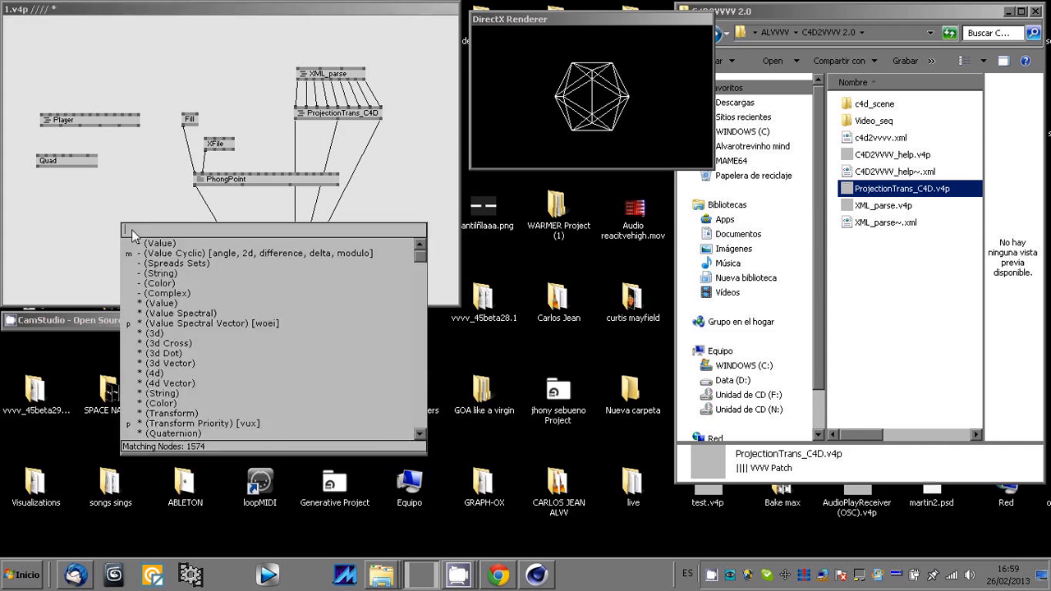
{"action": "type", "text": "group"}
{"action": "left_click", "coordinate": [155, 245]}
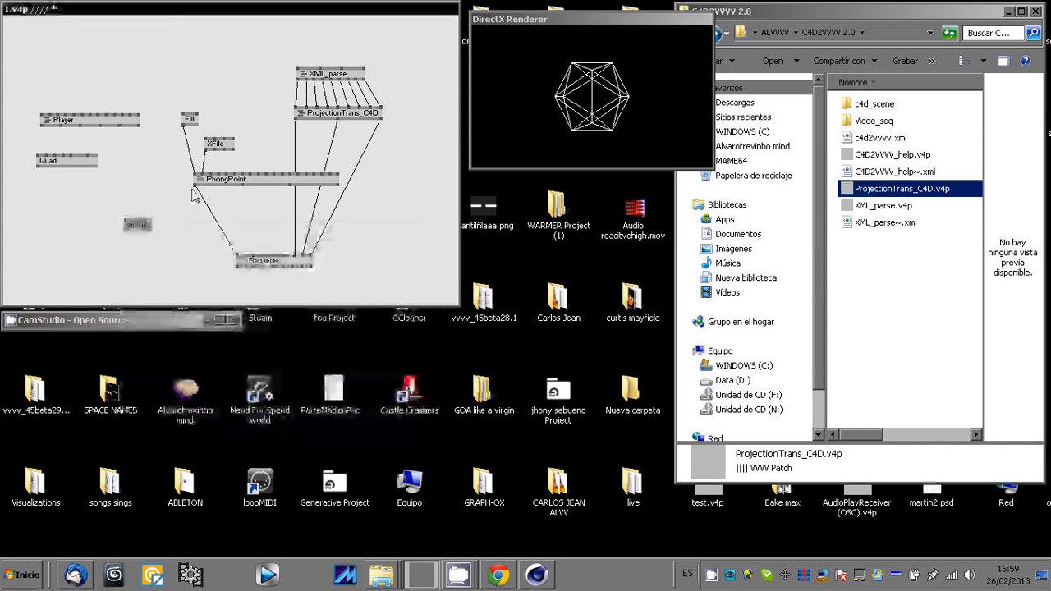
{"action": "left_click", "coordinate": [195, 185]}
{"action": "left_click", "coordinate": [144, 219]}
- Connect Quad's Layer output to Group's first input and replace the Renderer's layer input with Group's output
{"action": "left_click", "coordinate": [39, 167]}
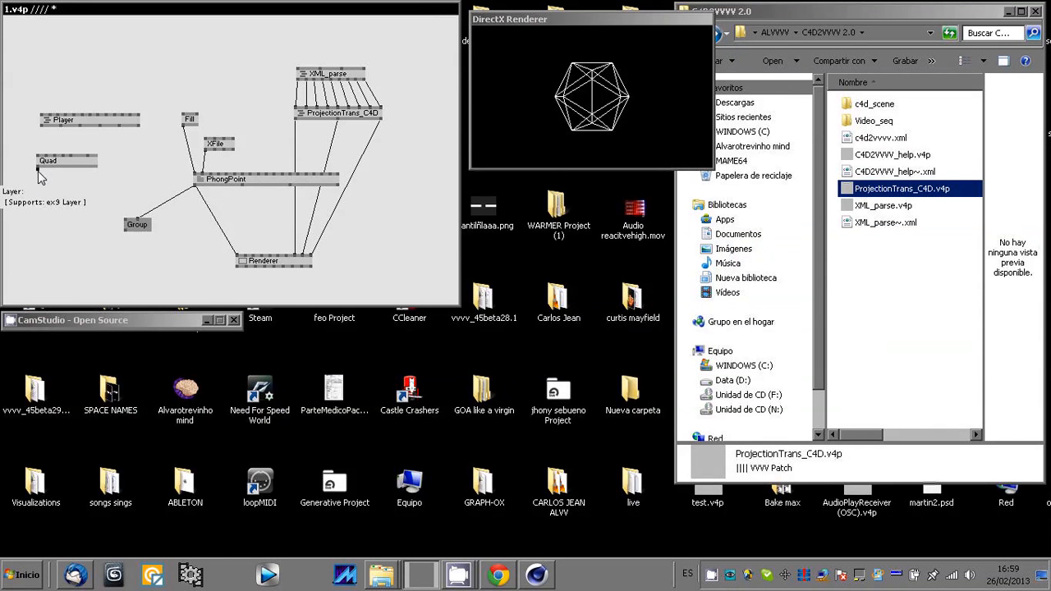
{"action": "left_click", "coordinate": [127, 219]}
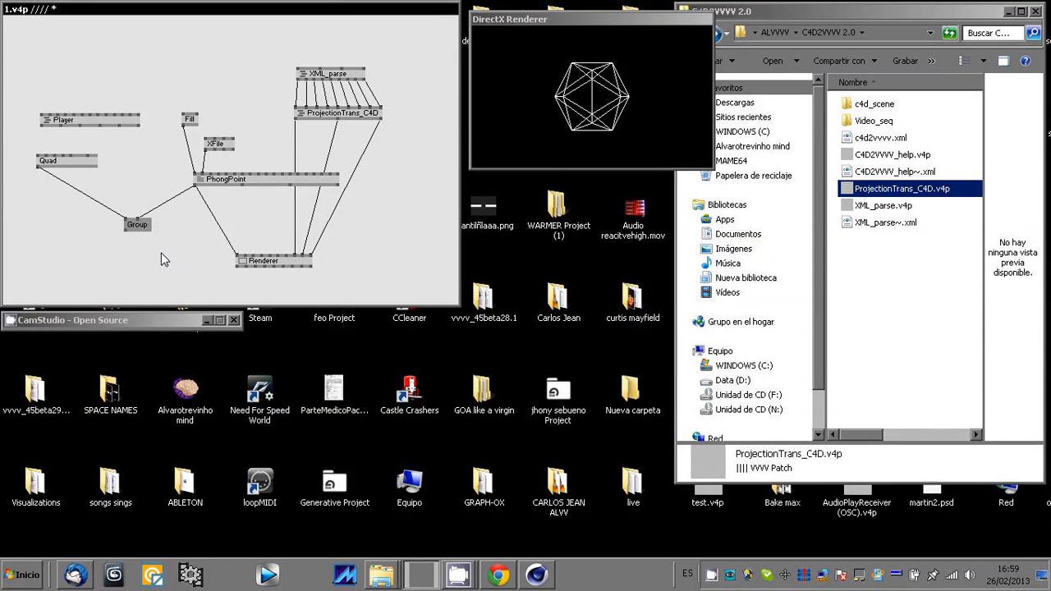
{"action": "left_click", "coordinate": [127, 229]}
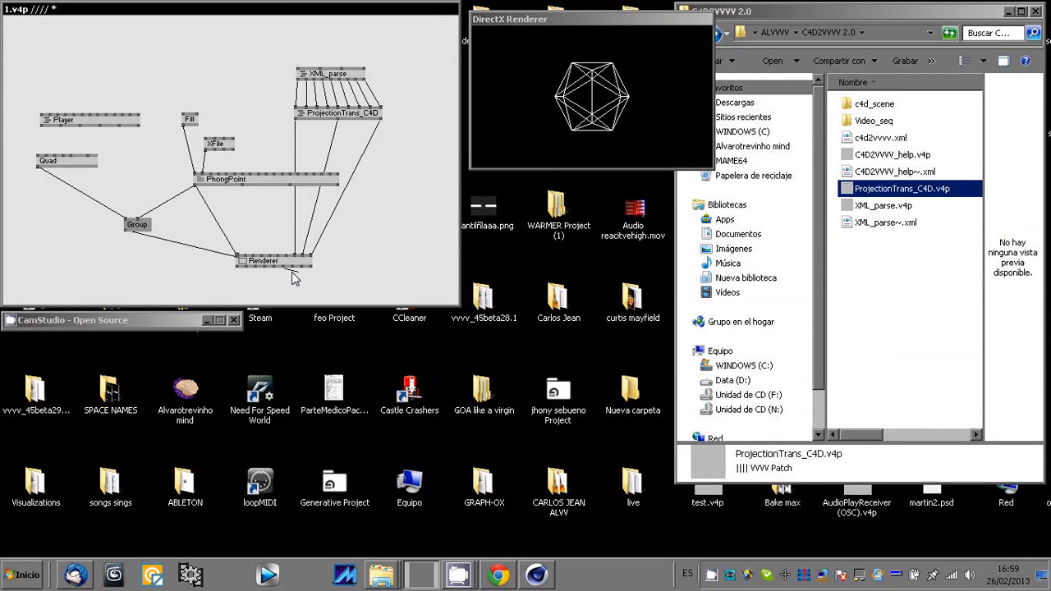
{"action": "left_click", "coordinate": [238, 256]}
- Move the Player node higher and the Quad node lower to make room between them
{"action": "left_click_drag", "start_coordinate": [58, 164], "coordinate": [83, 187]}
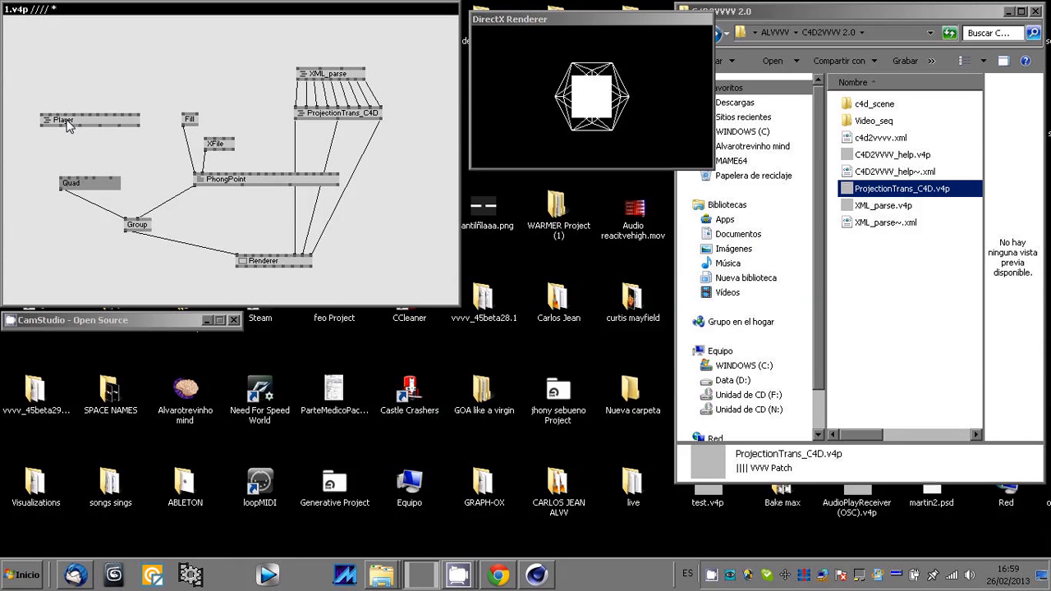
{"action": "left_click_drag", "start_coordinate": [63, 123], "coordinate": [56, 128]}
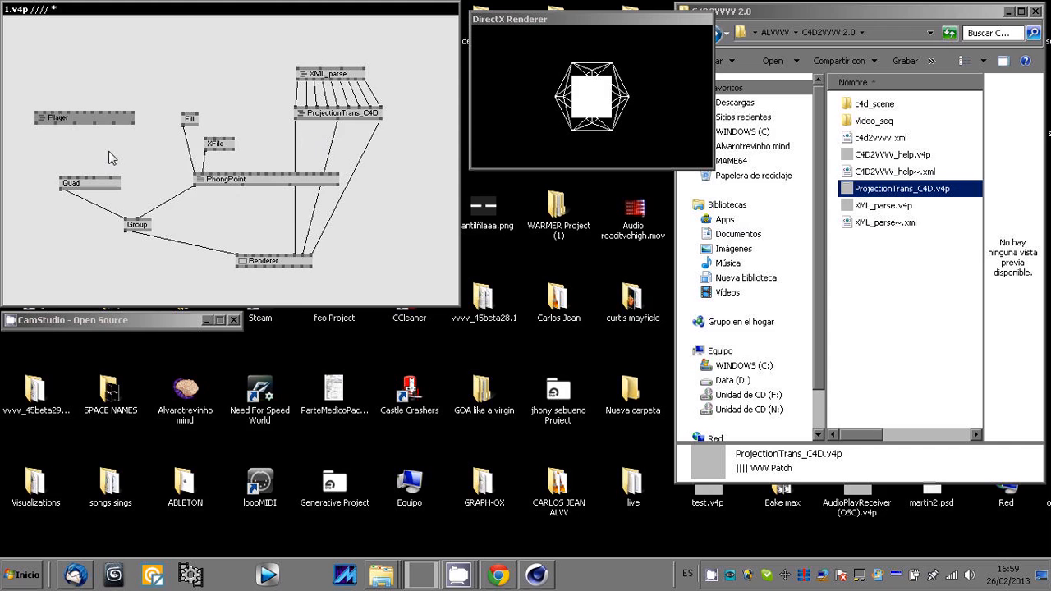
{"action": "left_click_drag", "start_coordinate": [81, 127], "coordinate": [95, 83]}
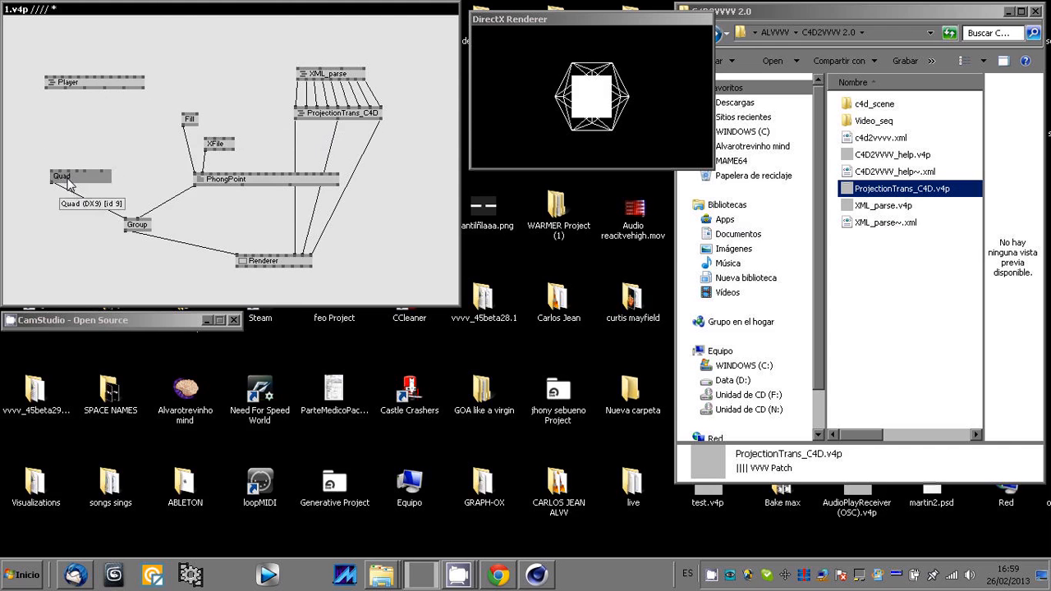
- Add a Scale (Transform Vector) node above Quad, connect it to Quad's transform input and set its XYZ to 2
{"action": "double_click", "coordinate": [57, 146]}
{"action": "type", "text": "Scale"}
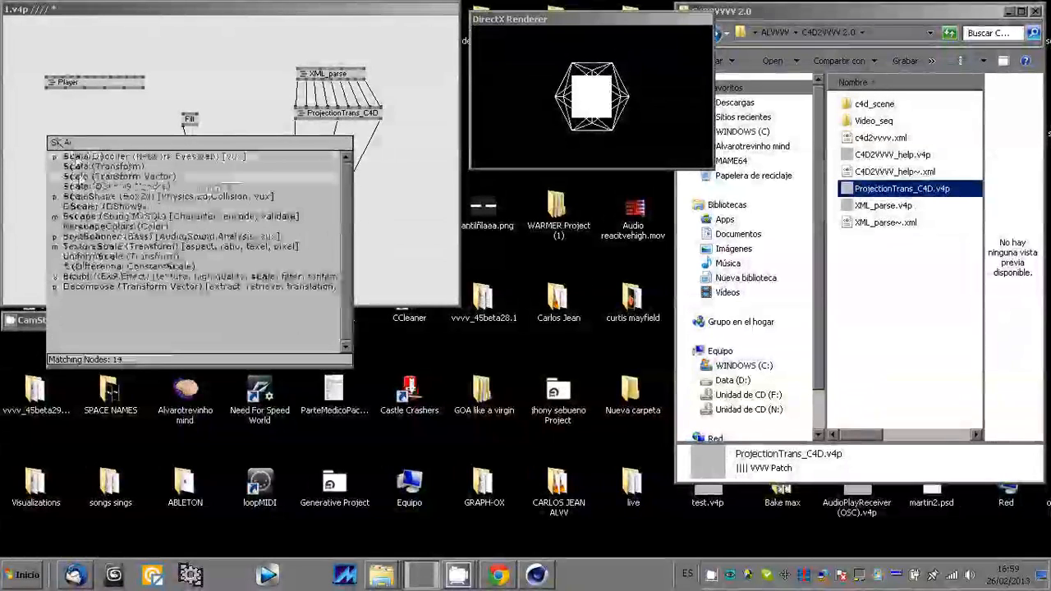
{"action": "key", "text": "Return"}
{"action": "left_click", "coordinate": [52, 143]}
{"action": "left_click", "coordinate": [57, 171]}
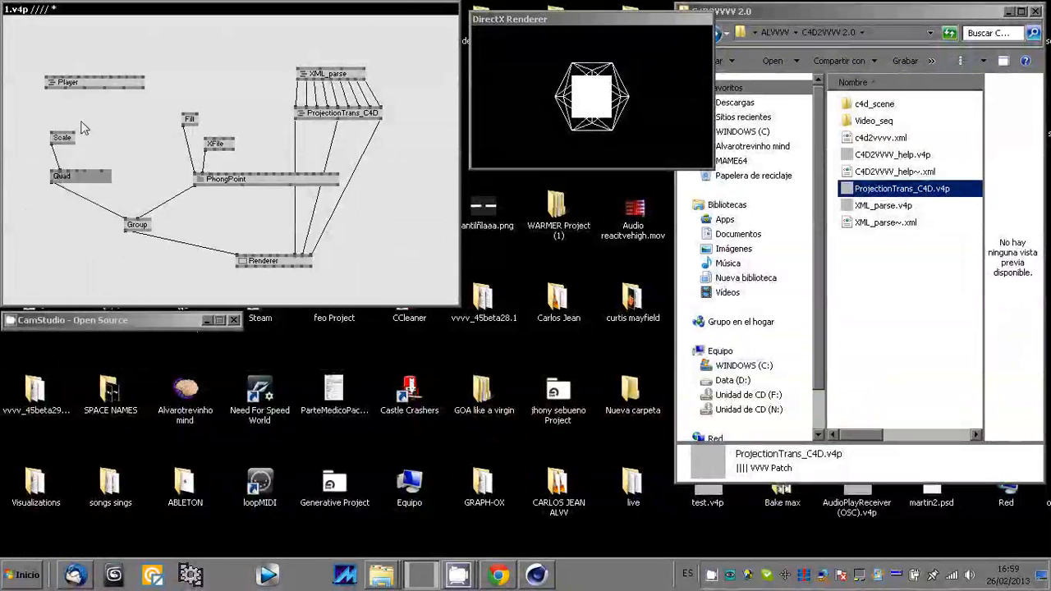
{"action": "right_click", "coordinate": [74, 133]}
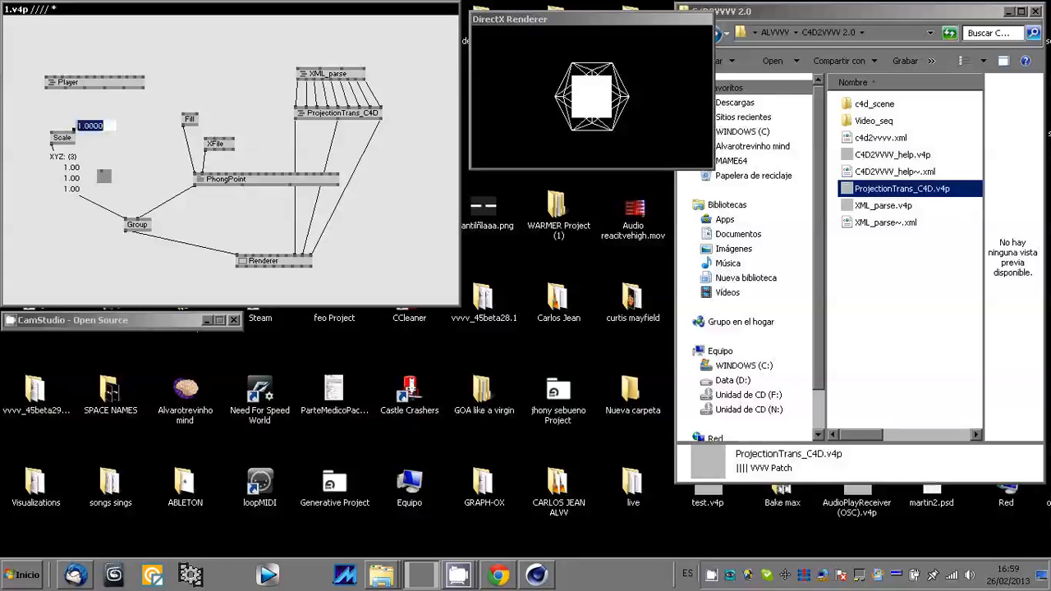
{"action": "type", "text": "2"}
{"action": "key", "text": "Return"}
- Add a WithinViewport (Transform) node above Scale and connect its output to Scale's transform input
{"action": "double_click", "coordinate": [59, 117]}
{"action": "type", "text": "WI"}
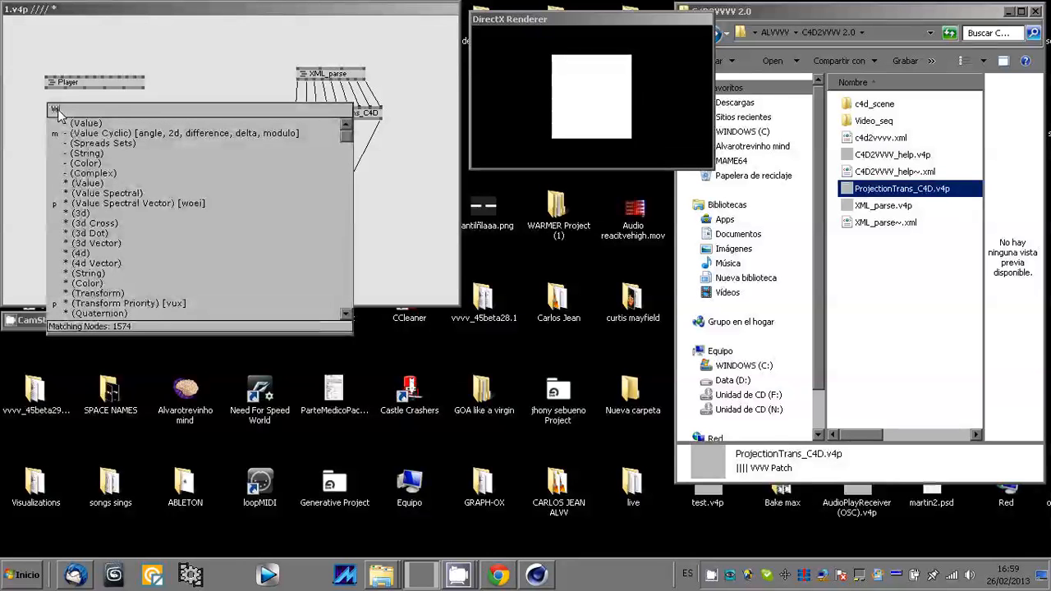
{"action": "type", "text": "THI"}
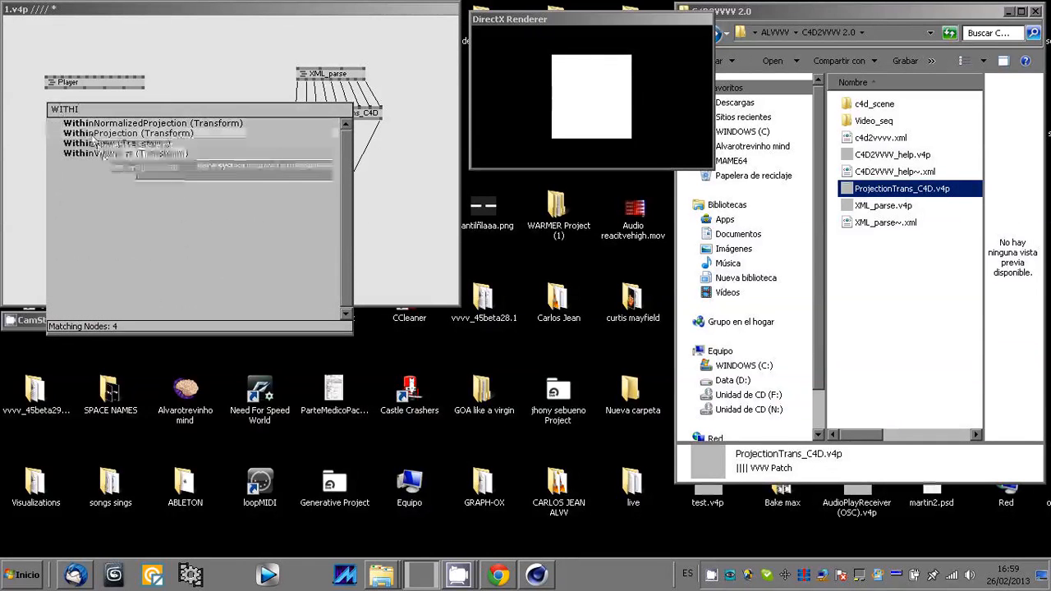
{"action": "left_click", "coordinate": [105, 155]}
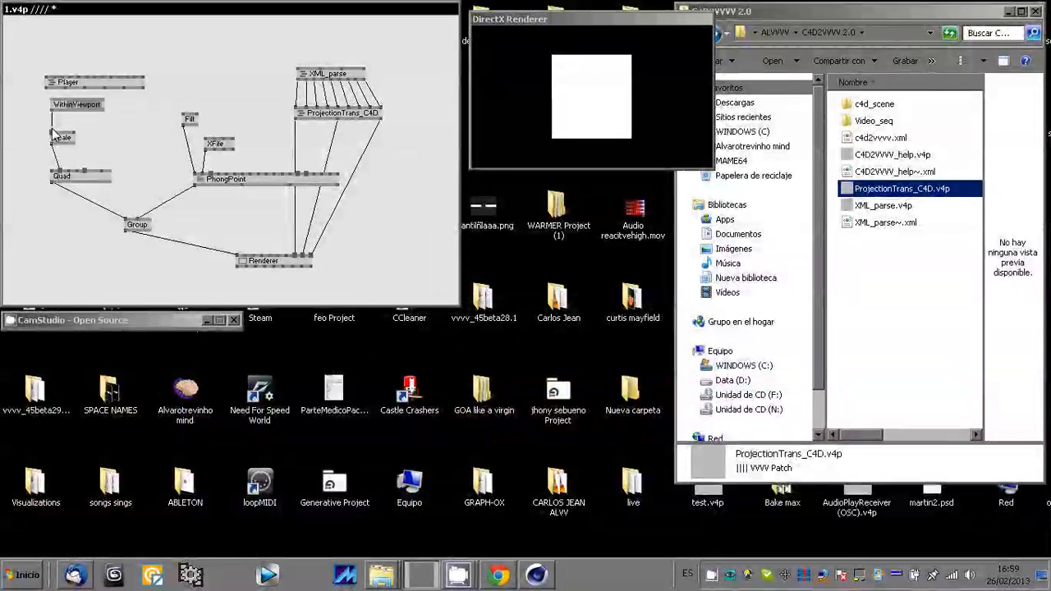
{"action": "left_click", "coordinate": [52, 134]}
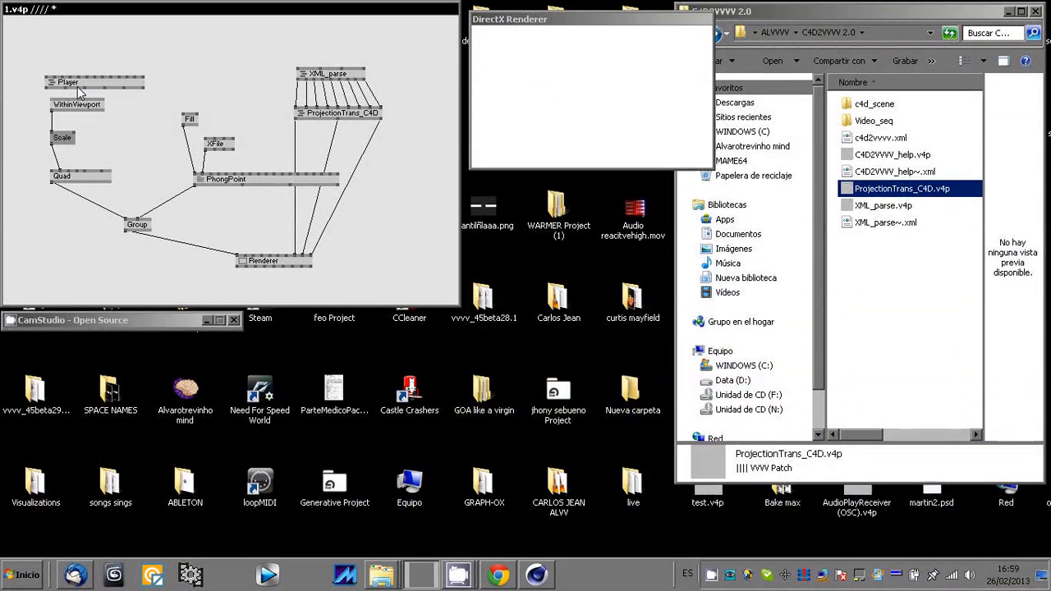
- Move the Player node away from WithinViewport and connect its Texture output to Quad's texture input
{"action": "left_click_drag", "start_coordinate": [88, 79], "coordinate": [128, 63]}
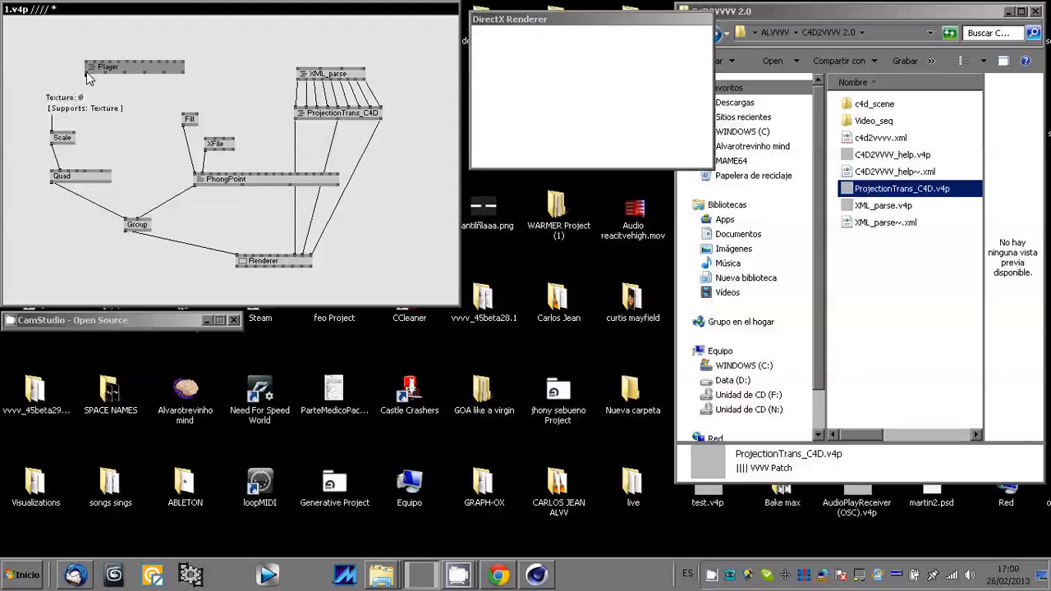
{"action": "left_click", "coordinate": [87, 72]}
{"action": "left_click", "coordinate": [82, 100]}
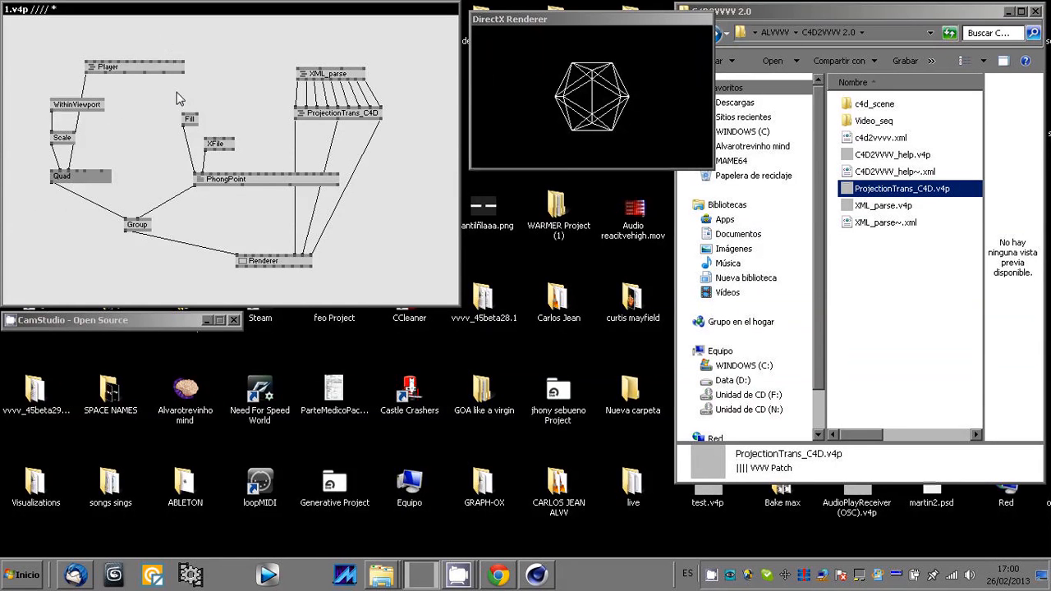
- Set the Player node's Directory to the Video_seq folder inside C4D2VVVV 2.0
{"action": "right_click", "coordinate": [144, 65]}
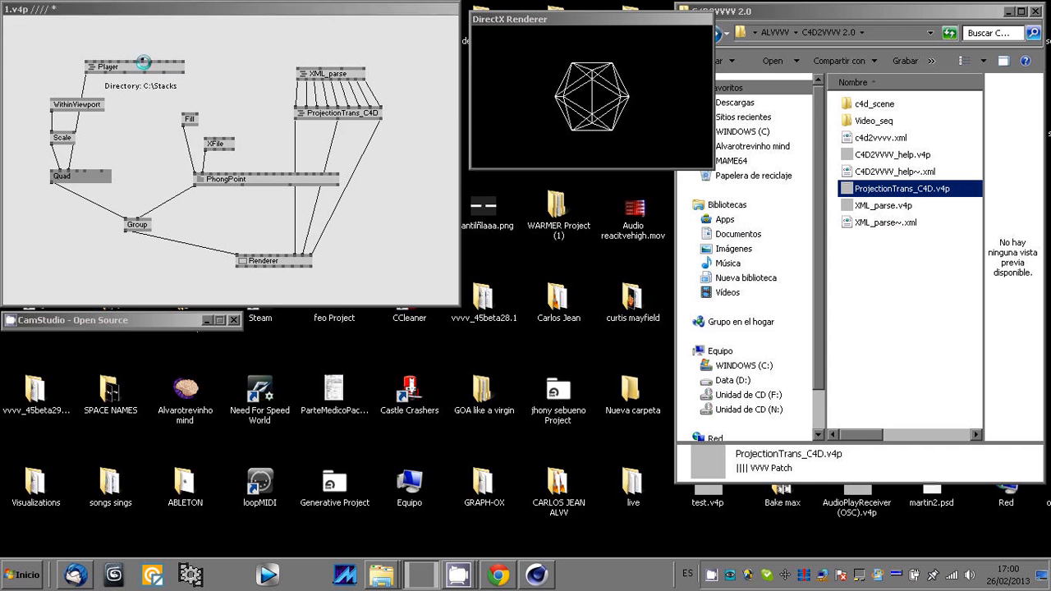
{"action": "left_click", "coordinate": [688, 202]}
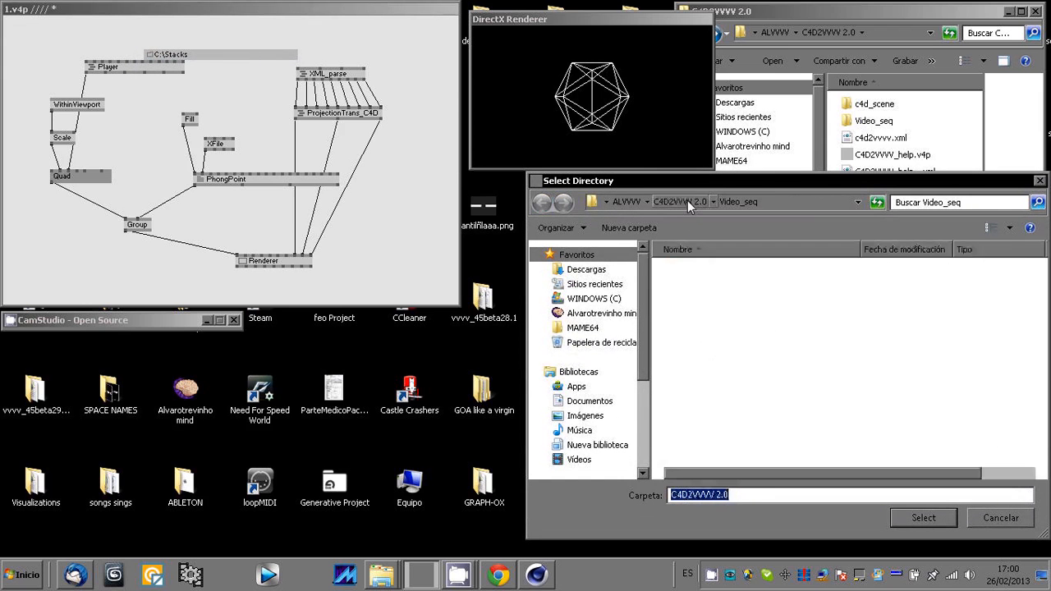
{"action": "left_click", "coordinate": [693, 296]}
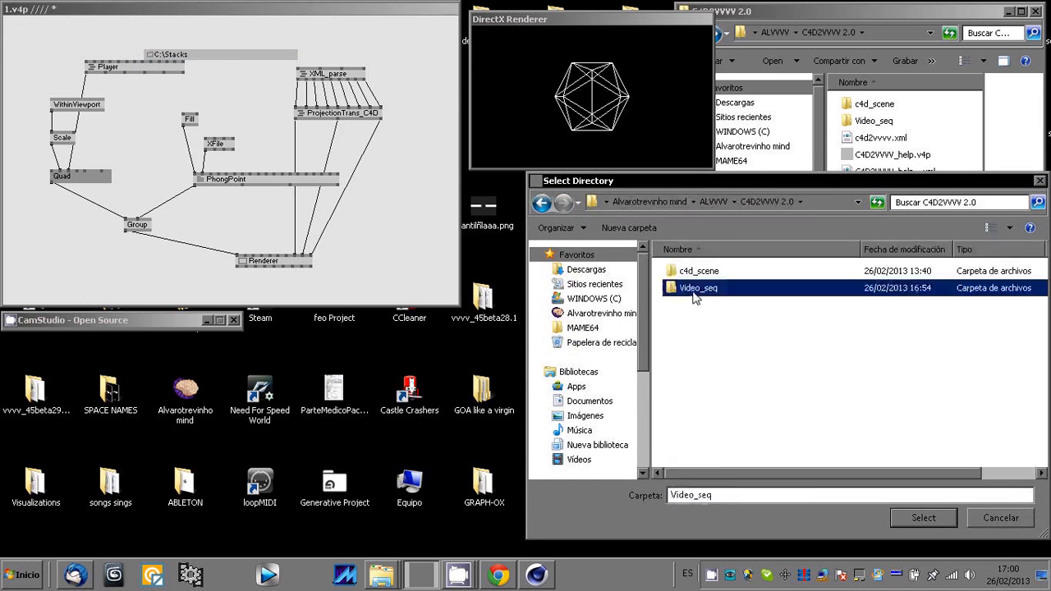
{"action": "left_click", "coordinate": [923, 518]}
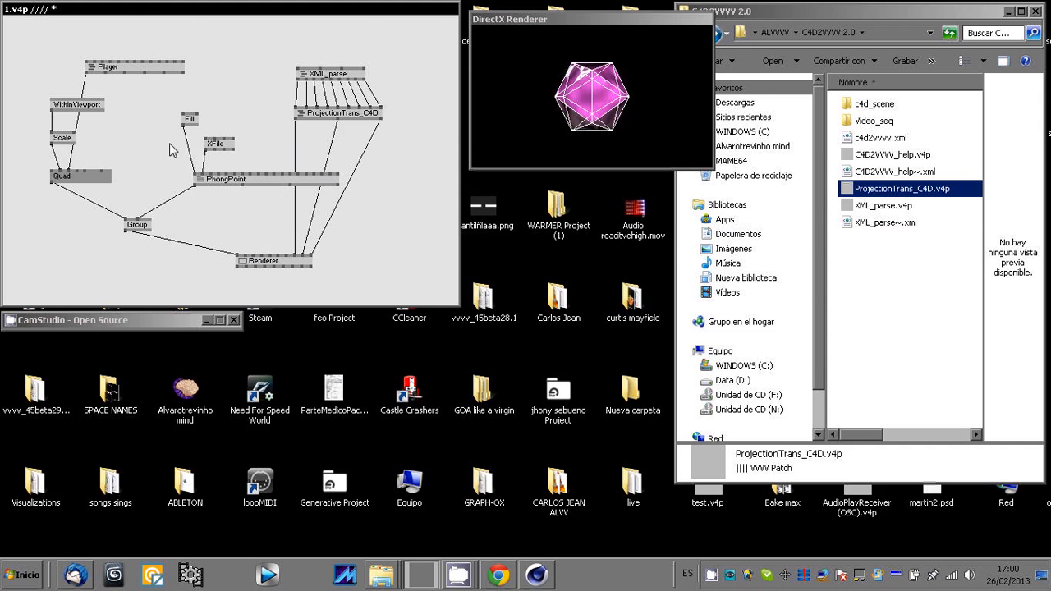
- Enlarge the DirectX Renderer window and start playback on the Player node
{"action": "mouse_move", "coordinate": [712, 168]}
{"action": "left_mouse_down"}
{"action": "mouse_move", "coordinate": [749, 218]}
{"action": "mouse_move", "coordinate": [801, 248]}
{"action": "left_mouse_up"}
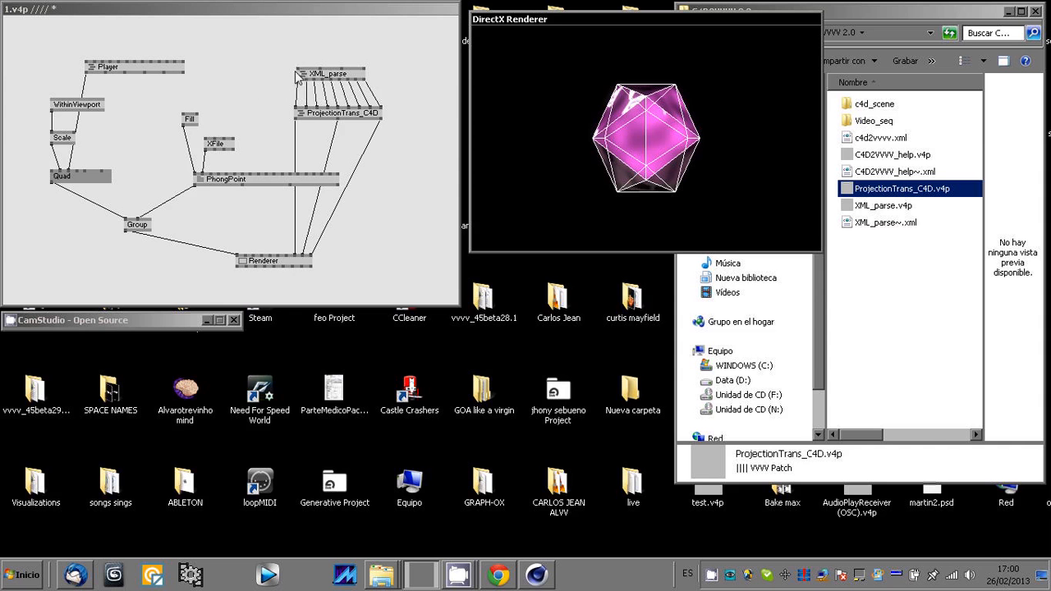
{"action": "right_click", "coordinate": [87, 68]}
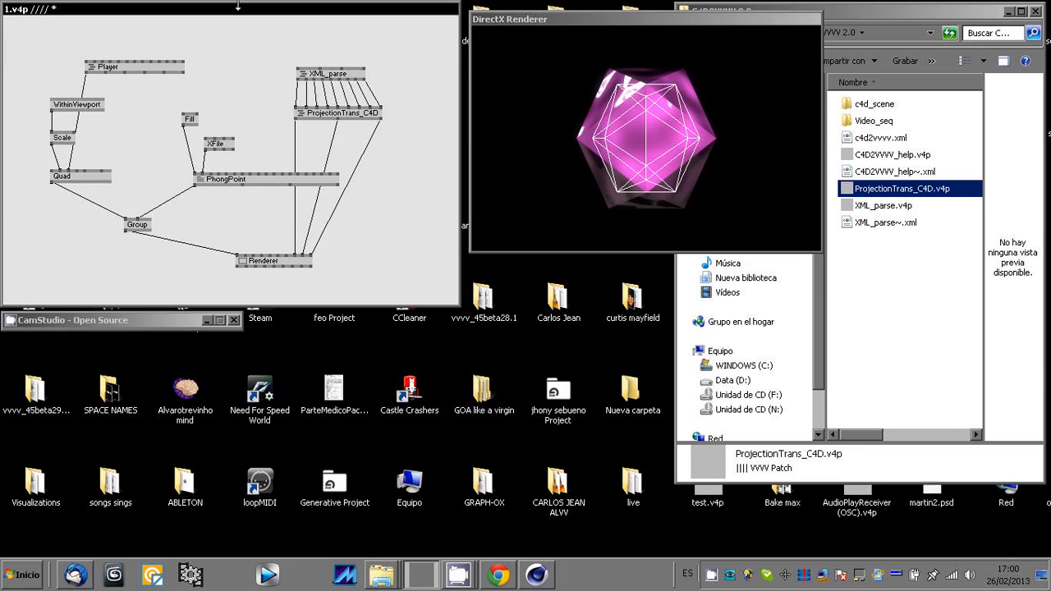
- Move the 1.v4p patch window slightly down from the screen's upper edge
{"action": "left_click_drag", "start_coordinate": [238, 8], "coordinate": [238, 46]}
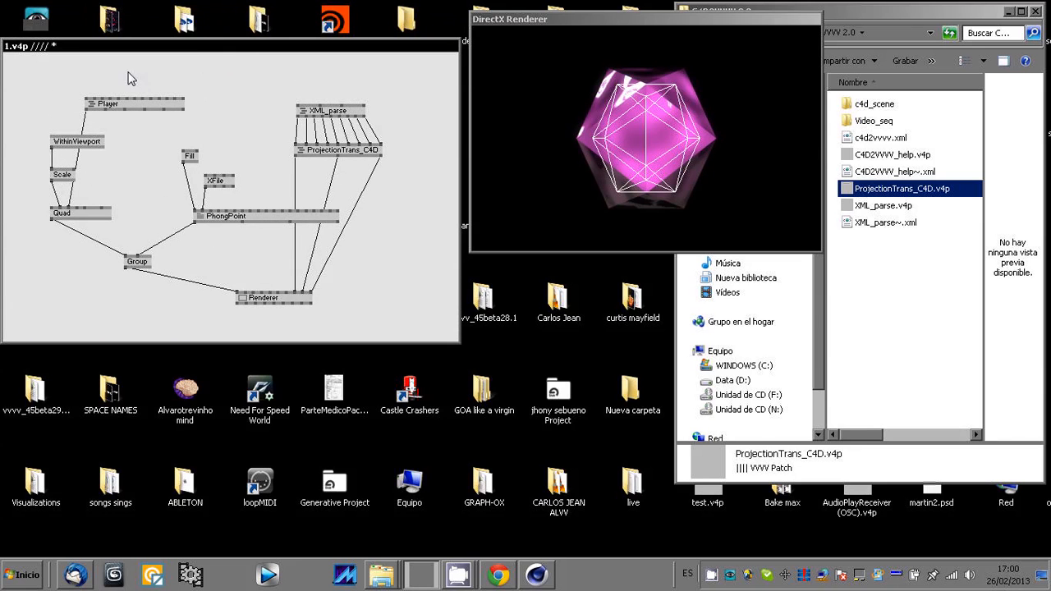
{"action": "left_click_drag", "start_coordinate": [115, 46], "coordinate": [115, 31]}
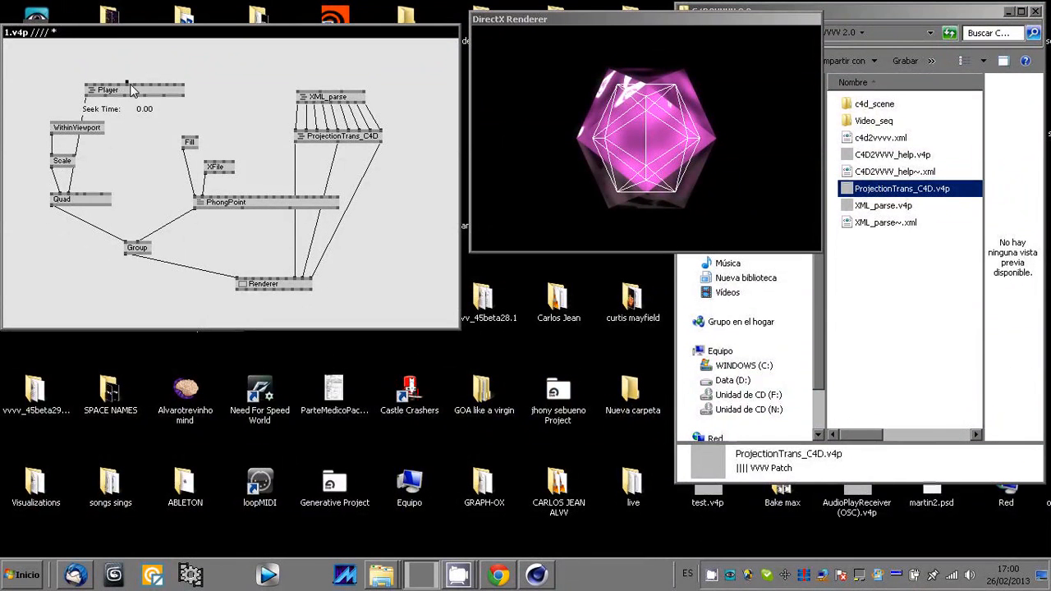
{"action": "double_click", "coordinate": [197, 83]}
{"action": "key", "text": "Escape"}
{"action": "left_click", "coordinate": [421, 576]}
{"action": "left_click", "coordinate": [422, 581]}
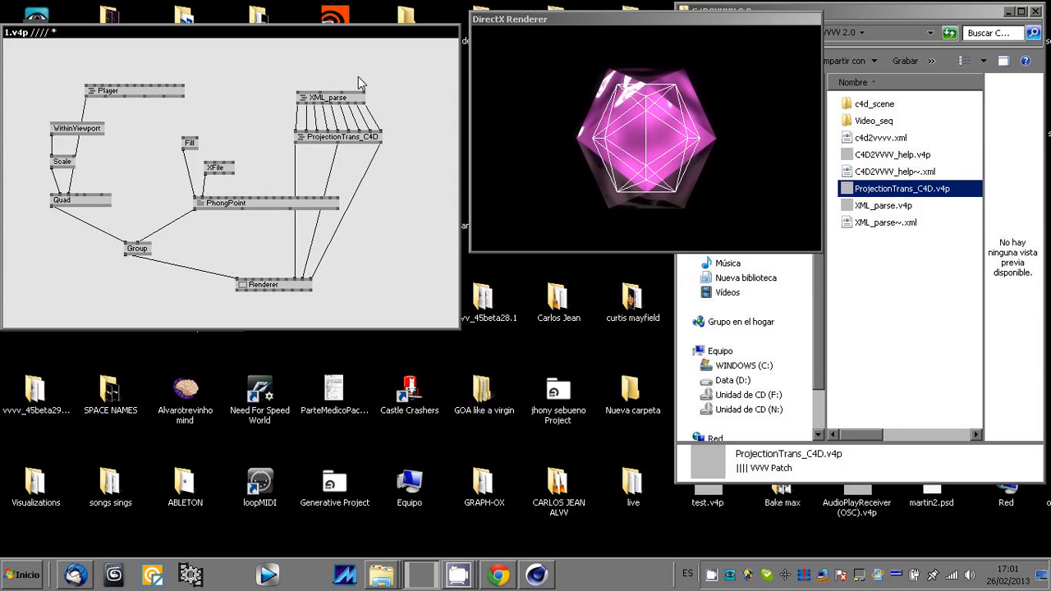
- Connect Player's Position output to XML_parse's input and move Player above the other nodes
{"action": "left_click", "coordinate": [145, 97]}
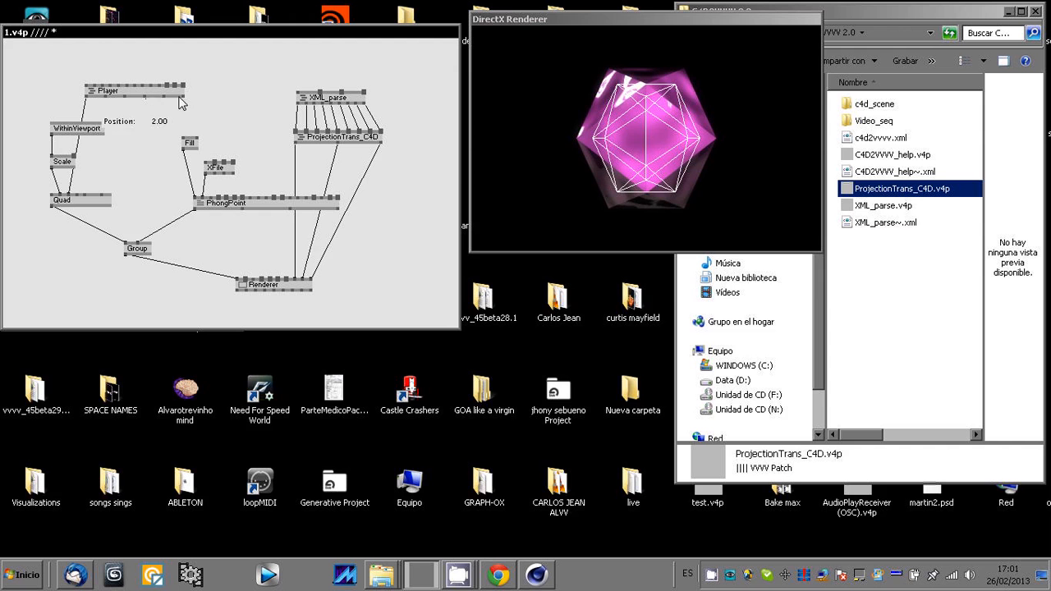
{"action": "left_click", "coordinate": [343, 96]}
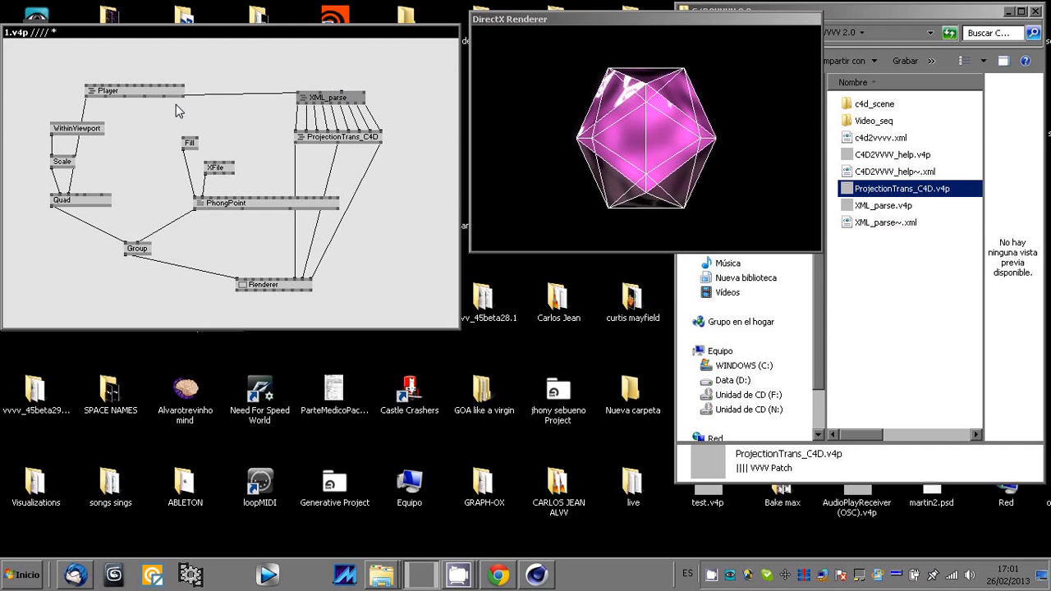
{"action": "left_click_drag", "start_coordinate": [178, 87], "coordinate": [262, 54]}
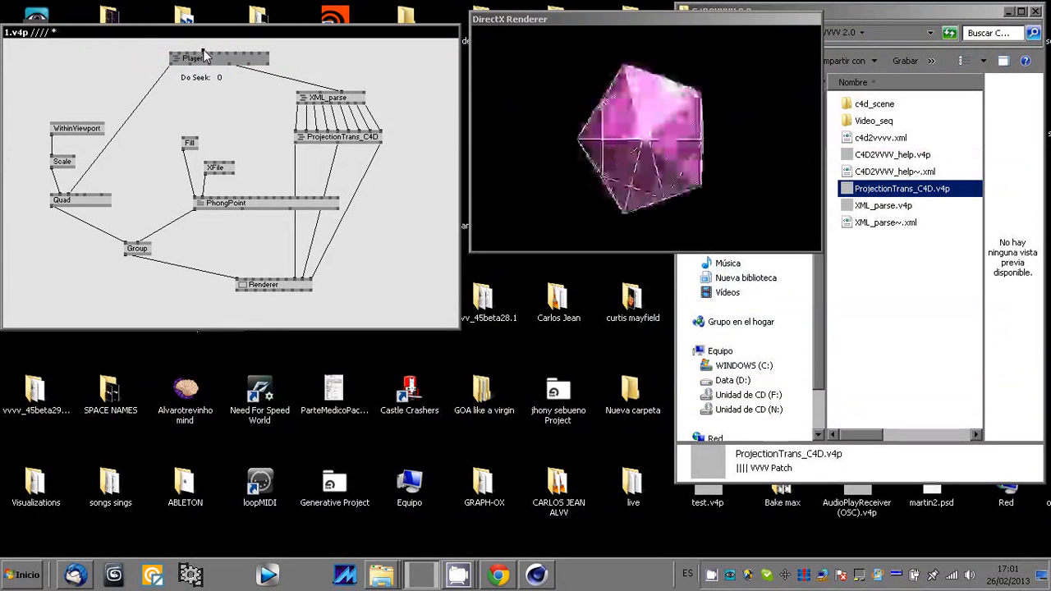
- Set the Fill node's mode to Solid and adjust PhongPoint's Light Attenuation 1 value
{"action": "right_click", "coordinate": [196, 139]}
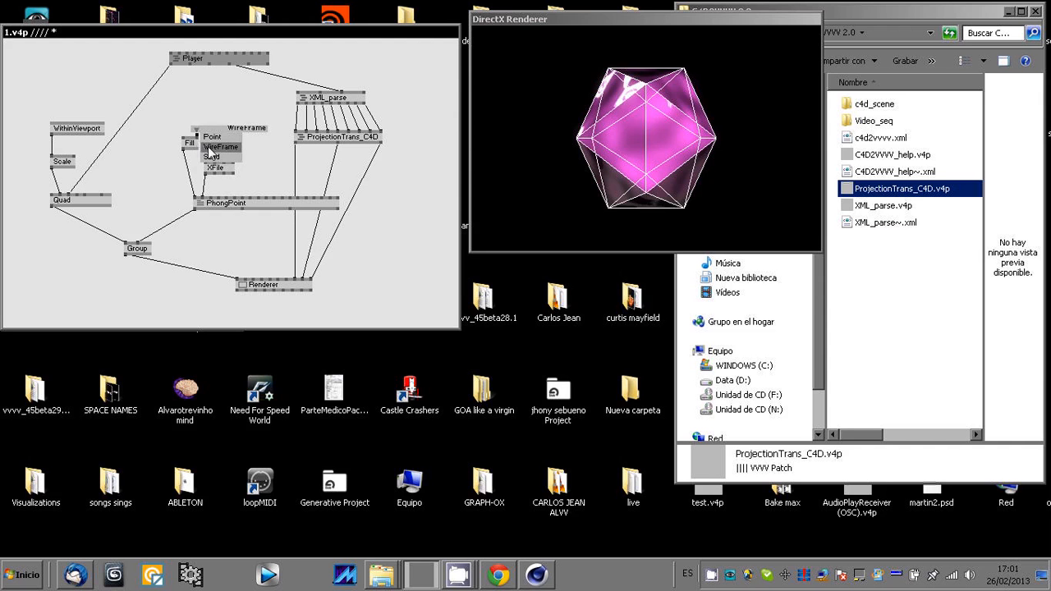
{"action": "left_click", "coordinate": [209, 156]}
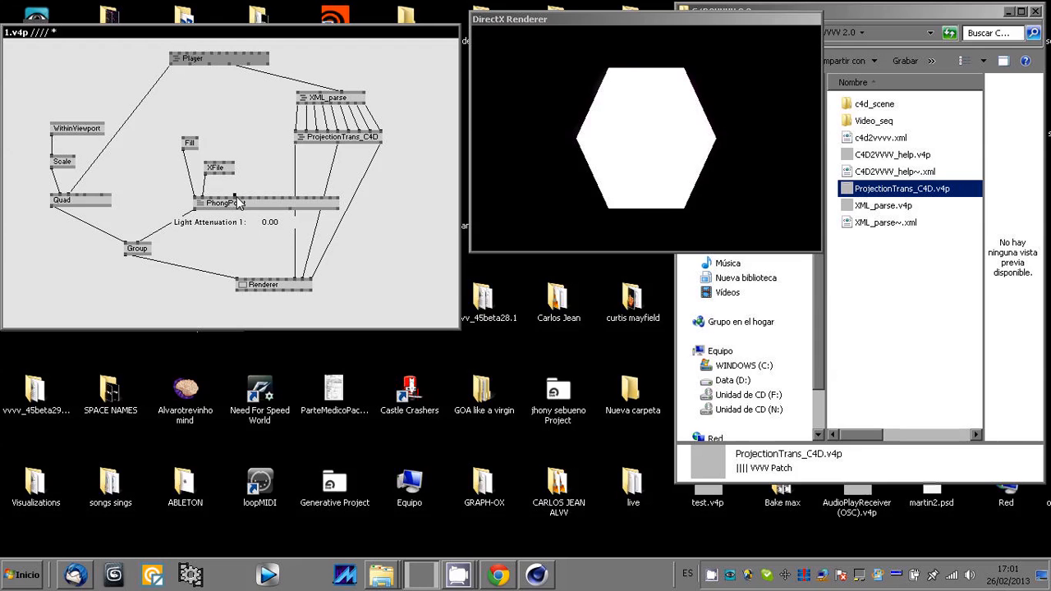
{"action": "left_click_drag", "start_coordinate": [234, 196], "coordinate": [234, 189]}
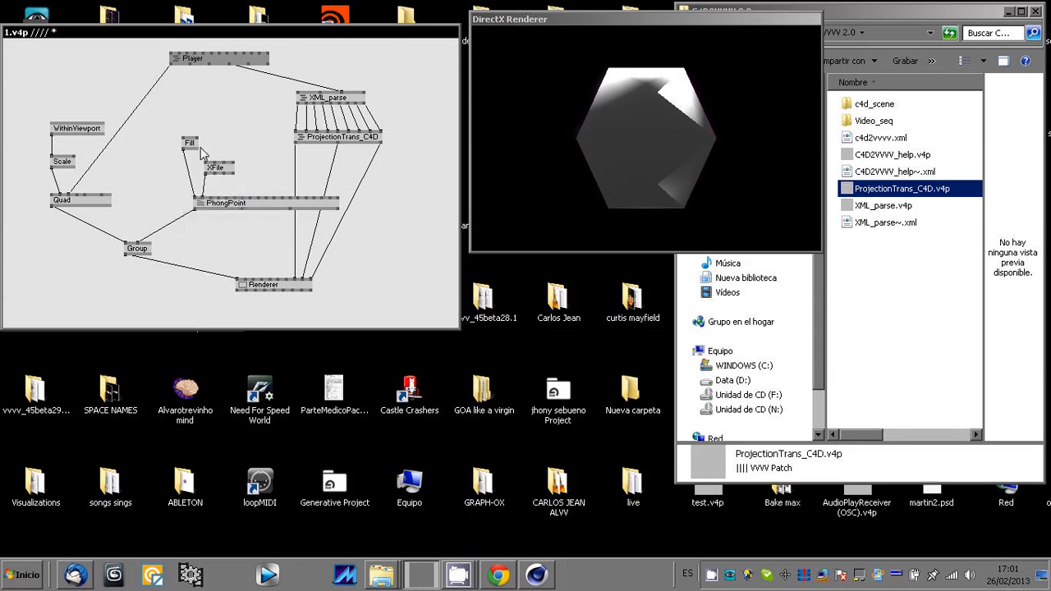
- Add a Blend (EX9.RenderState Advanced) node feeding Fill's Render State In and set its blend mode to InvSrcColor
{"action": "double_click", "coordinate": [184, 125]}
{"action": "type", "text": "BLEN"}
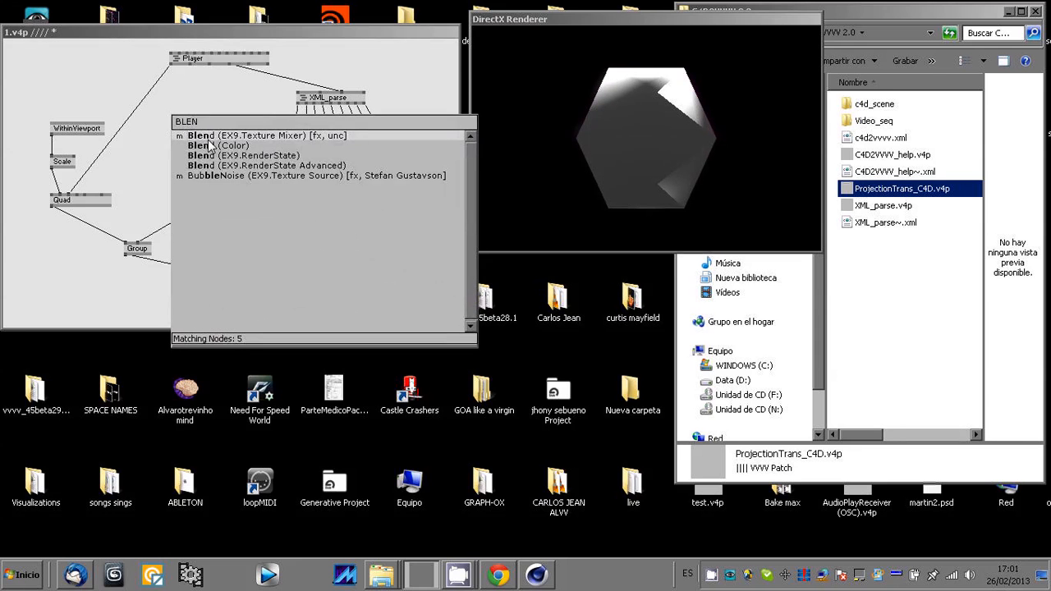
{"action": "left_click", "coordinate": [211, 165]}
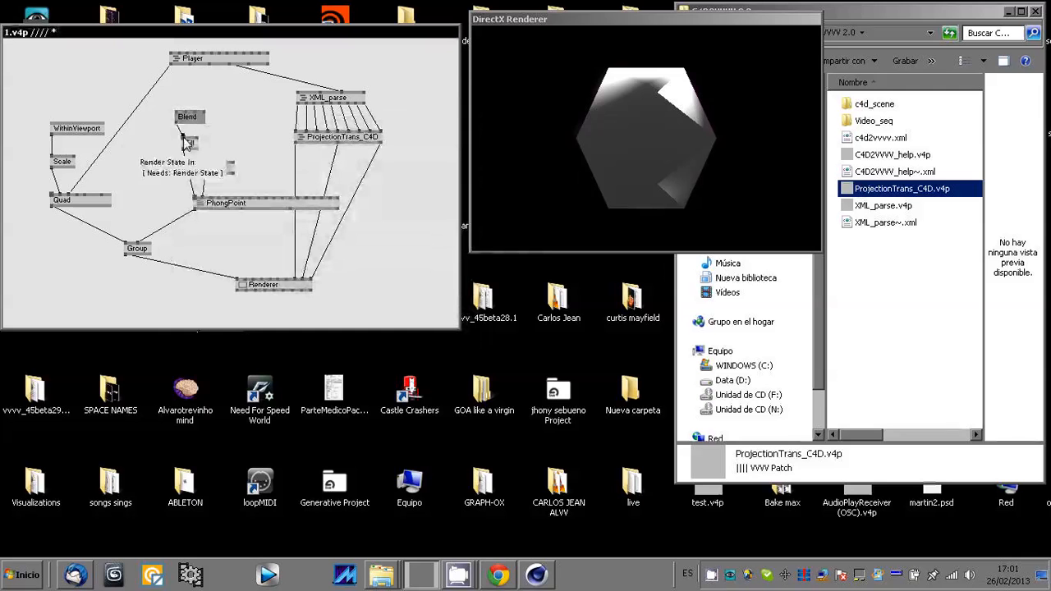
{"action": "right_click", "coordinate": [194, 112]}
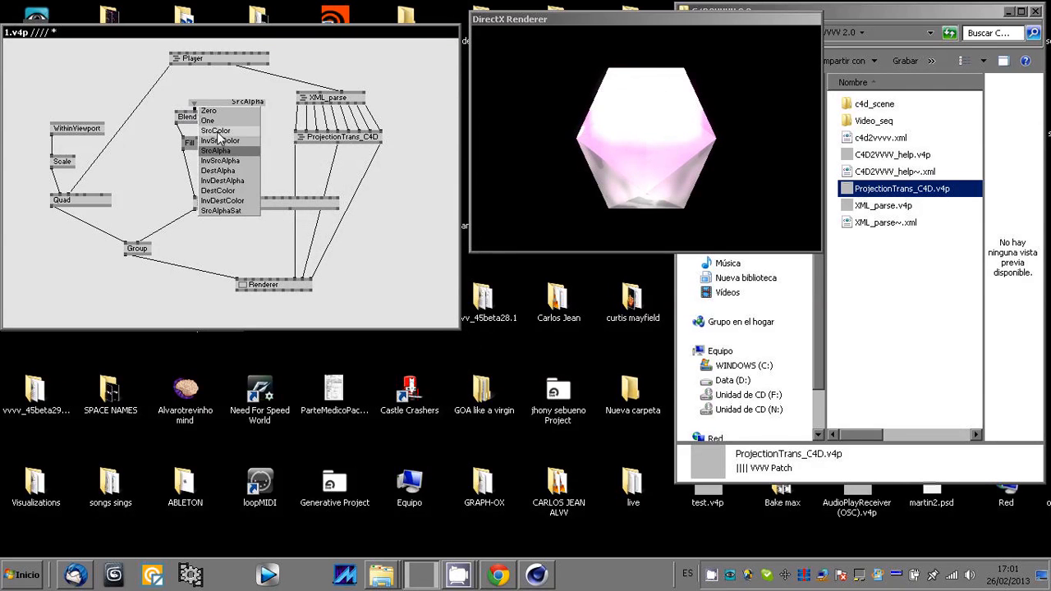
{"action": "left_click", "coordinate": [220, 145]}
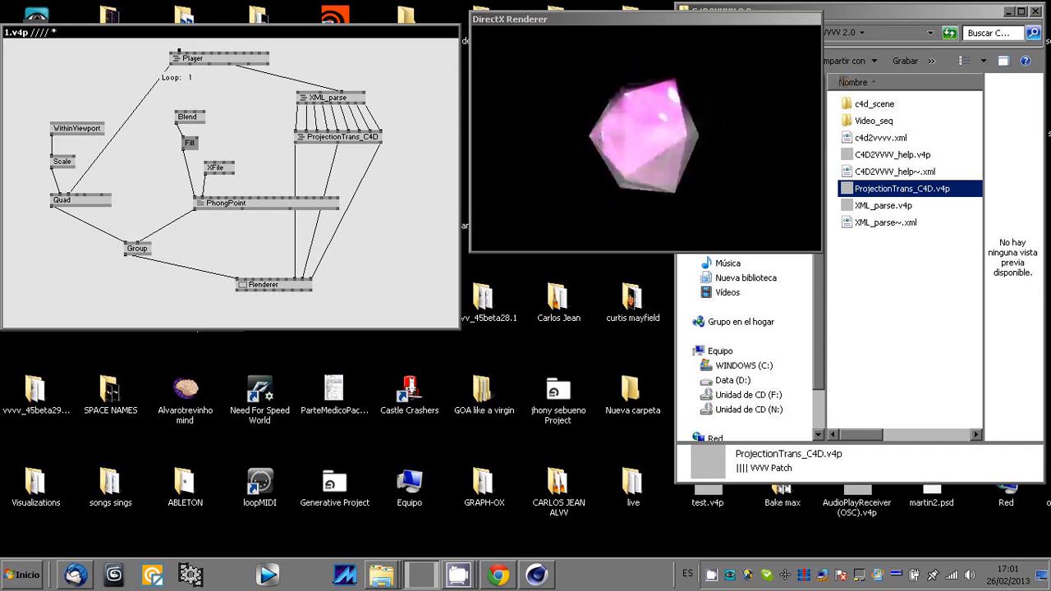
- Set the Fill node's mode to WireFrame
{"action": "right_click", "coordinate": [94, 227]}
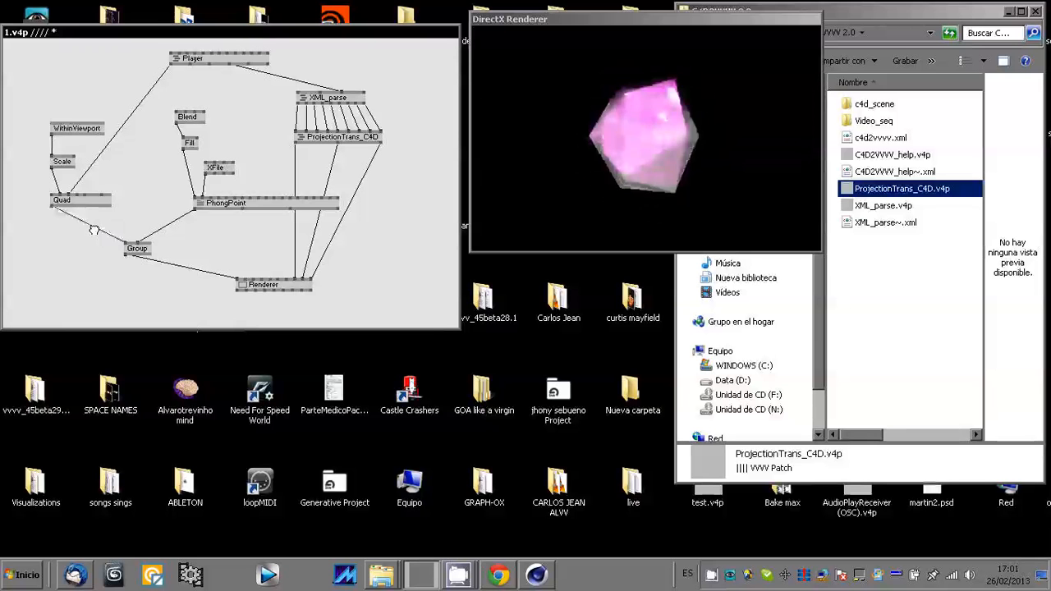
{"action": "right_click", "coordinate": [196, 137]}
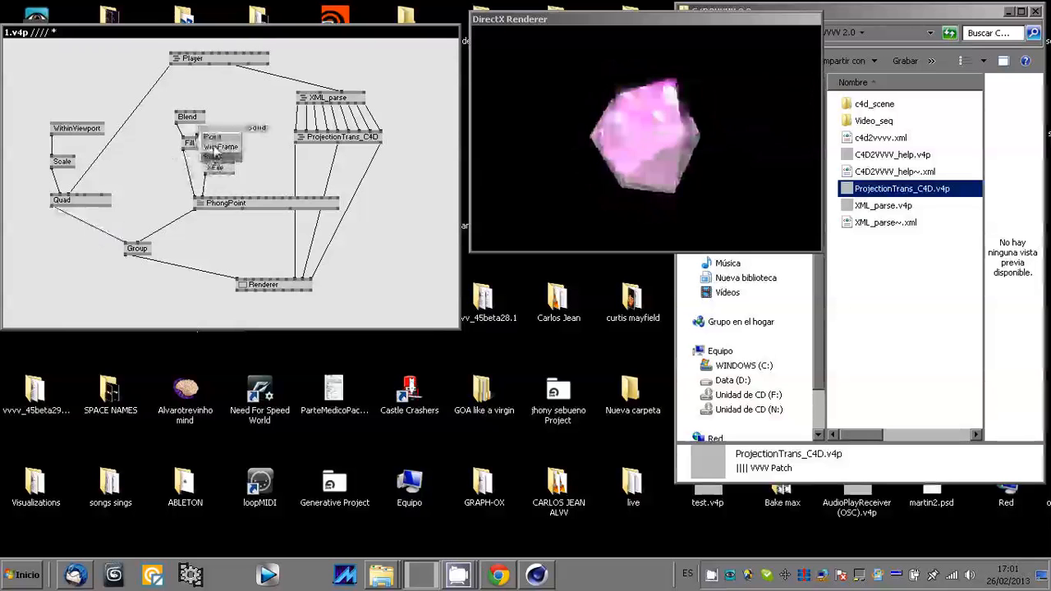
{"action": "left_click", "coordinate": [215, 154]}
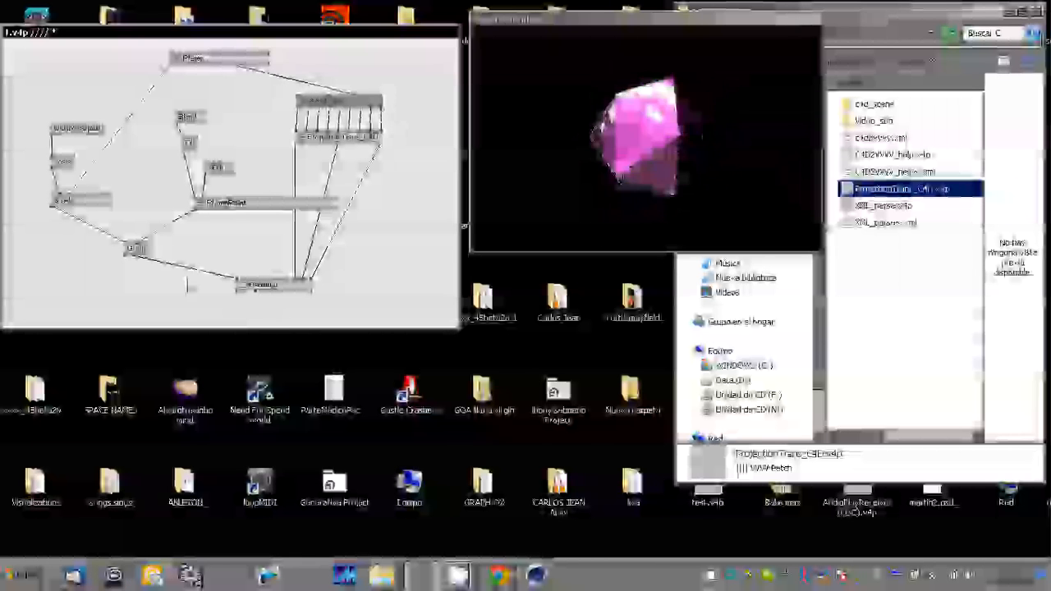
- Tidy the patch by moving Group just above Renderer and shifting Quad, Scale and WithinViewport closer to the other nodes
{"action": "left_click_drag", "start_coordinate": [140, 253], "coordinate": [252, 271]}
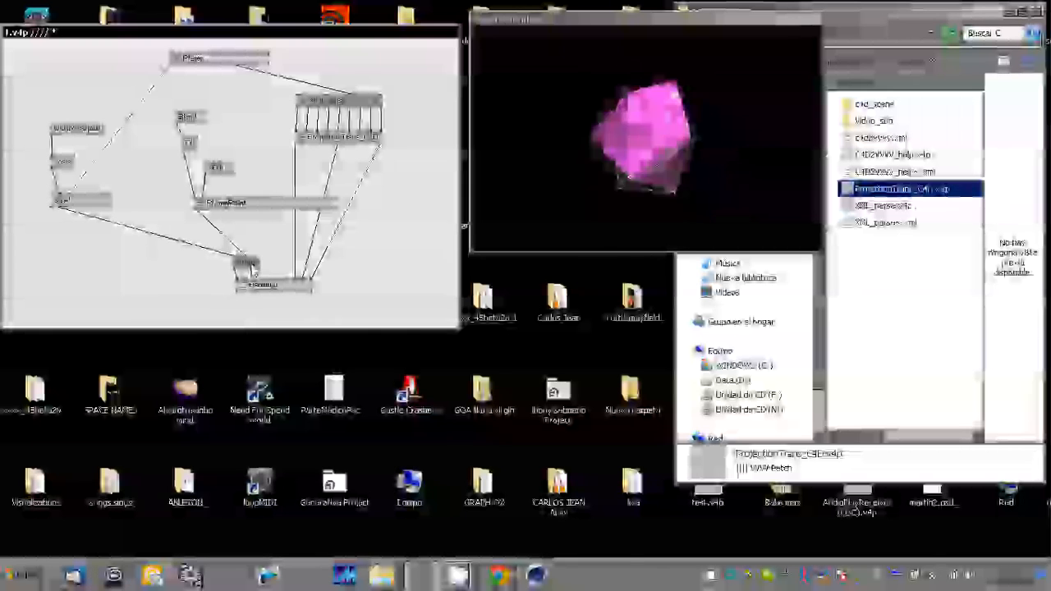
{"action": "left_click_drag", "start_coordinate": [108, 203], "coordinate": [151, 215]}
{"action": "left_click", "coordinate": [35, 107]}
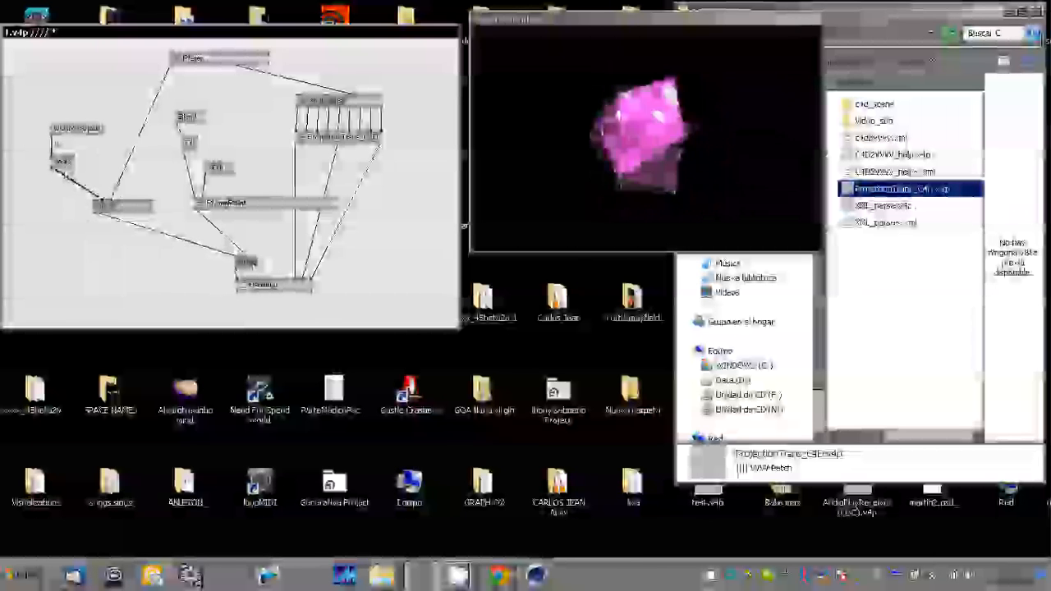
{"action": "left_click_drag", "start_coordinate": [67, 163], "coordinate": [113, 168]}
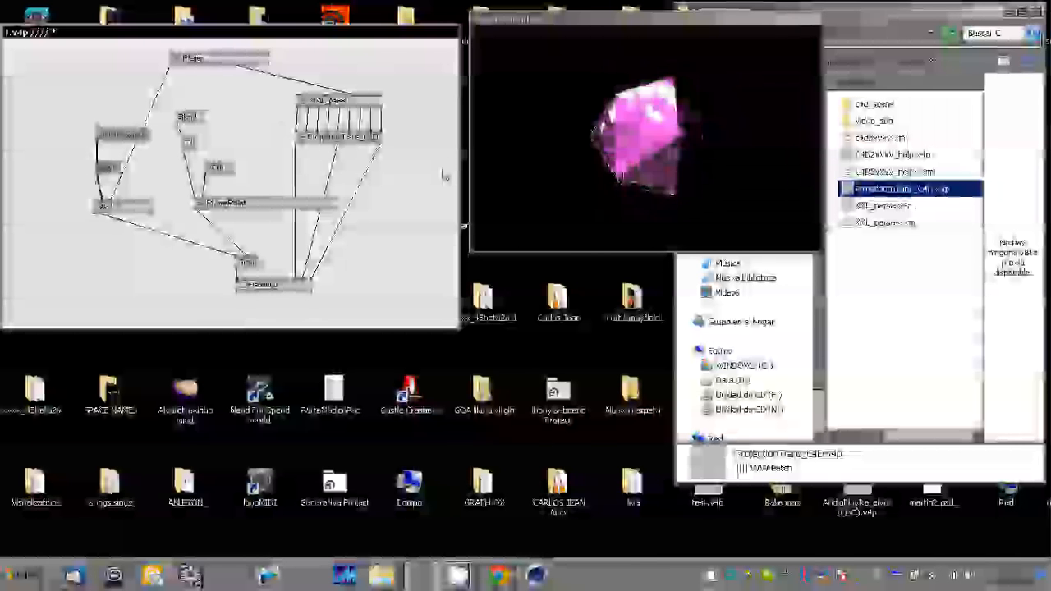
{"action": "left_click", "coordinate": [459, 576]}
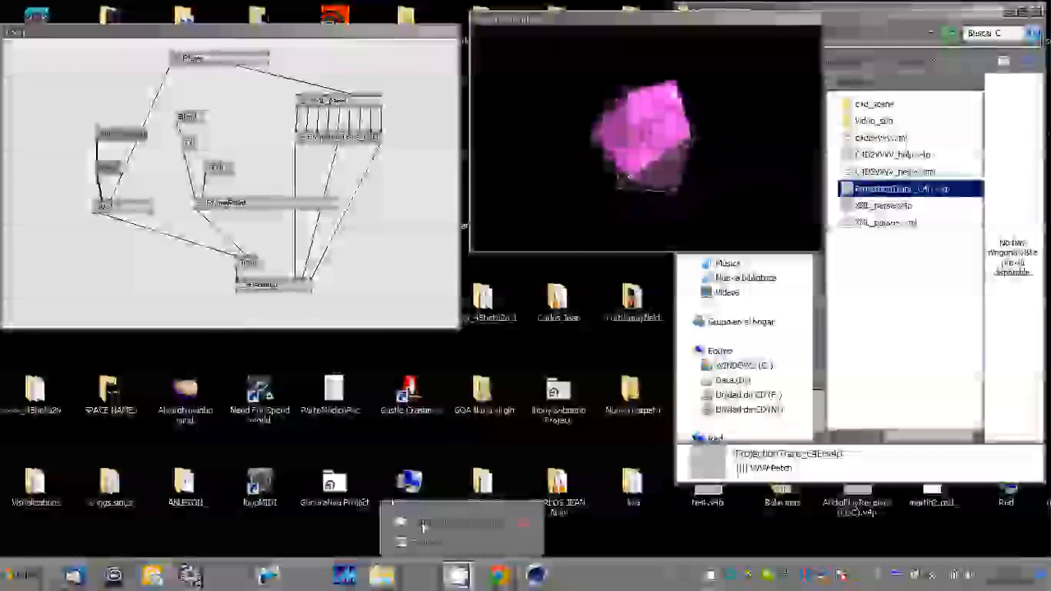